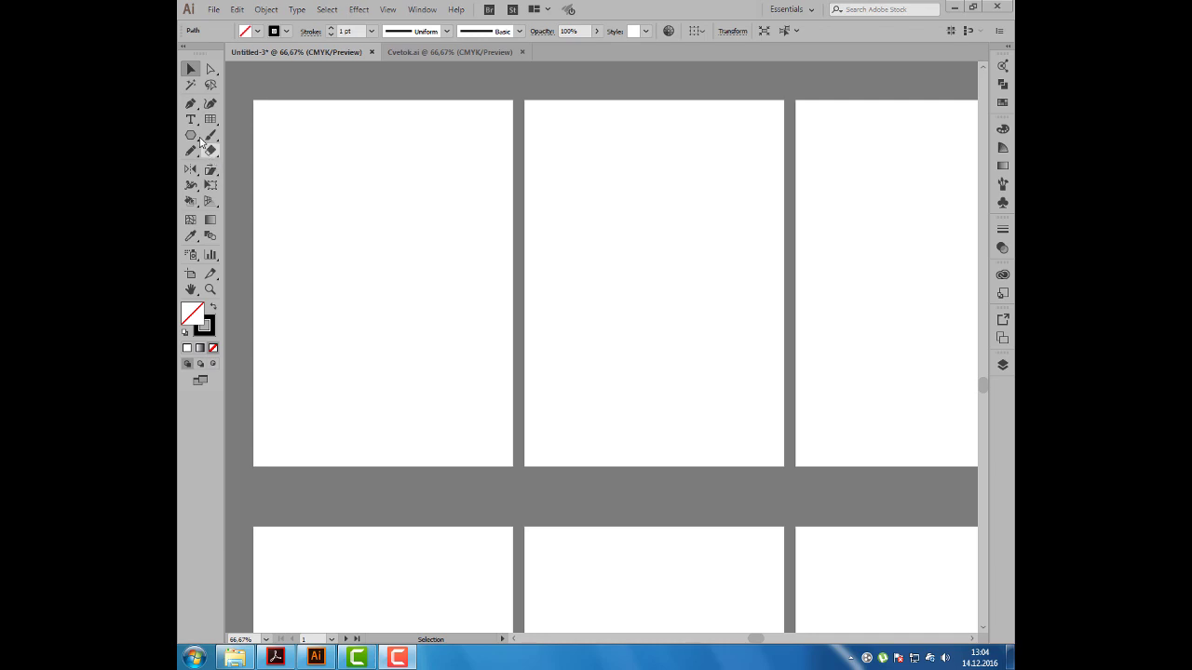
Activate the Pen Tool, review the pen lesson page 20 in Acrobat, and return to Illustrator
left_click(191, 103)
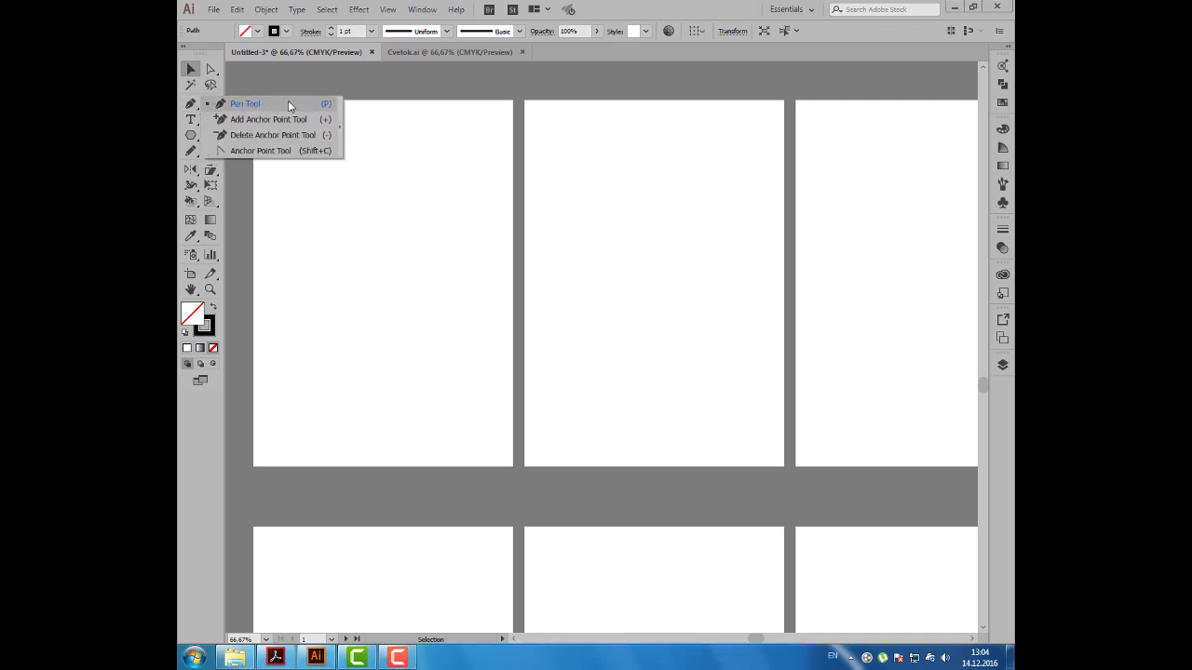
left_click(289, 106)
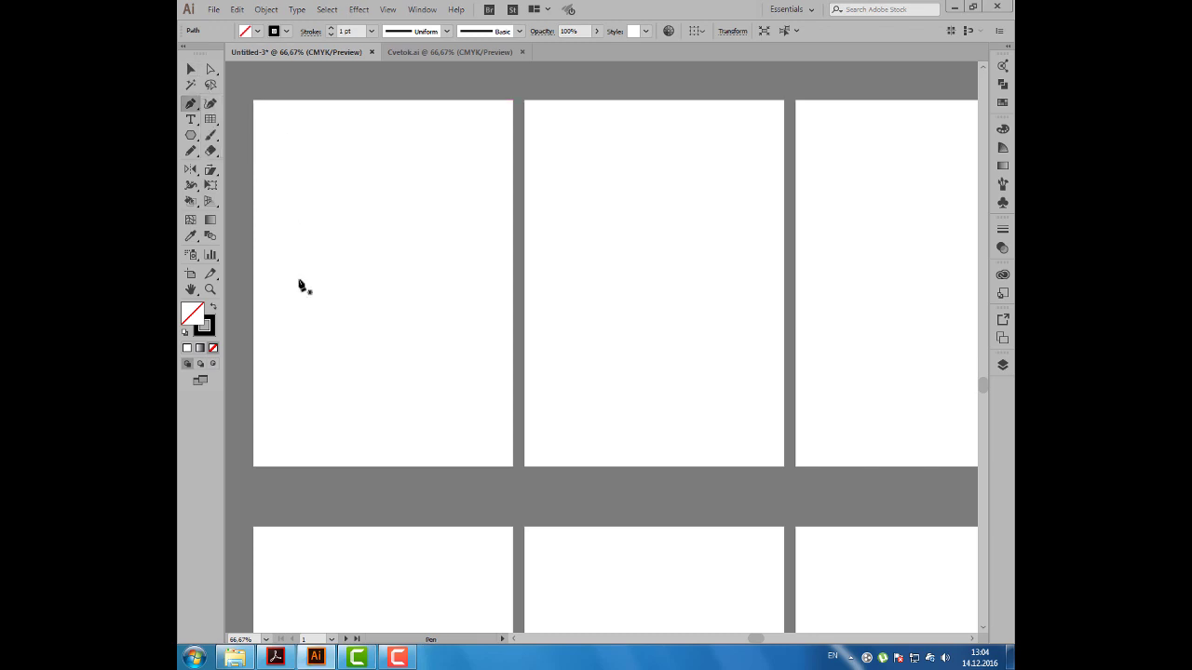
left_click(276, 657)
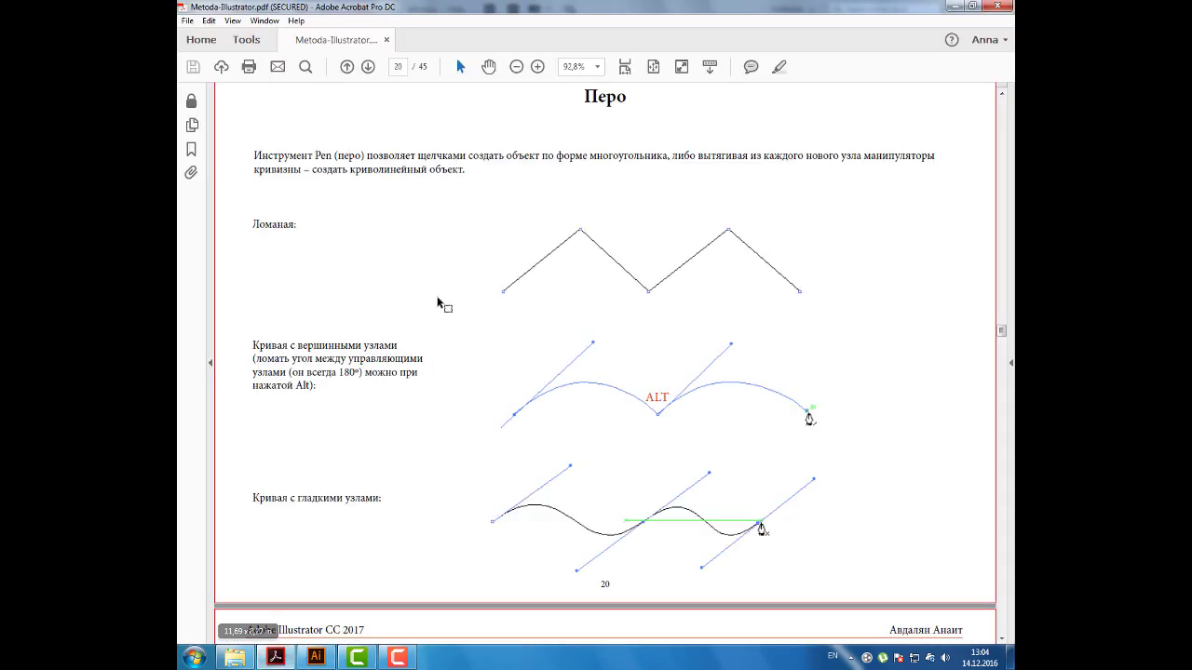
left_click(401, 66)
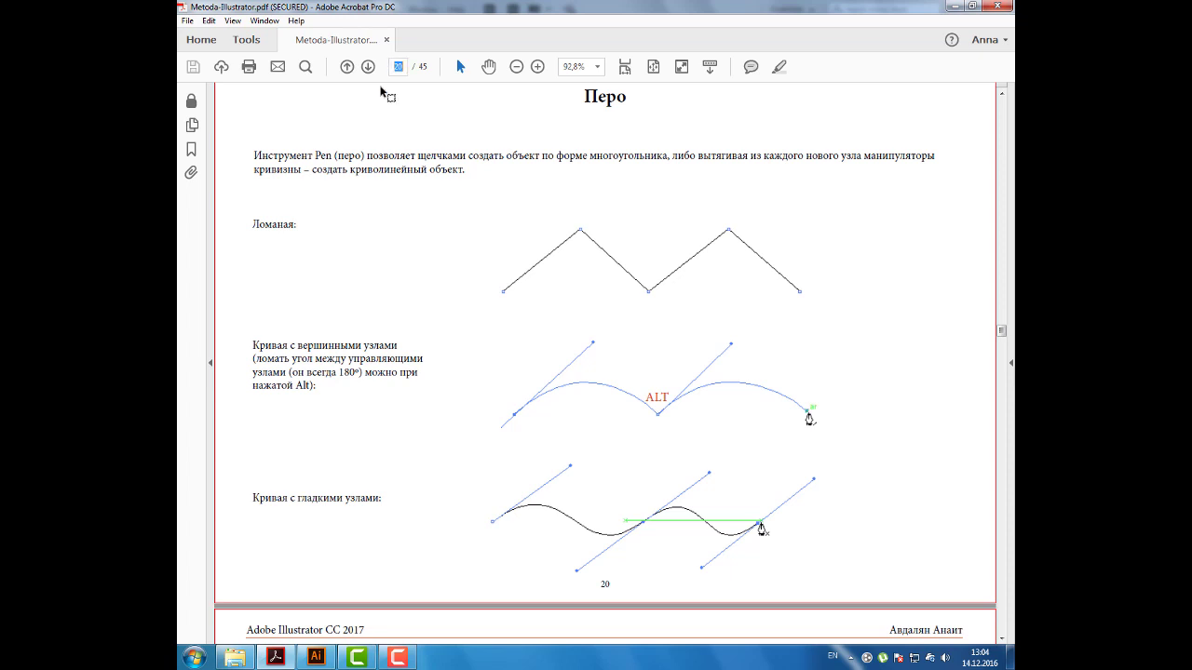
left_click(315, 657)
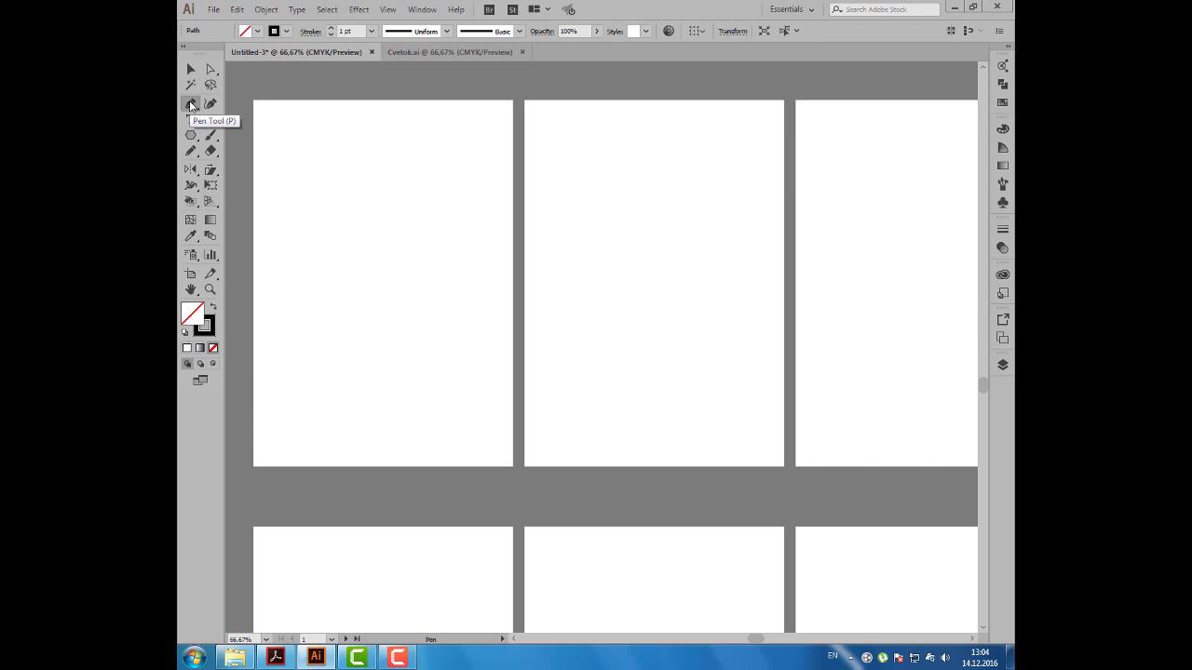
Pen-draw a closed crown outline with three zigzag peaks and a flat rectangular base
left_click(190, 104)
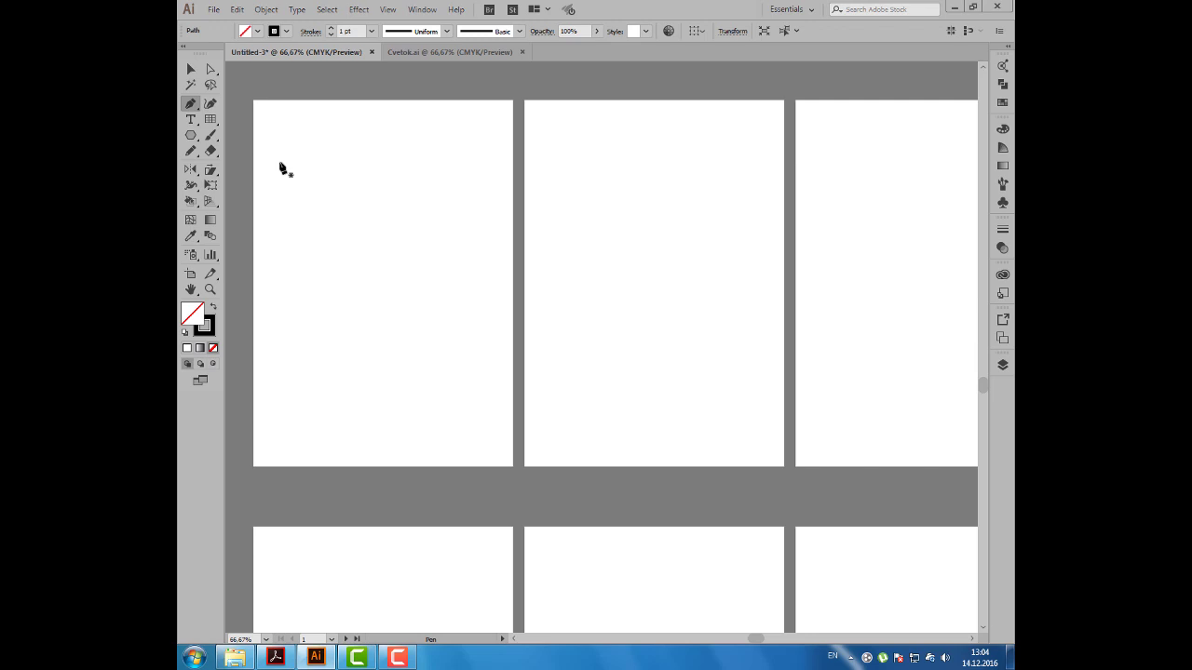
left_click(279, 164)
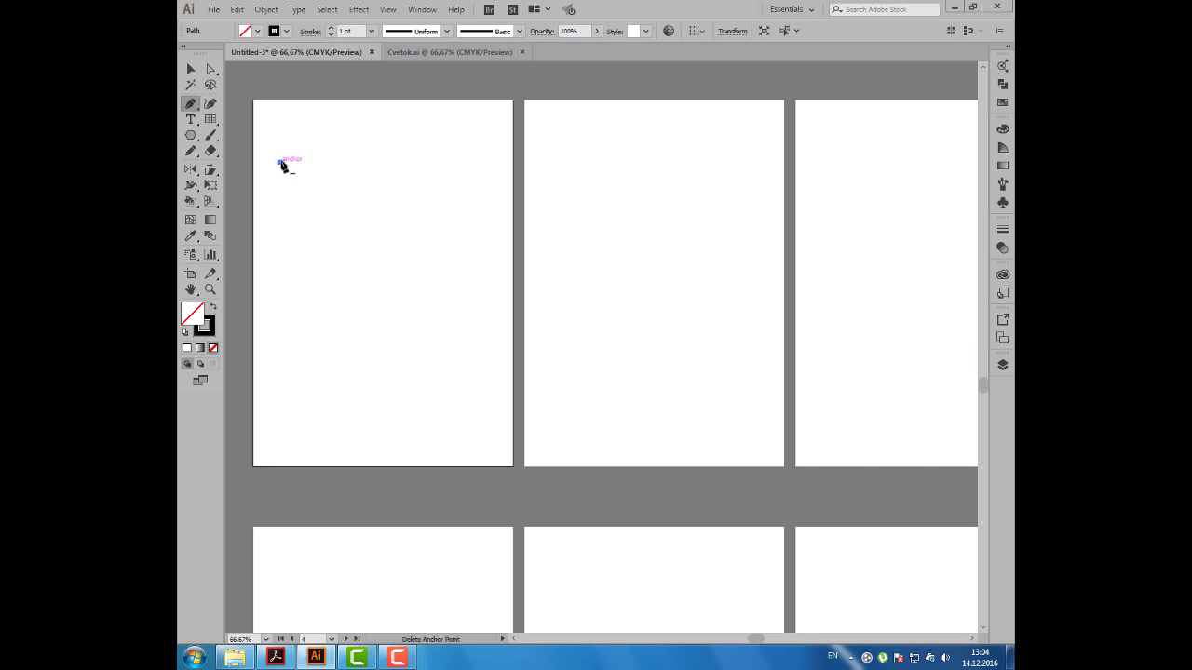
left_click(308, 124)
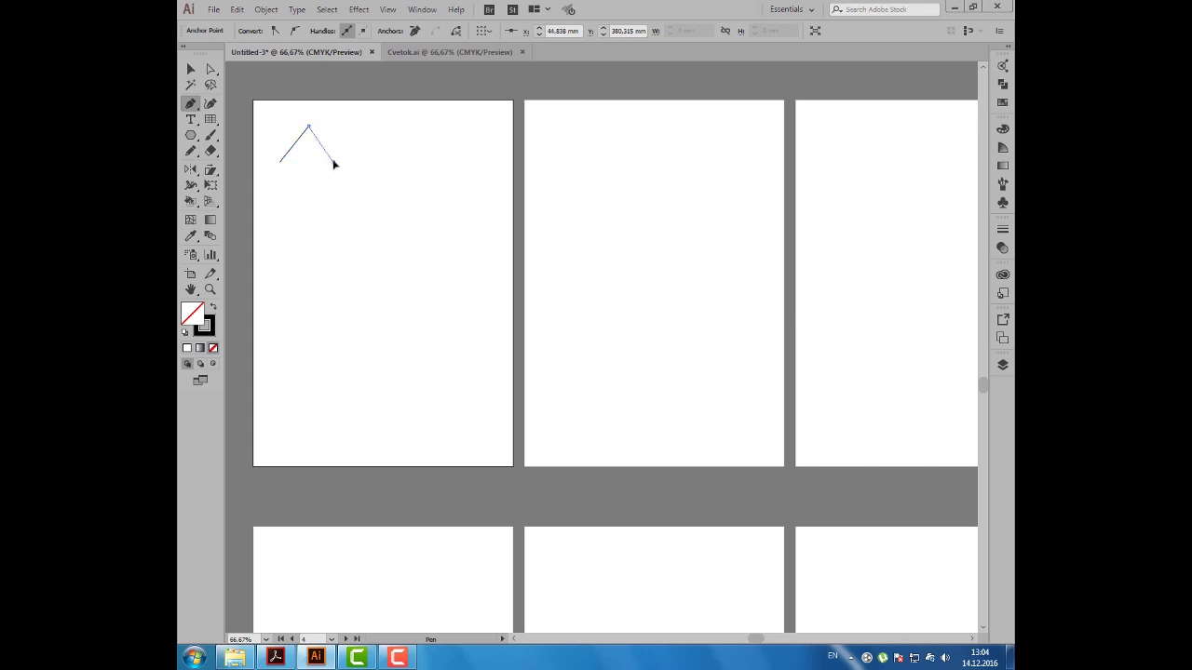
left_click(333, 163)
left_click(363, 126)
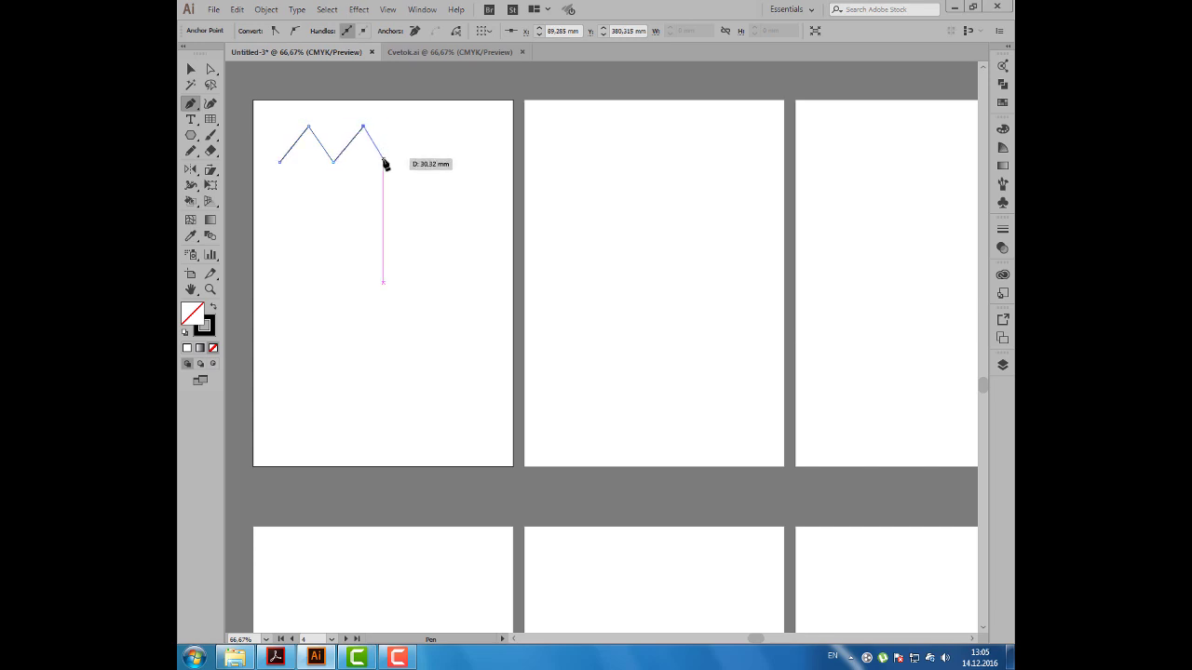
left_click(383, 162)
left_click(411, 126)
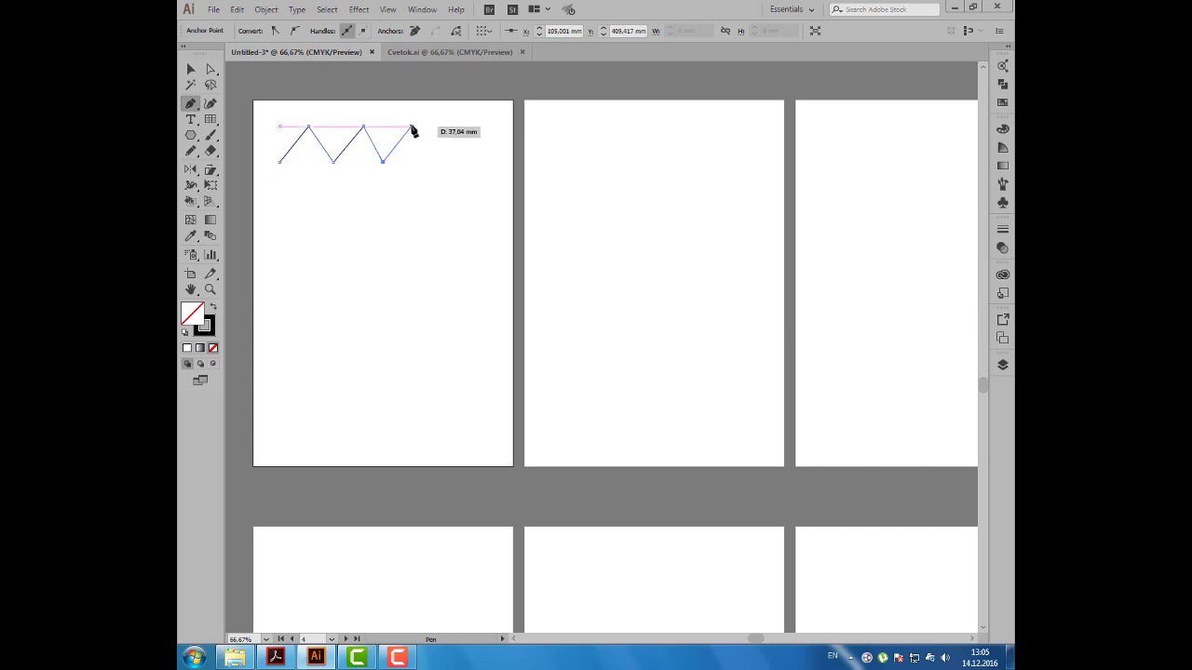
left_click(433, 161)
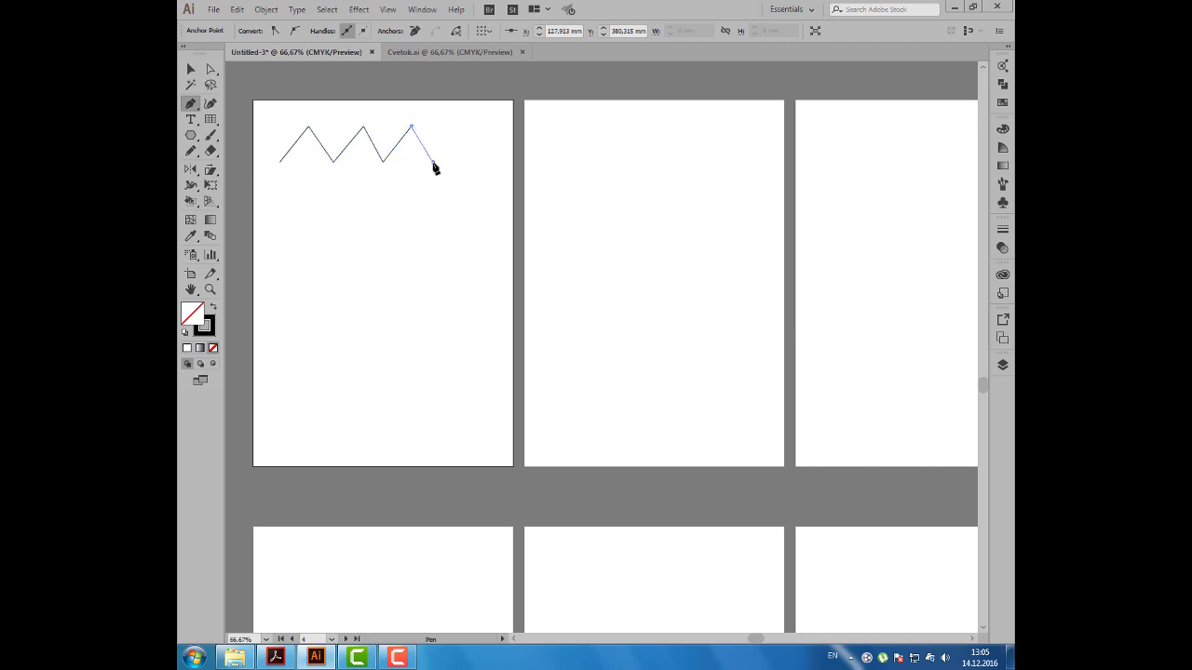
left_click(433, 216)
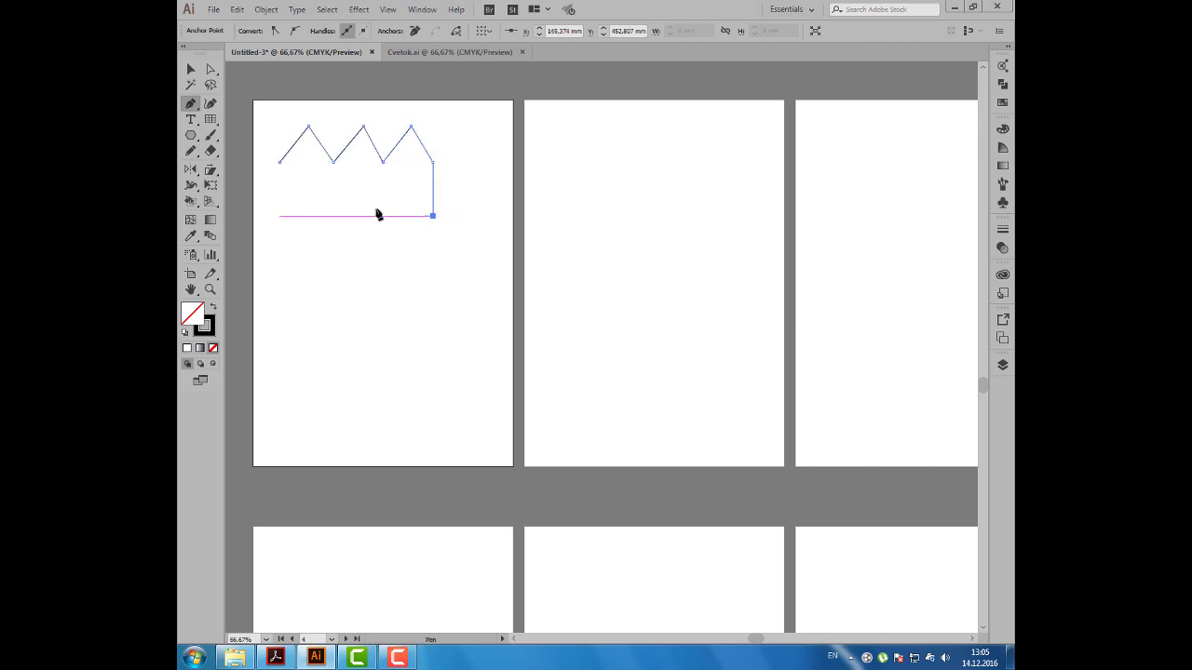
left_click(280, 216)
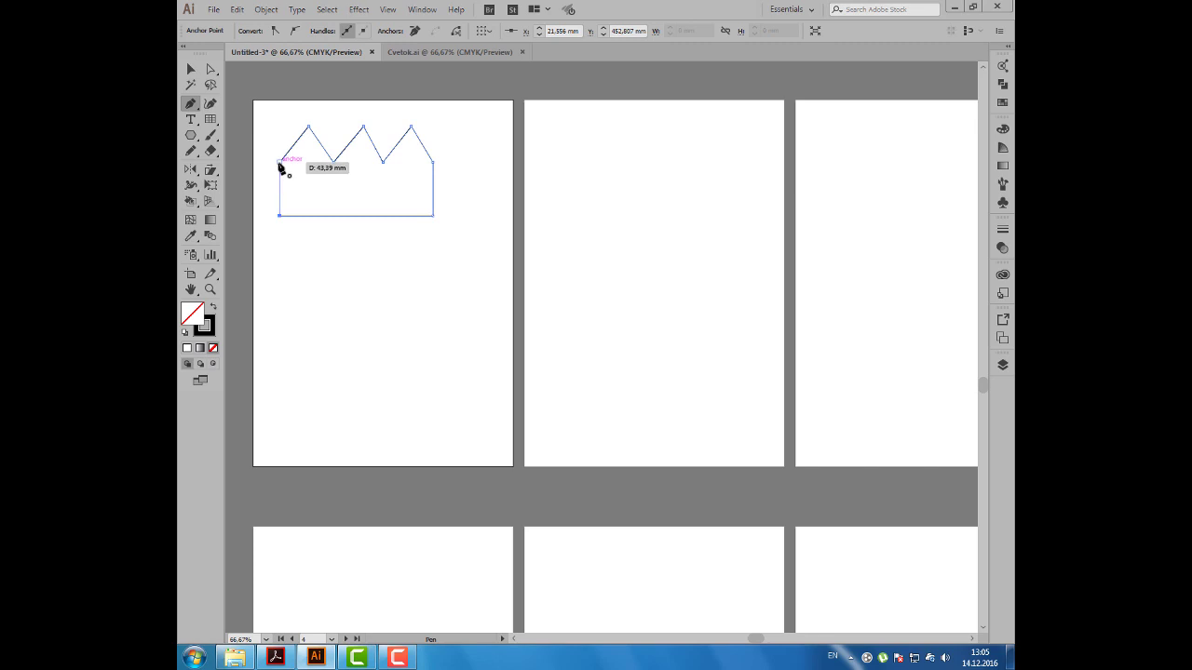
left_click(279, 162)
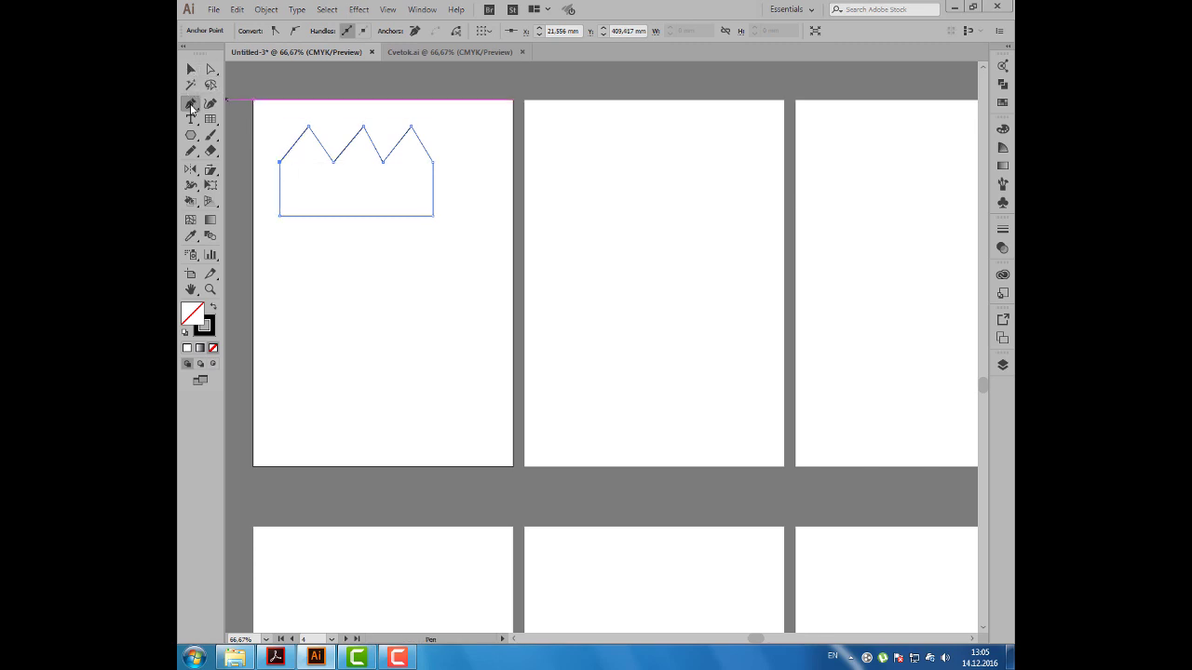
left_click(192, 69)
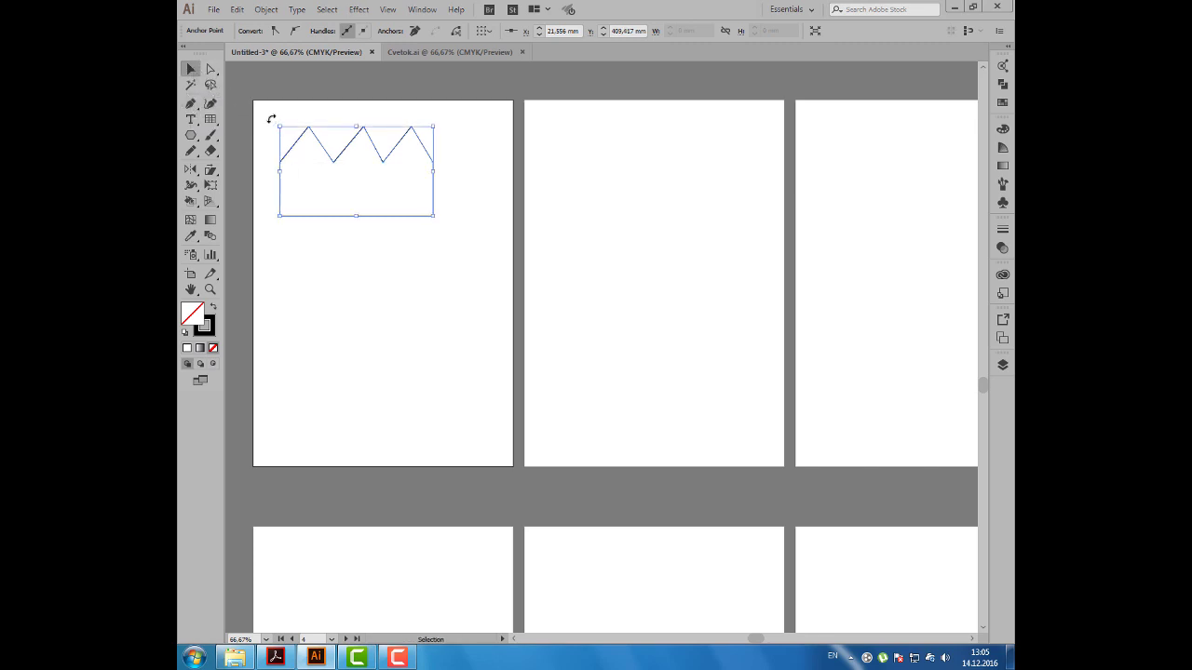
Nudge the crown up and right, then shift its middle peak anchor slightly left
left_click_drag(348, 146, 365, 140)
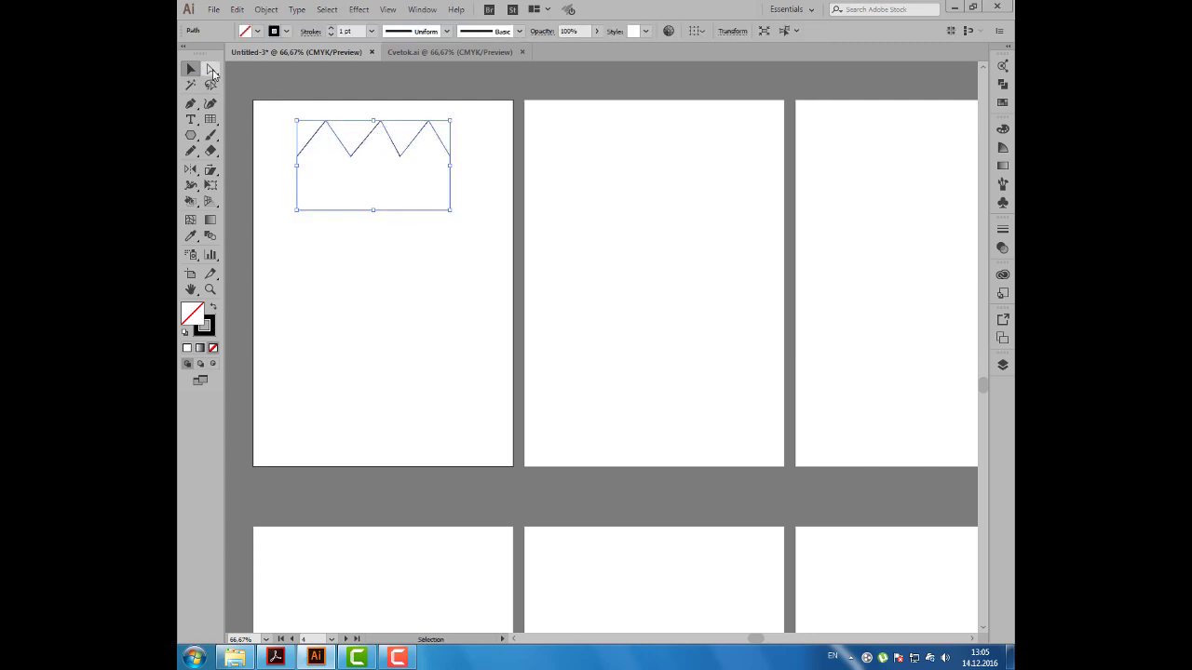
left_click(213, 72)
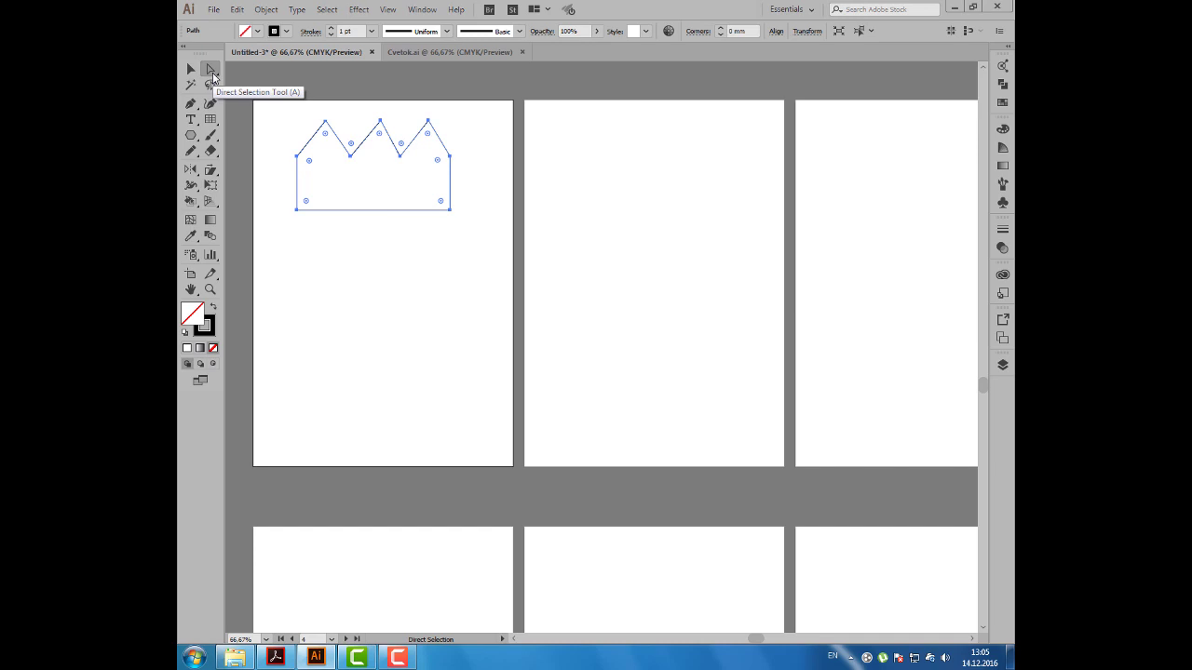
left_click(380, 120)
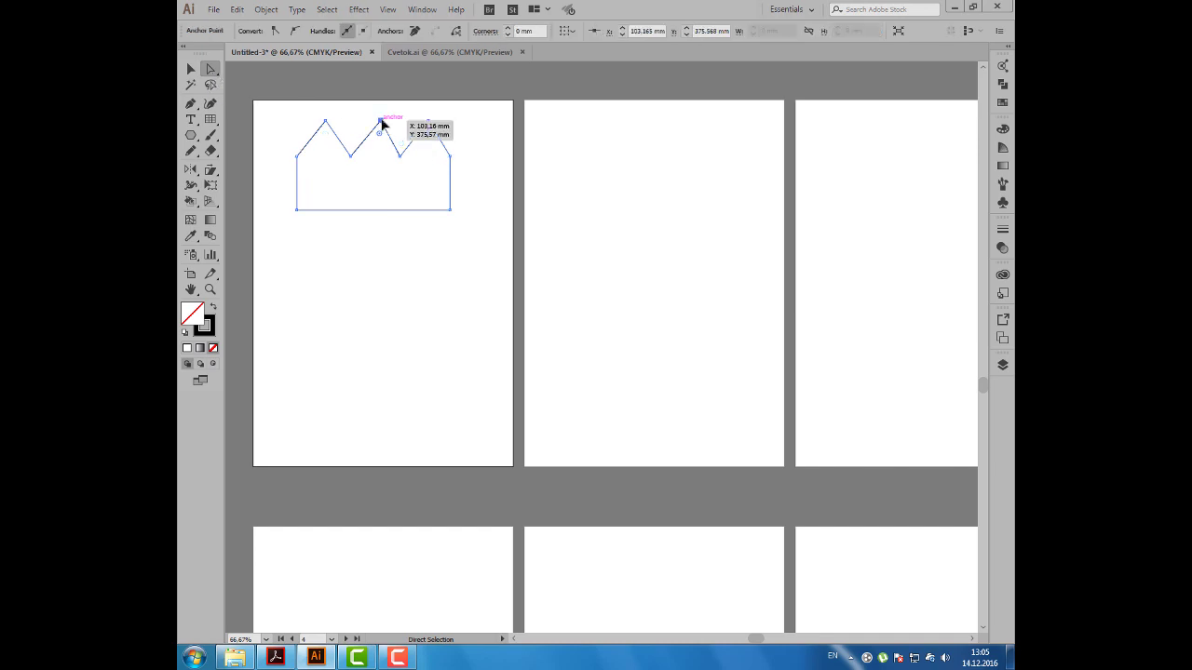
left_click_drag(380, 120, 372, 120)
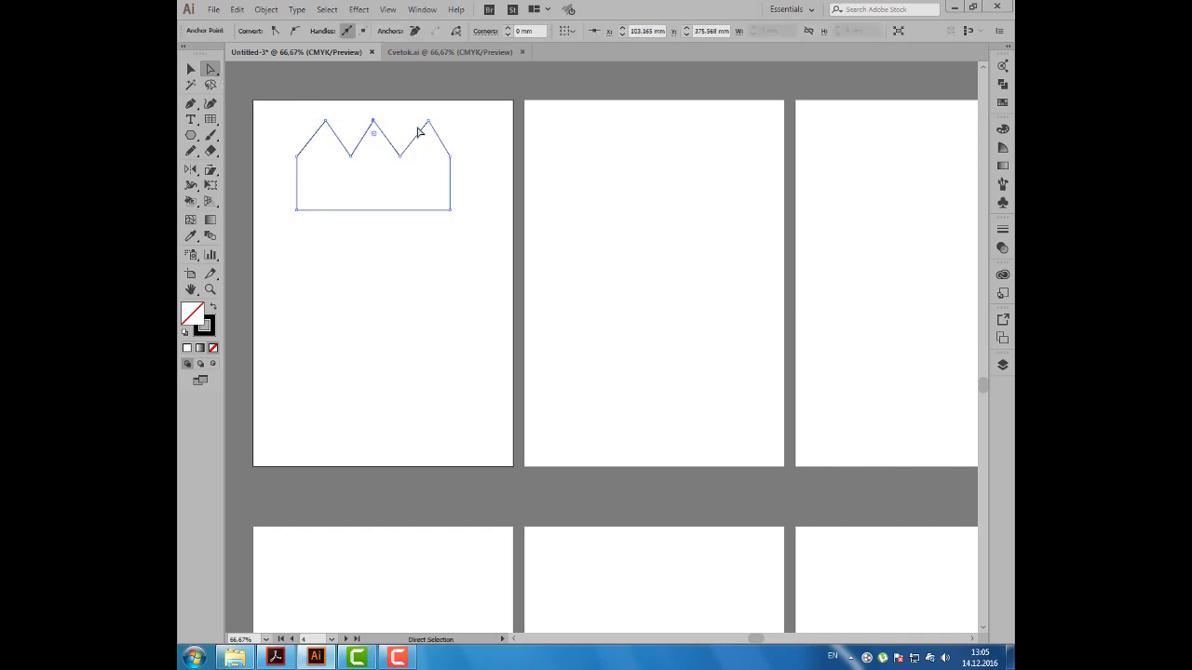
left_click(375, 120)
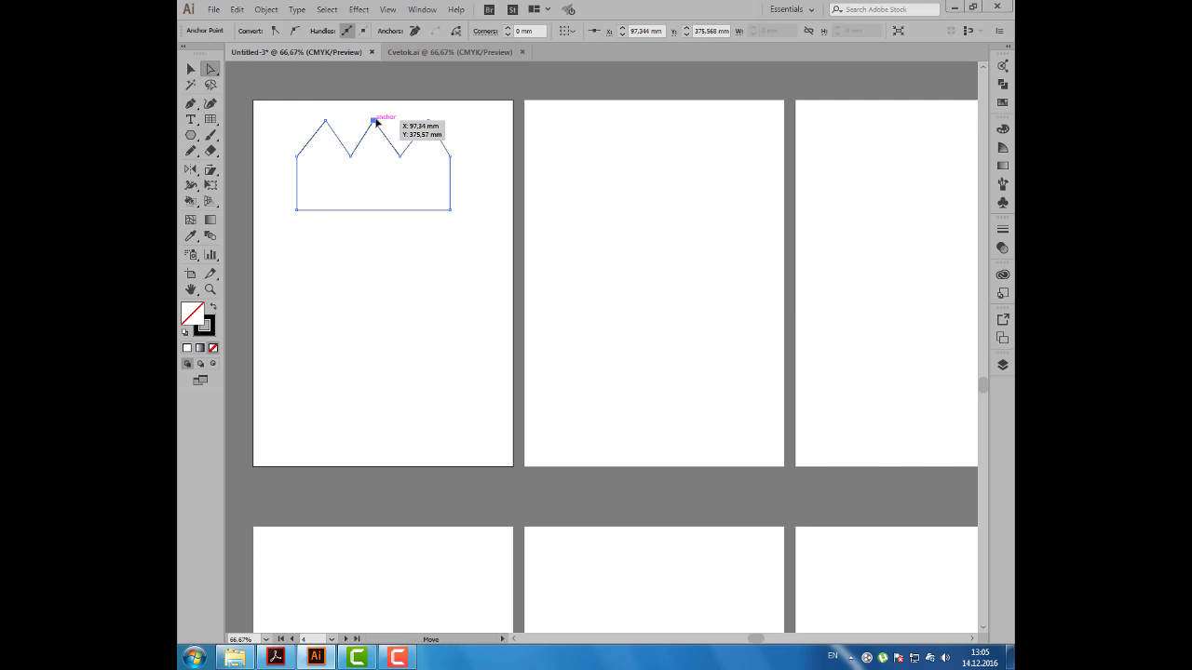
left_click(190, 68)
left_click_drag(286, 107, 332, 162)
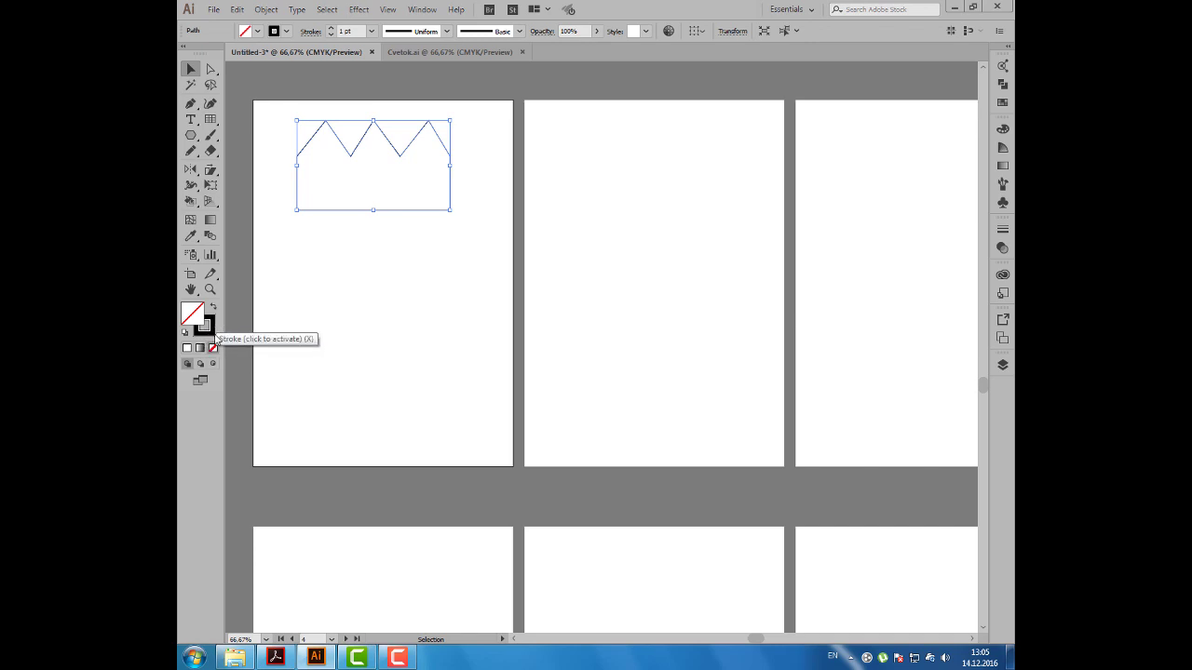
Fill the crown with tan and set its stroke to None
left_click(257, 31)
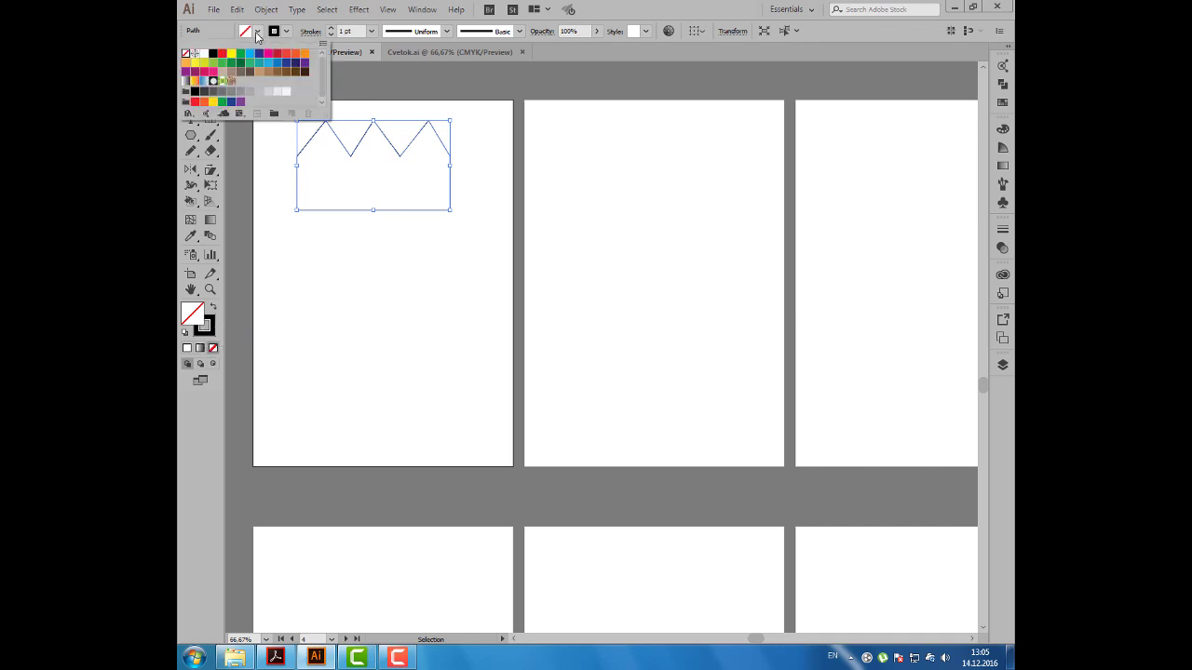
left_click(260, 72)
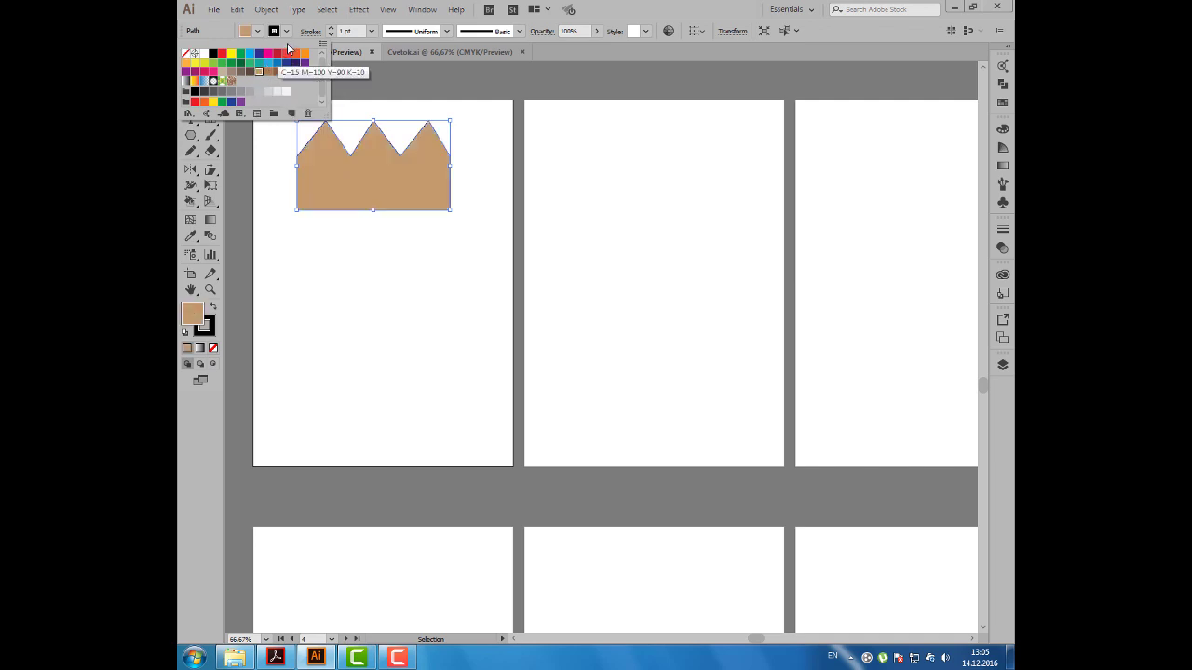
left_click(287, 31)
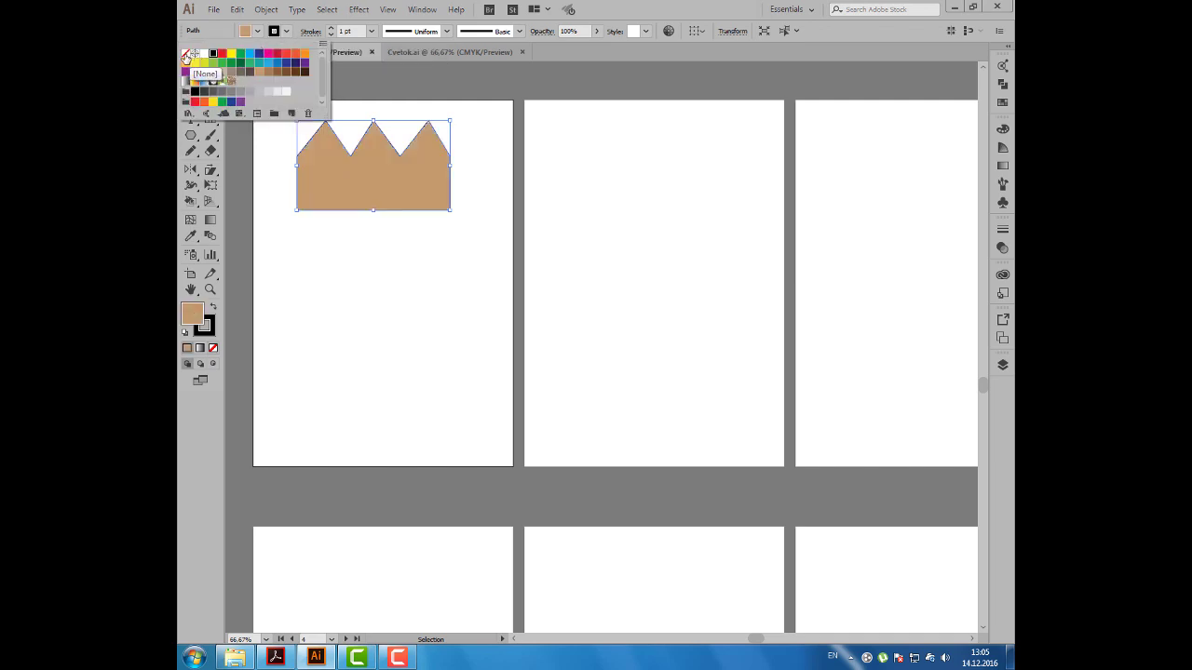
left_click(187, 54)
left_click(191, 69)
Nudge the crown slightly up, then set new Pen paths to a tan stroke with no fill
left_click(341, 128)
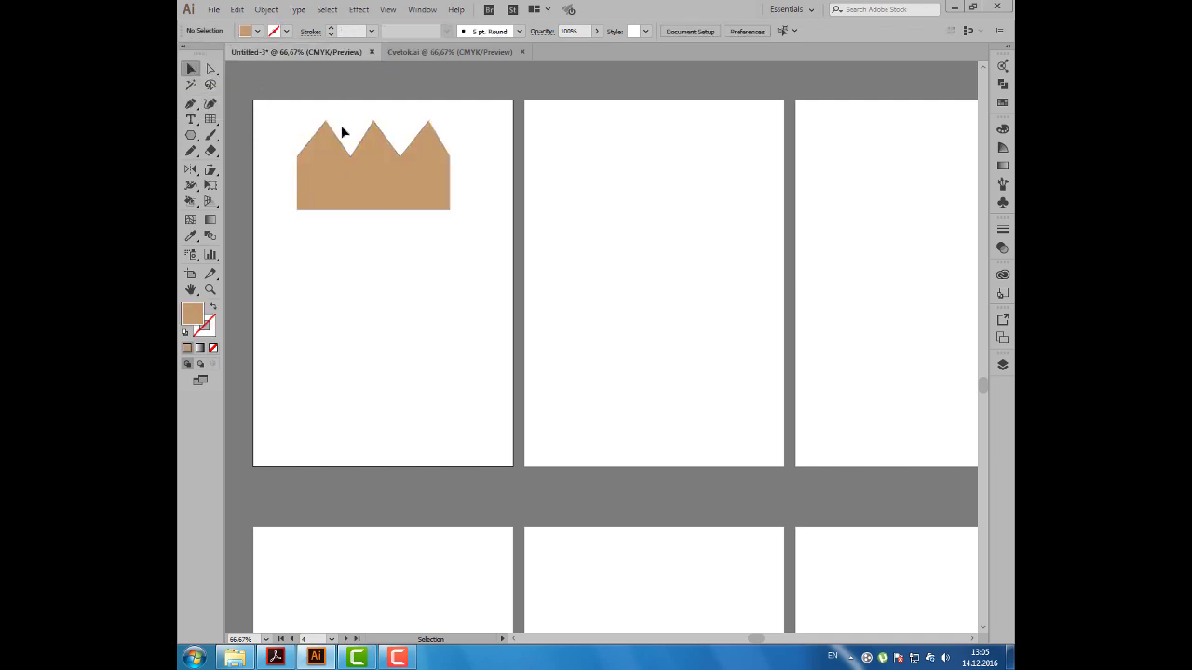
left_click_drag(403, 160, 403, 155)
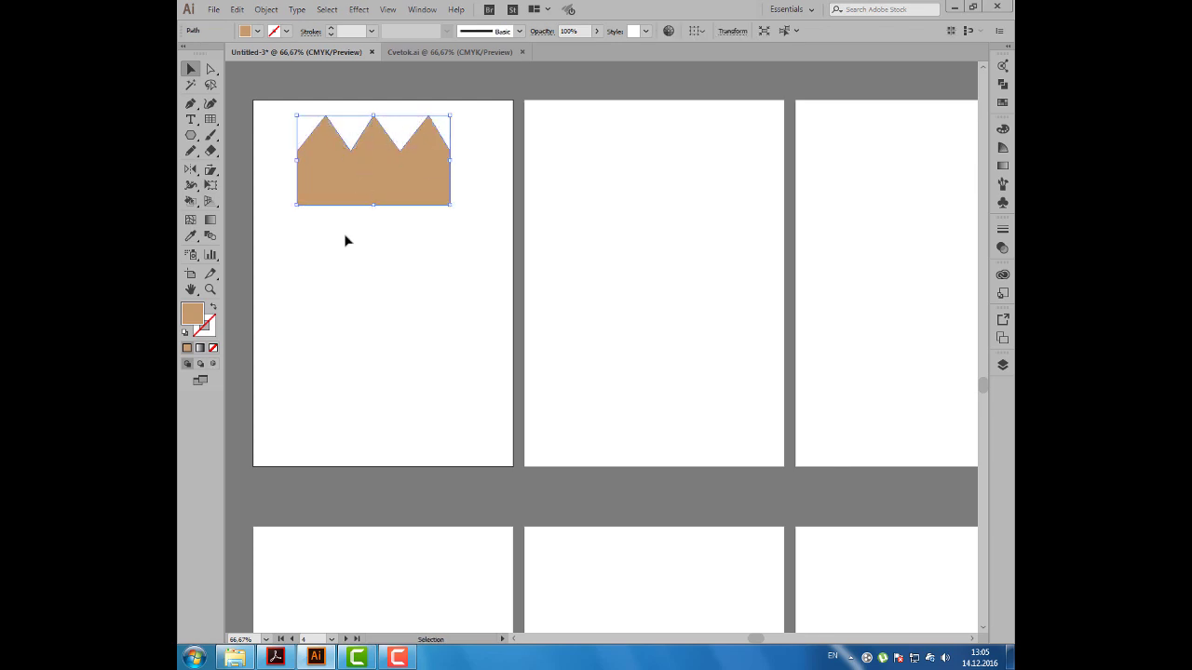
left_click(258, 130)
left_click(190, 105)
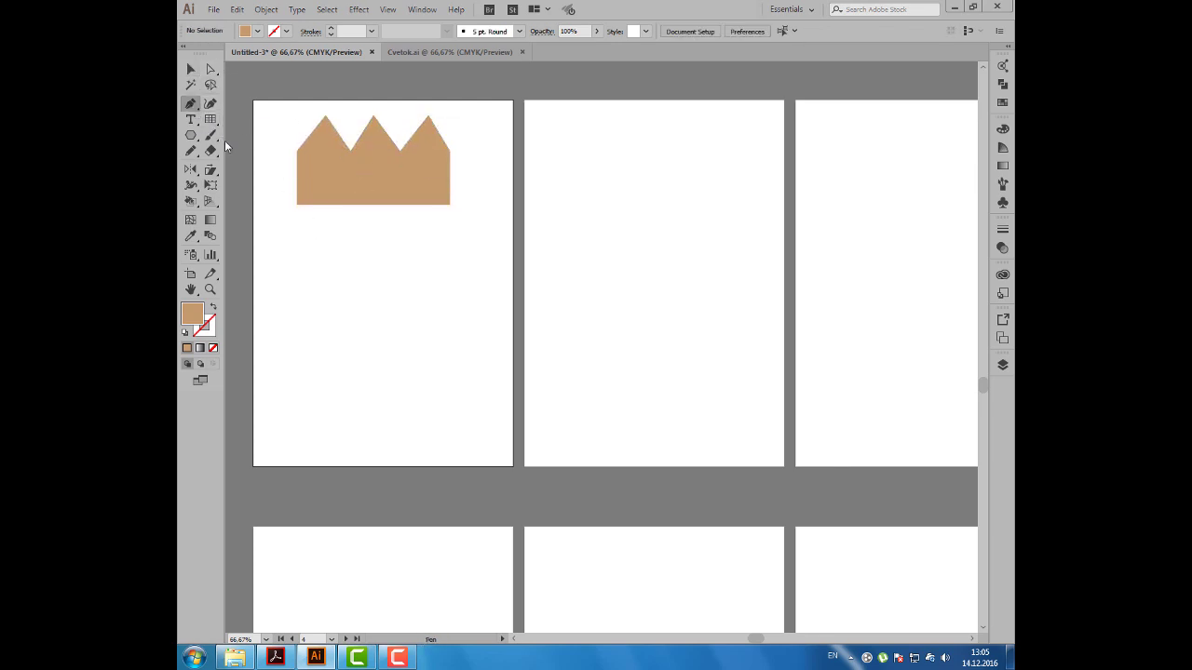
left_click(212, 307)
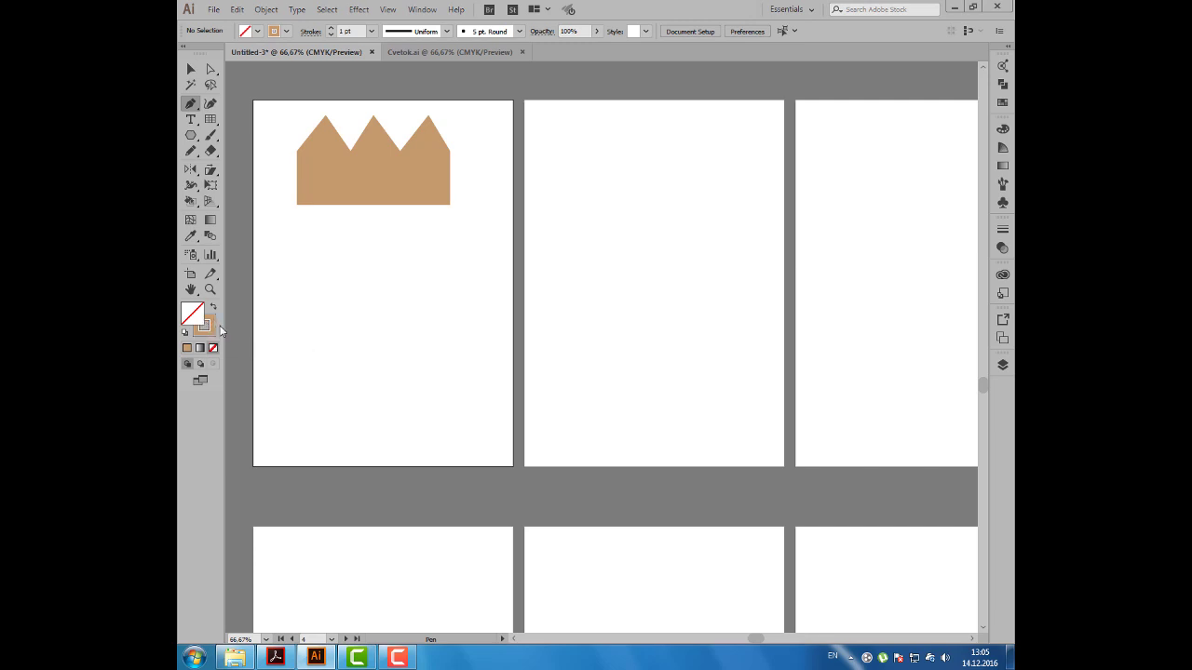
Begin the spiky leaf outline below the crown, placing its left and upper-left spikes
left_click(356, 325)
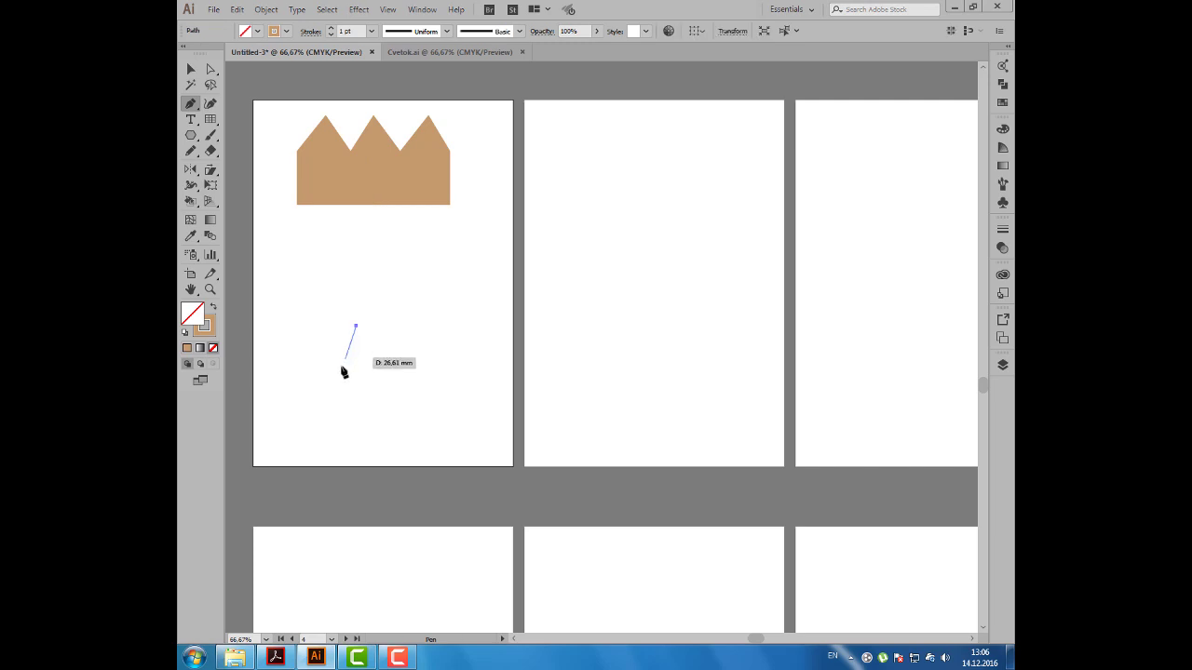
left_click(341, 368)
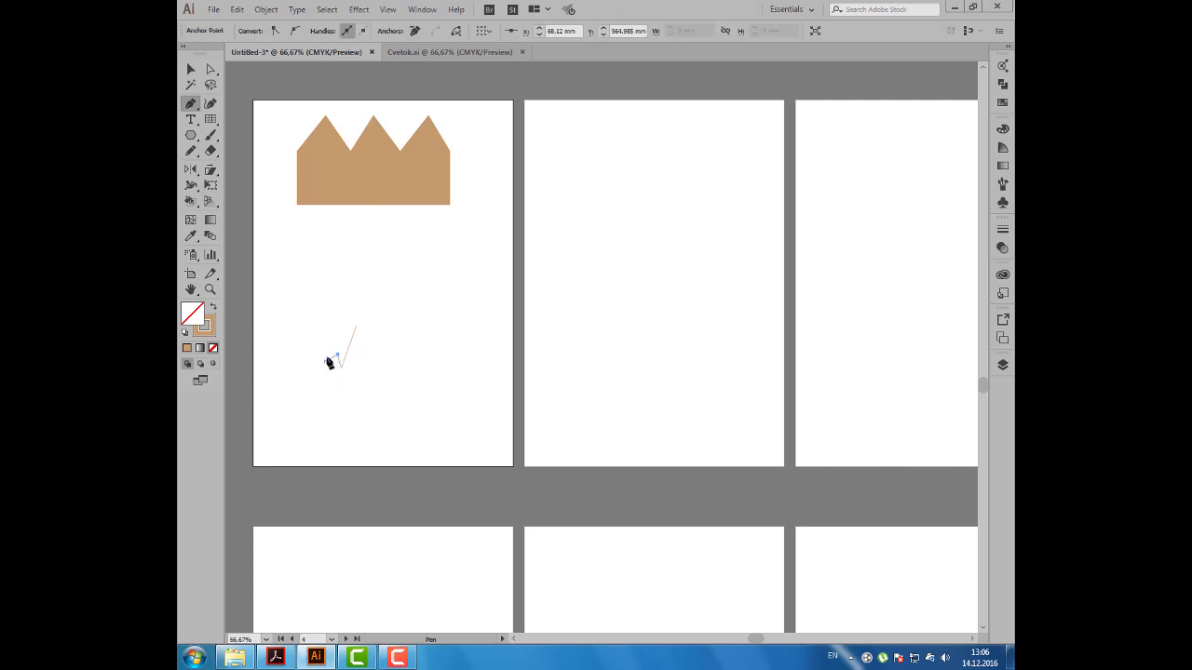
left_click(327, 361)
left_click(317, 347)
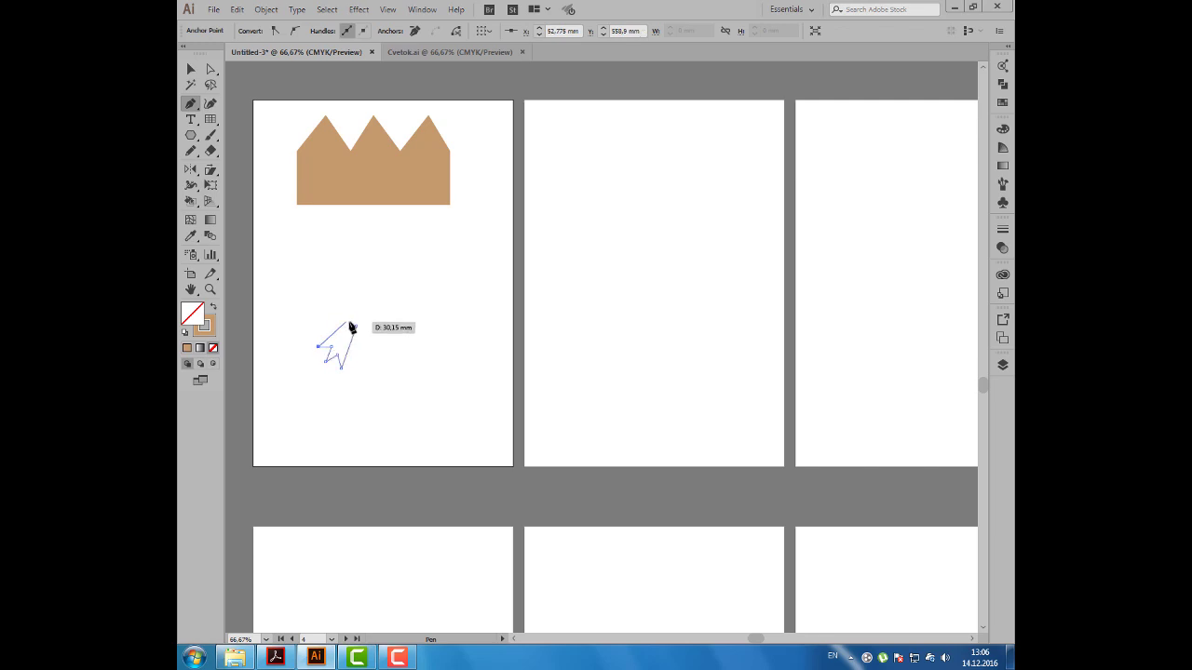
left_click(354, 324)
left_click(350, 322)
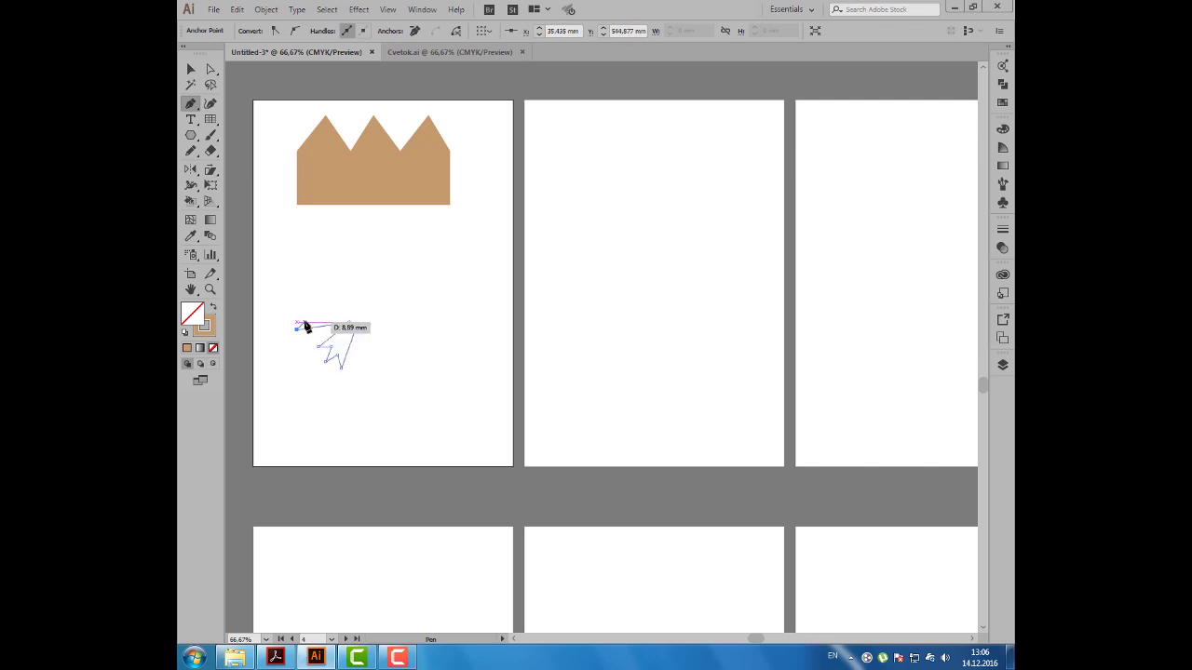
left_click(288, 314)
left_click(307, 311)
left_click(296, 296)
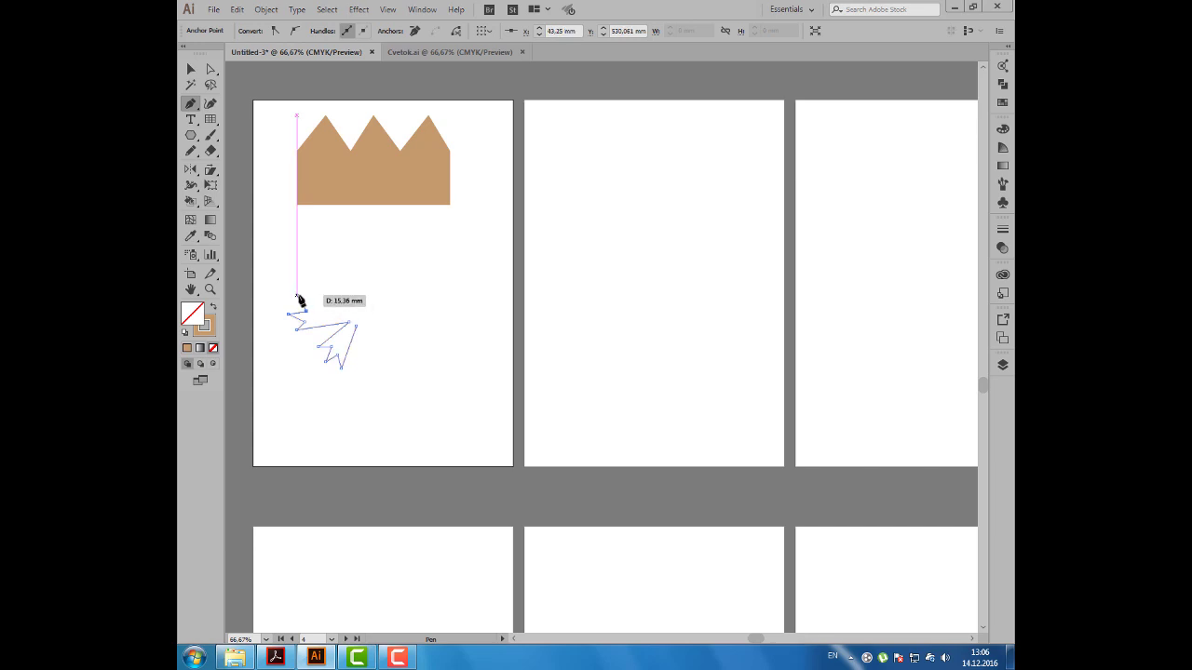
left_click(344, 312)
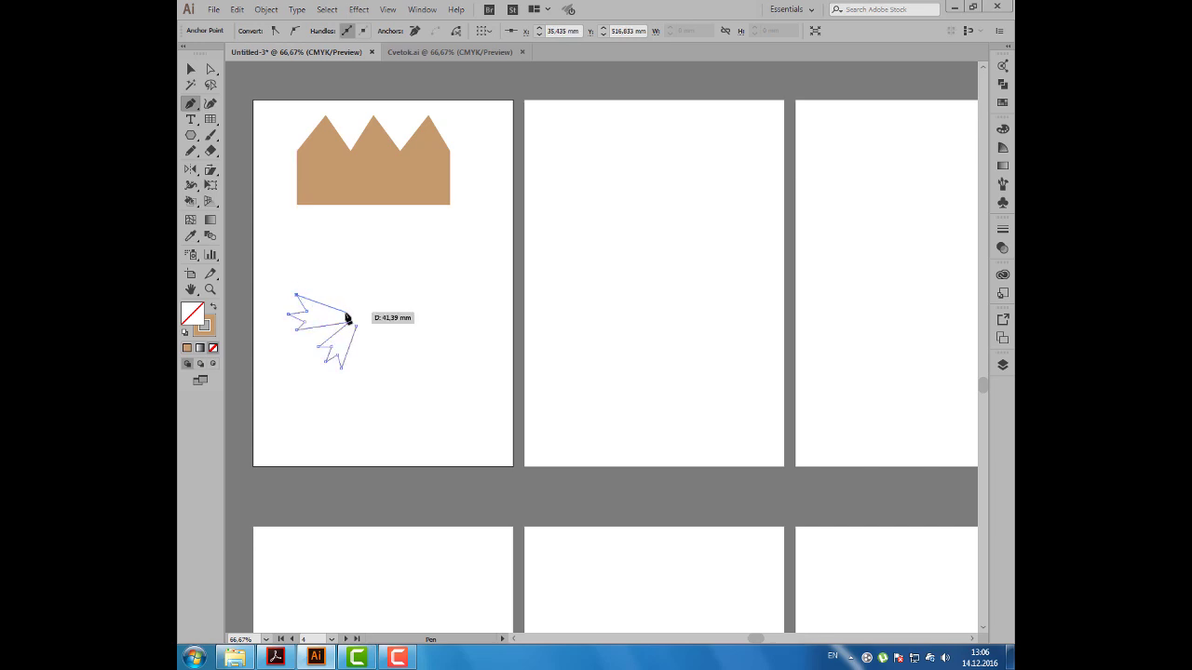
left_click(308, 271)
left_click(322, 248)
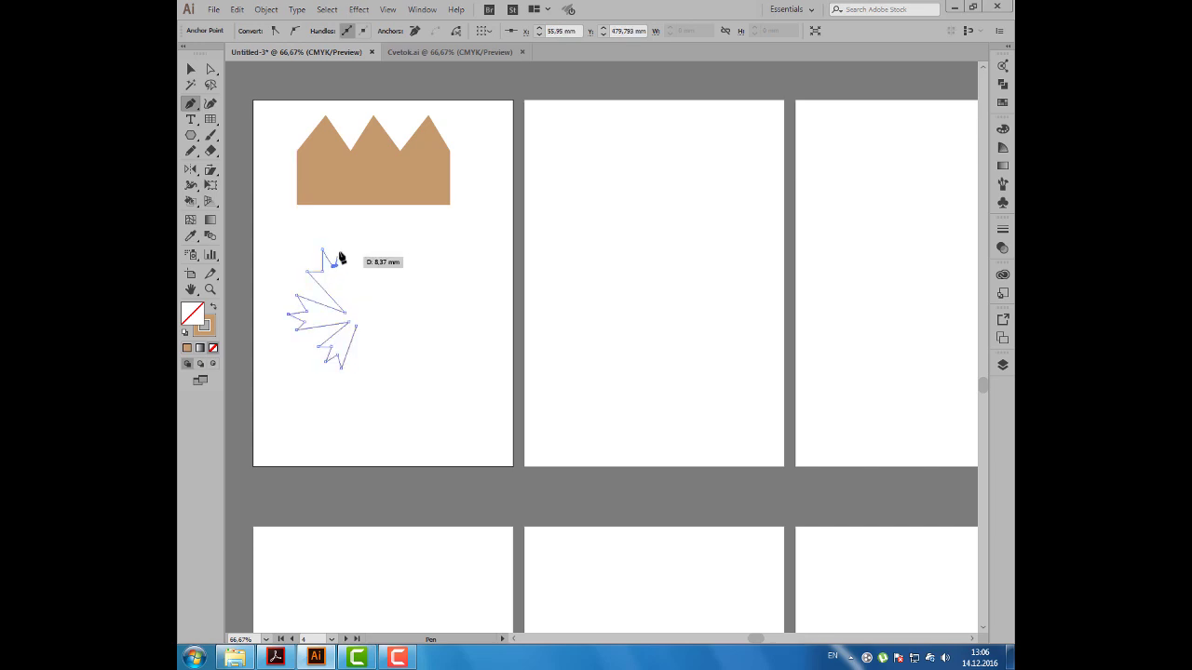
Add the leaf's top and right-side spikes and long stem, closing the path at the centre
left_click(345, 269, "ctrl")
left_click(341, 249)
left_click(352, 305)
left_click(367, 269)
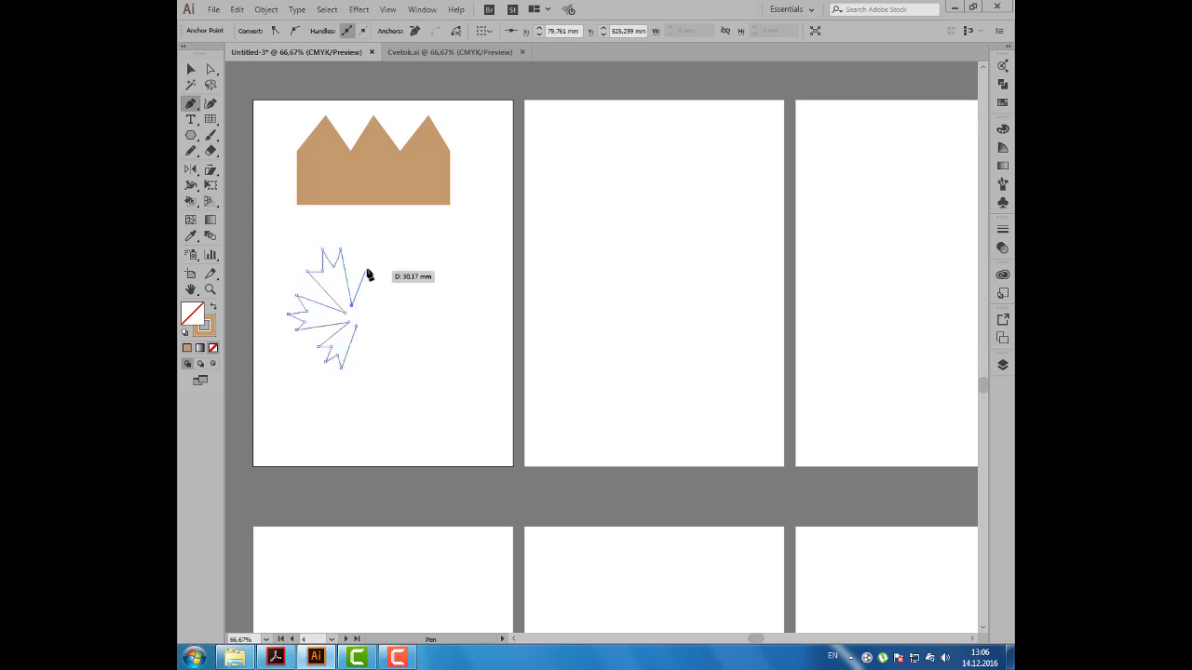
left_click(371, 281)
left_click(377, 291, "ctrl")
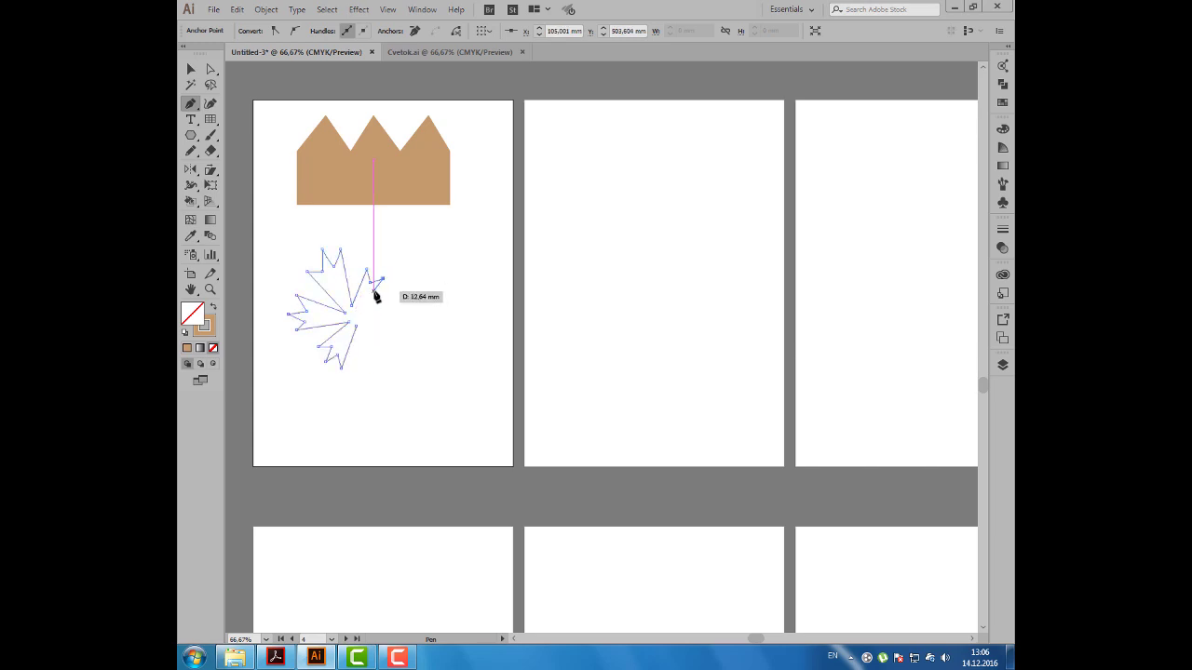
left_click(383, 296)
left_click(390, 315)
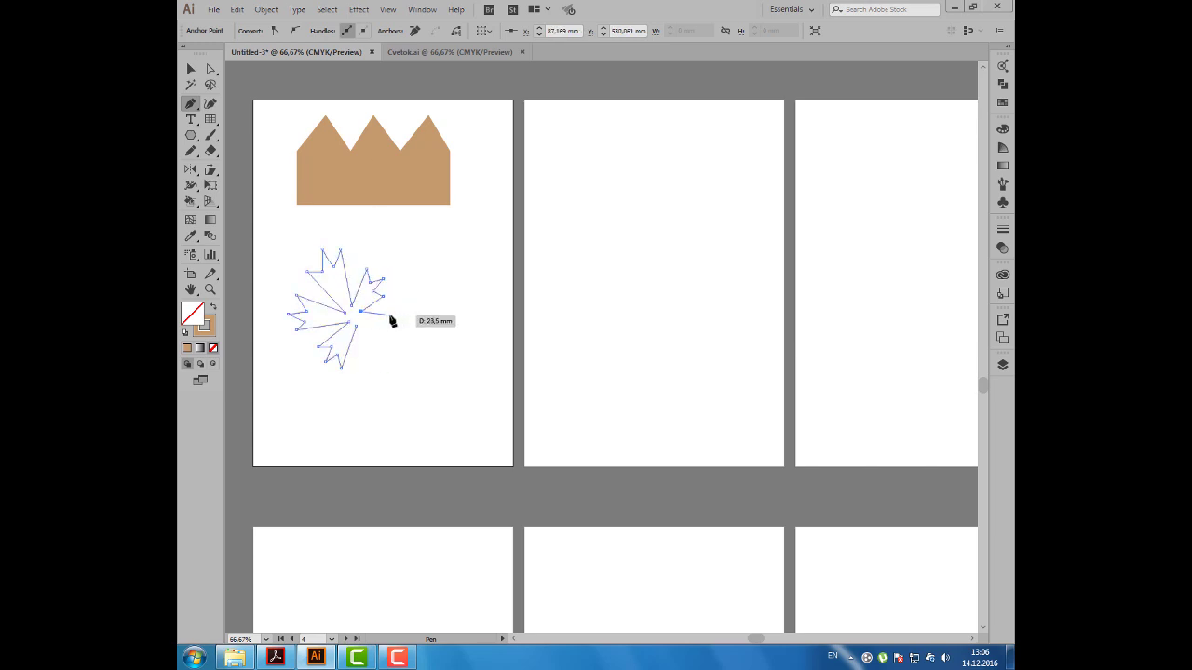
left_click(384, 327, "ctrl")
left_click(383, 321)
left_click_drag(379, 337, 364, 327)
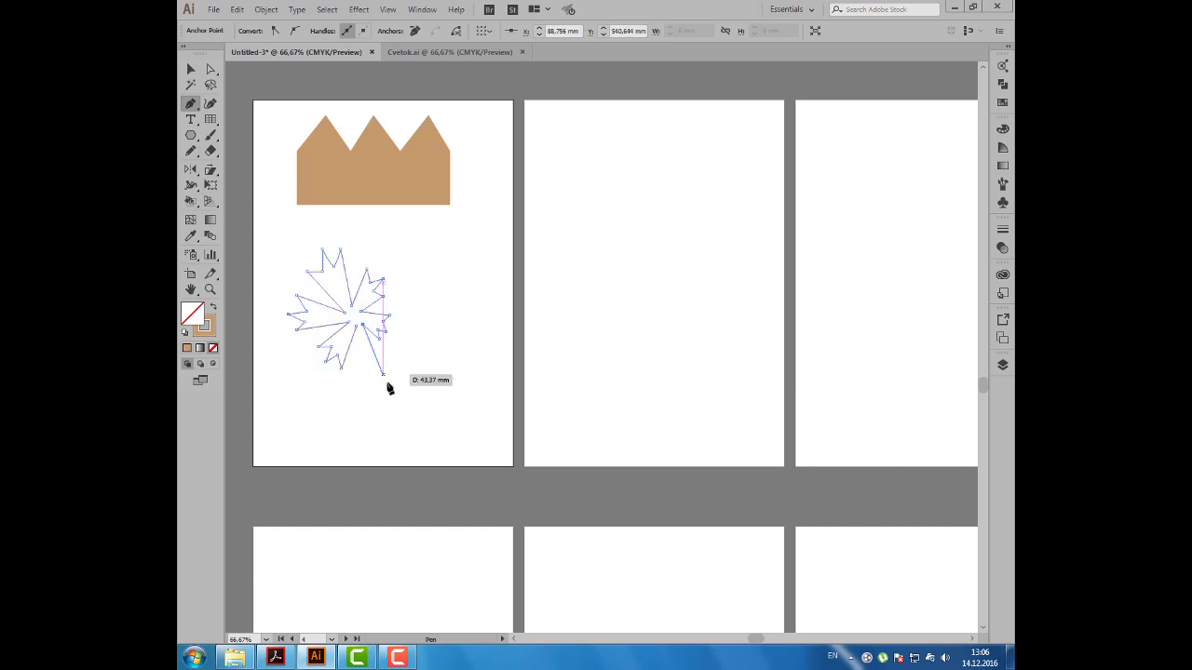
left_click_drag(389, 394, 389, 414)
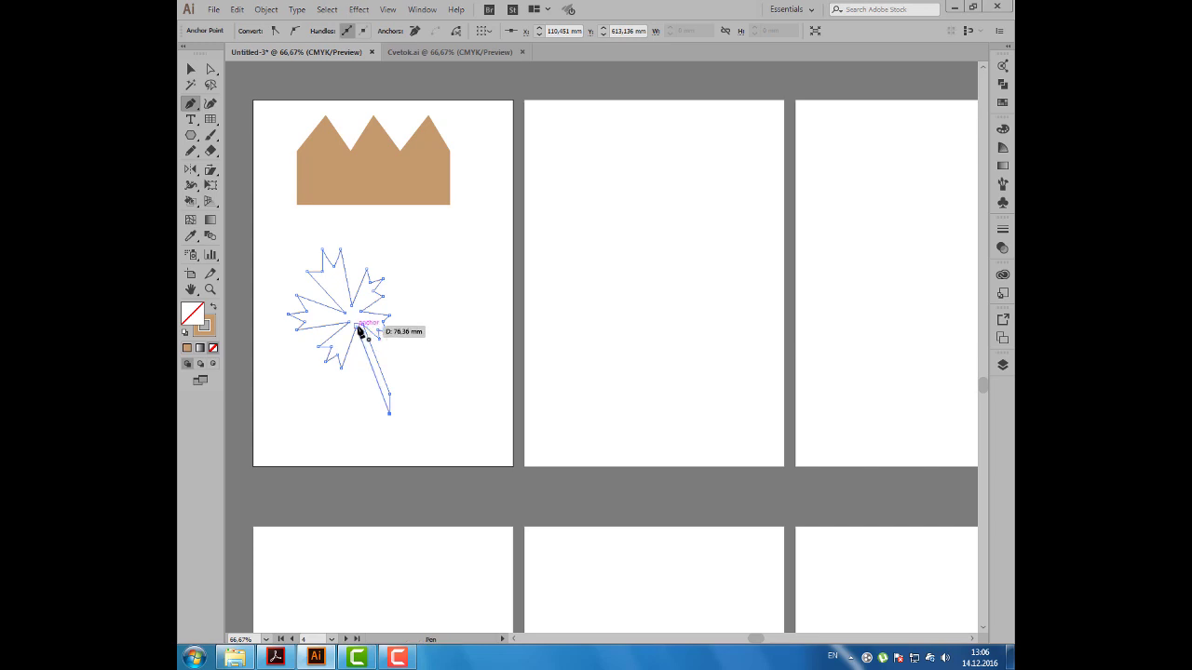
left_click_drag(366, 341, 360, 325)
Drag two right-side leaf anchors outward to form a longer spike beside the stalk, then deselect
left_click(210, 70)
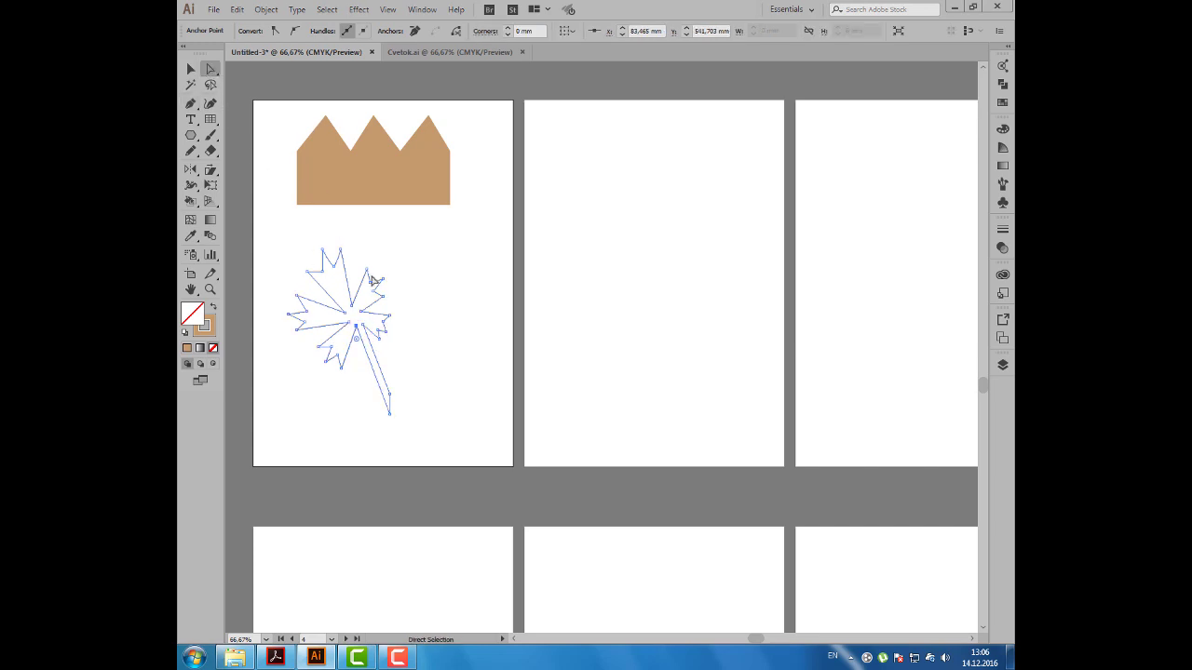
mouse_move(365, 275)
left_mouse_down()
mouse_move(380, 273)
mouse_move(393, 307)
mouse_move(386, 335)
mouse_move(391, 326)
left_mouse_up()
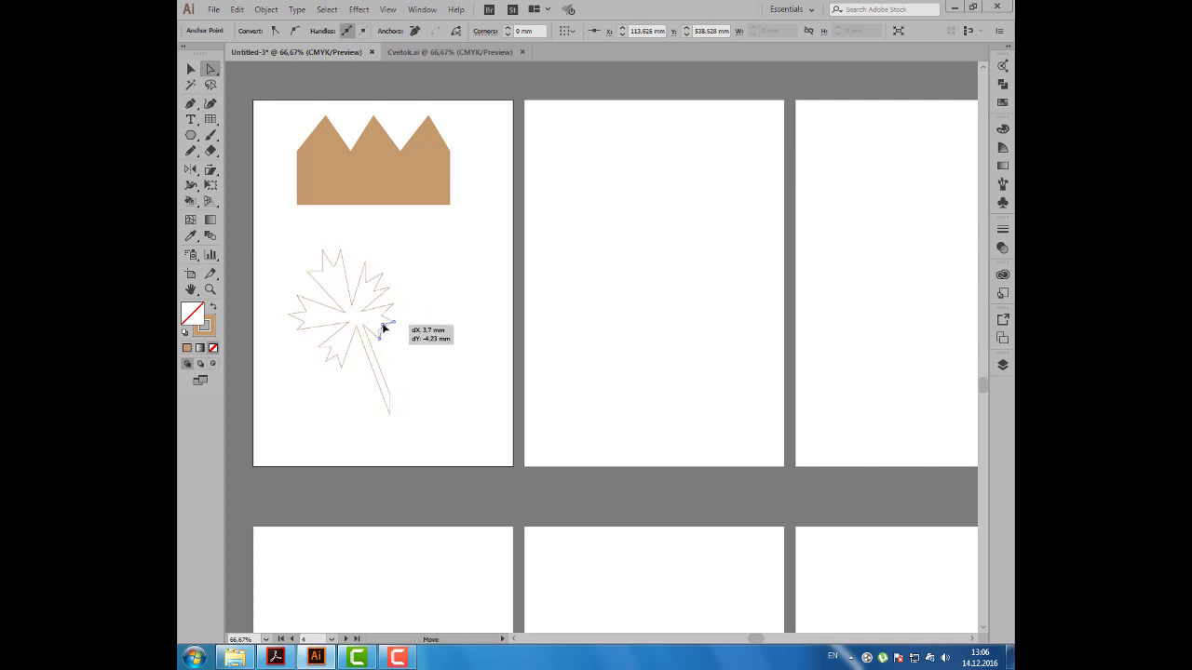
mouse_move(379, 344)
left_mouse_down()
mouse_move(399, 320)
mouse_move(355, 318)
left_mouse_up()
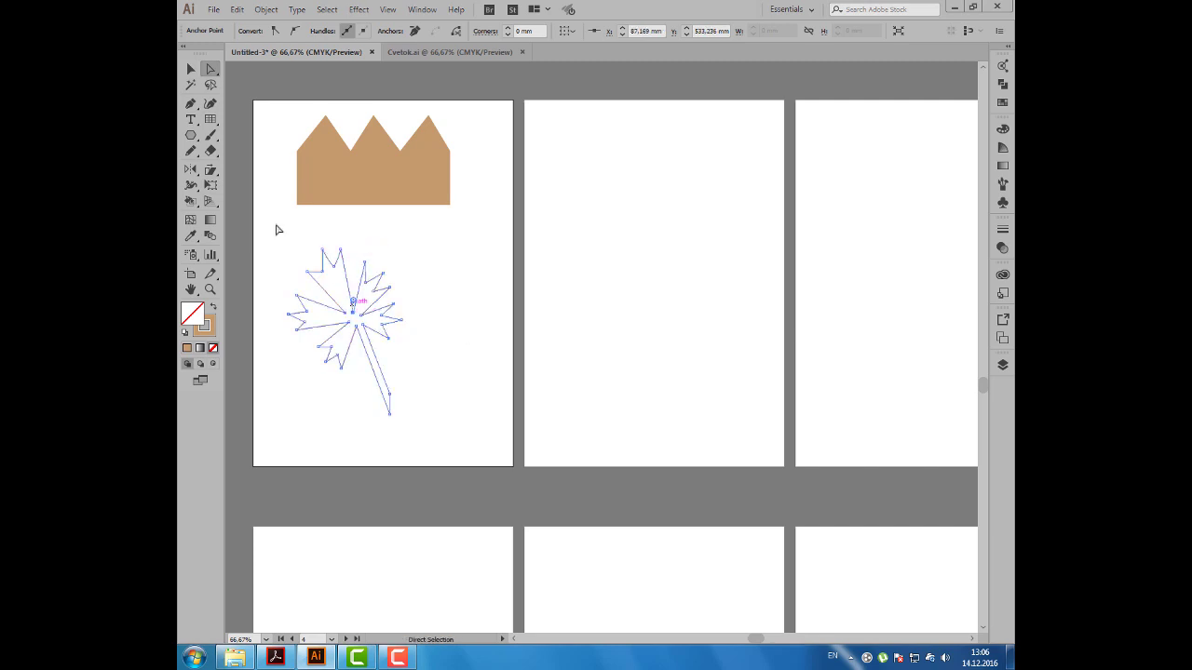
left_click(191, 69)
left_click(253, 244)
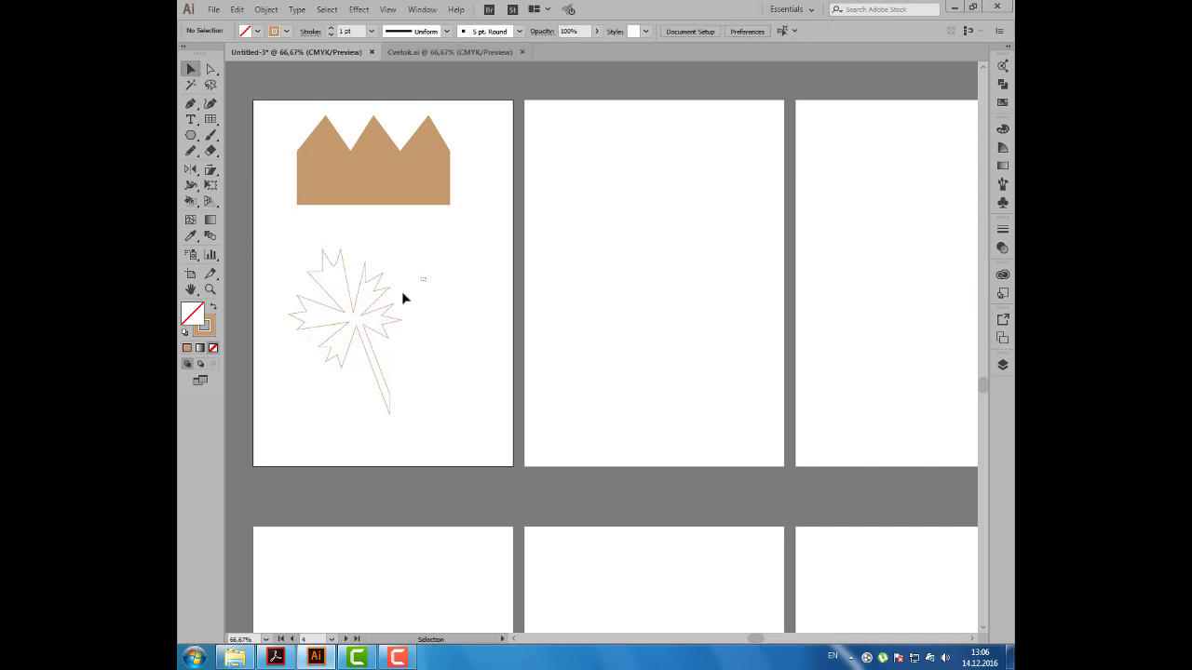
Select the spiky leaf and give it a solid green fill from the Fill swatches
left_click(355, 317)
left_click(257, 32)
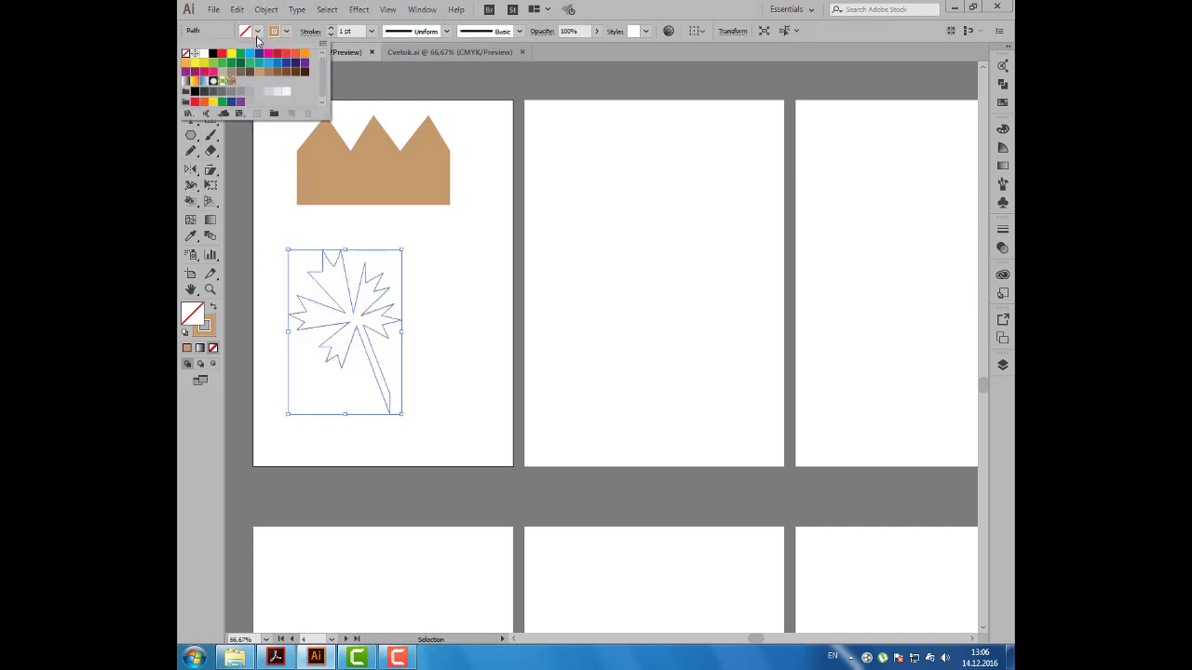
left_click(214, 65)
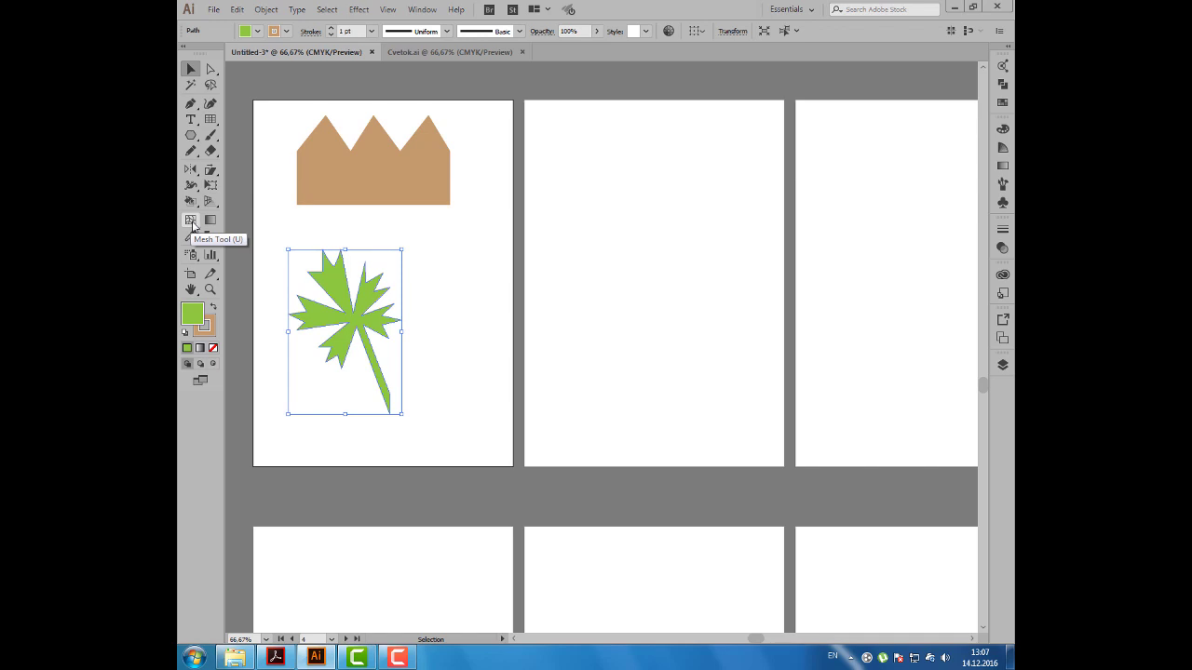
Add a mesh point in the upper leaf and lighten its green via the C and Y sliders
left_click(191, 221)
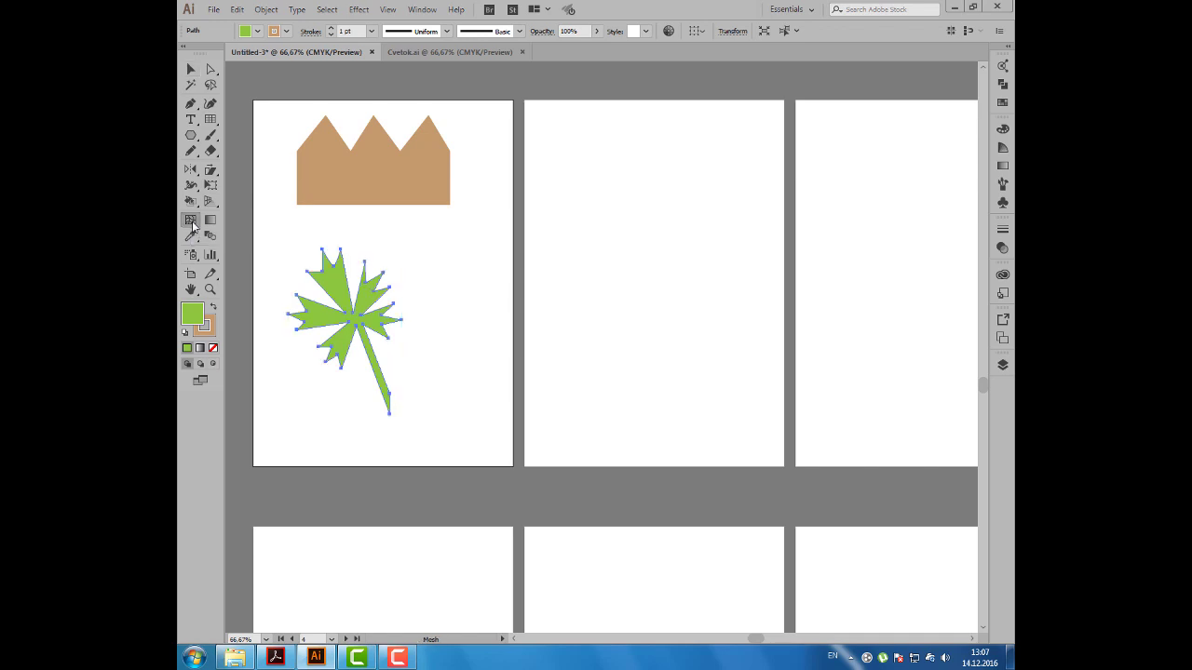
left_click(343, 296)
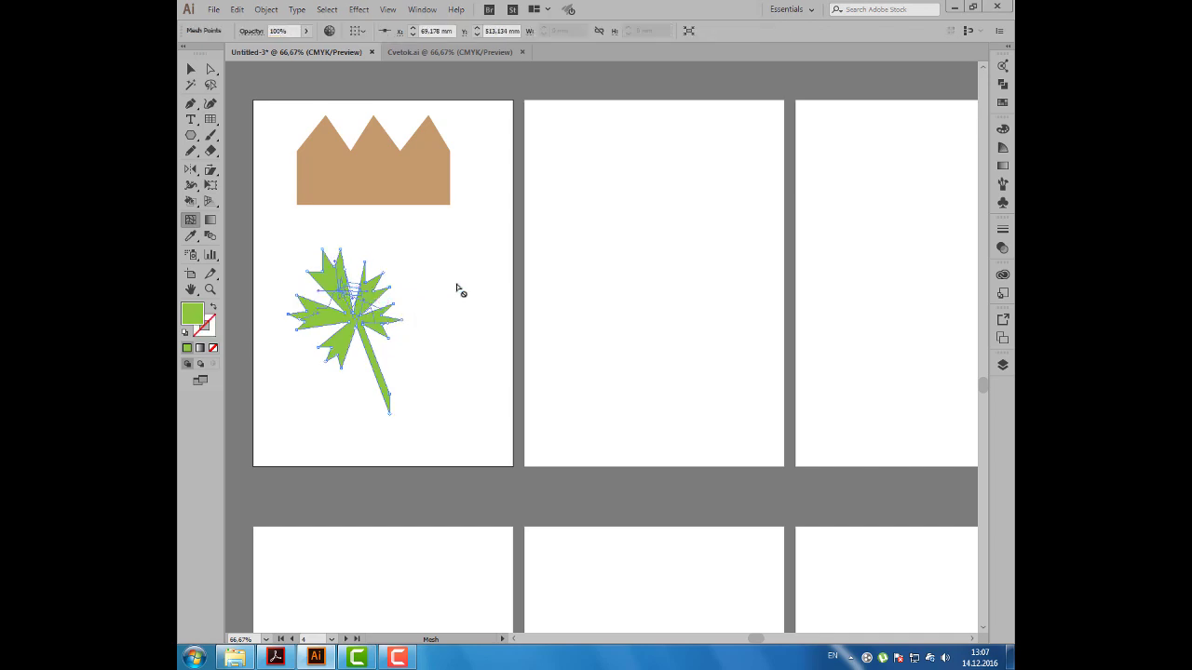
left_click(1003, 130)
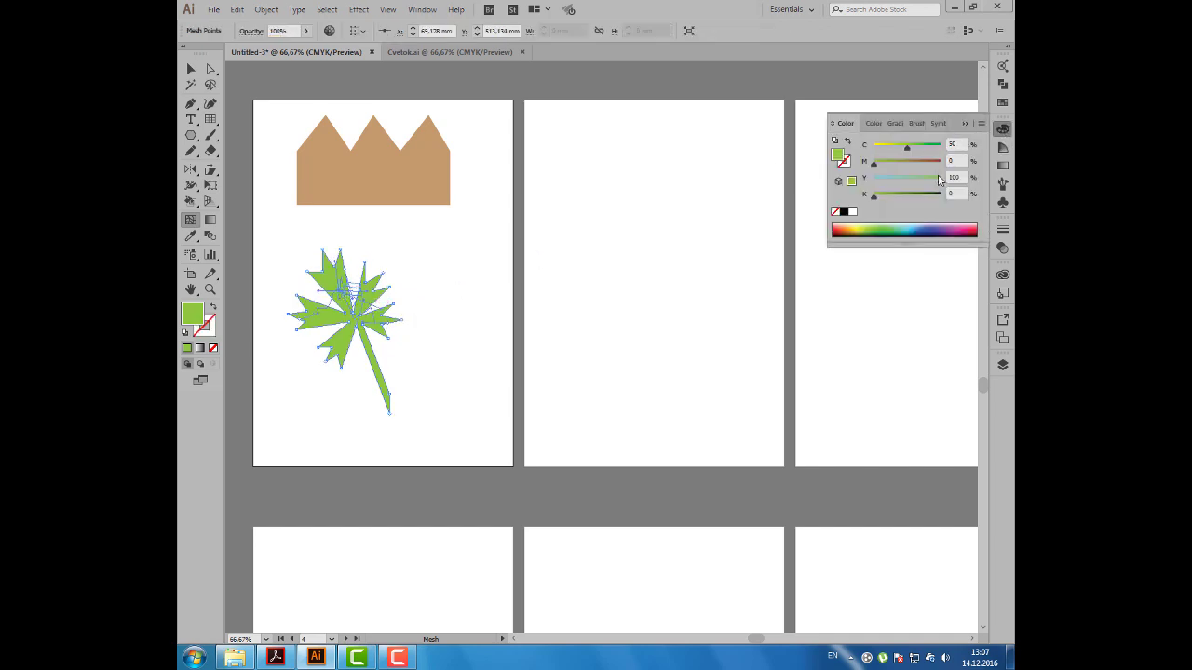
left_click_drag(940, 180, 917, 181)
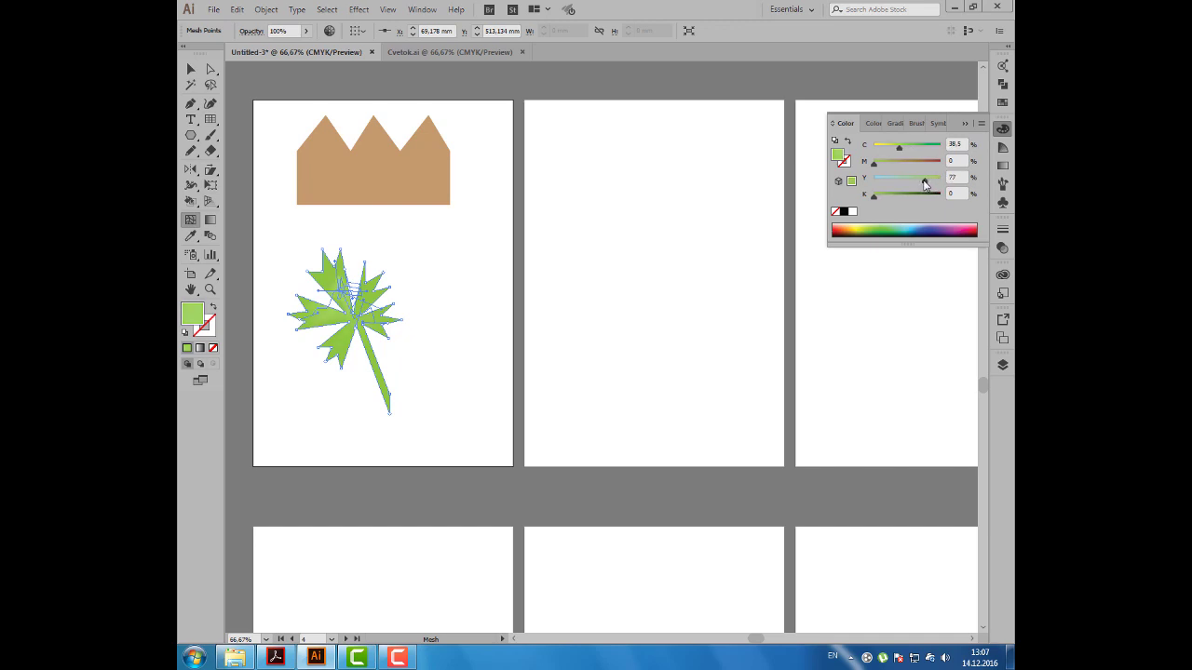
left_click(191, 69)
left_click(338, 124)
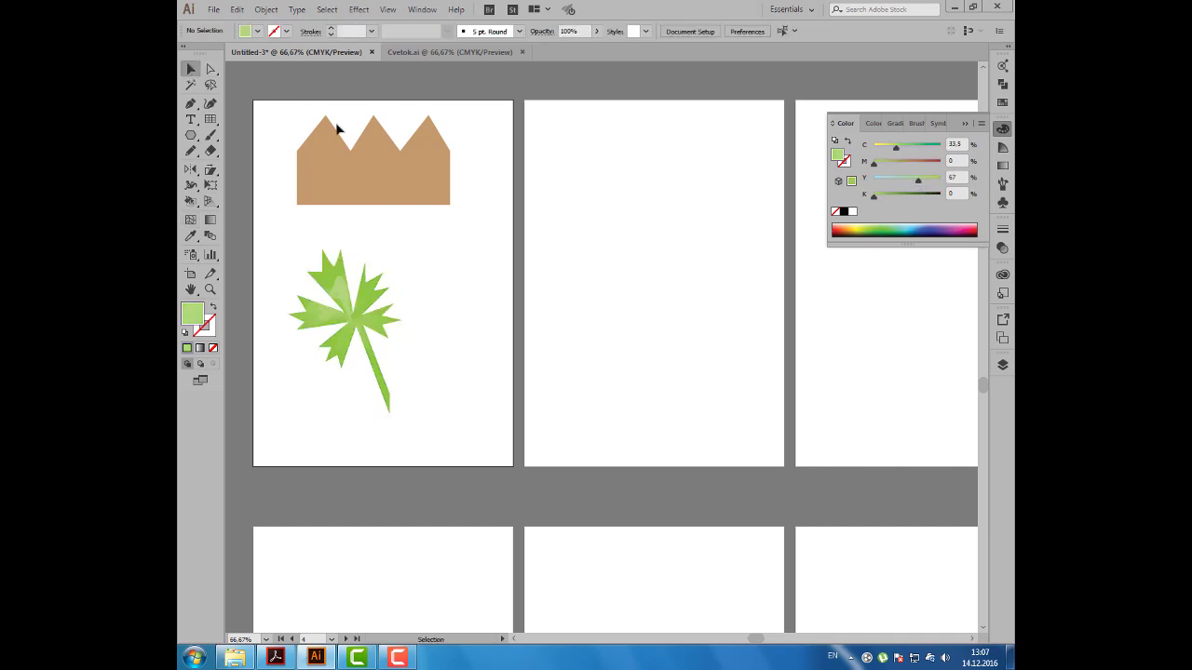
left_click(965, 123)
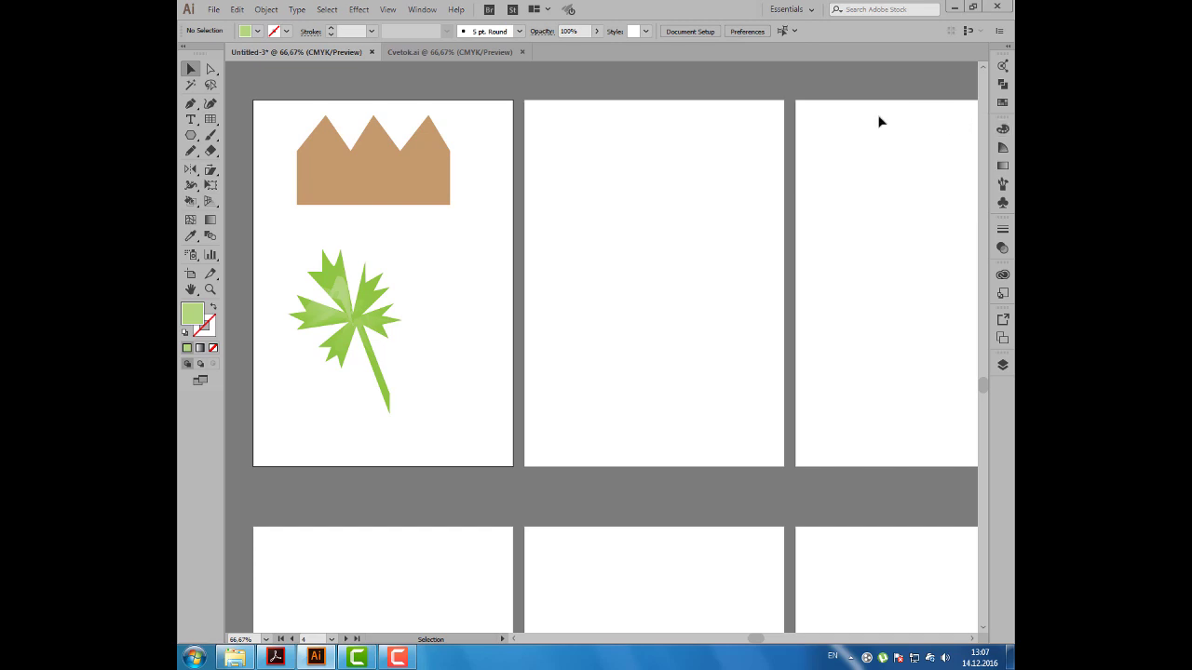
Set the drawing colours to no fill with a cyan-blue stroke
left_click(415, 181)
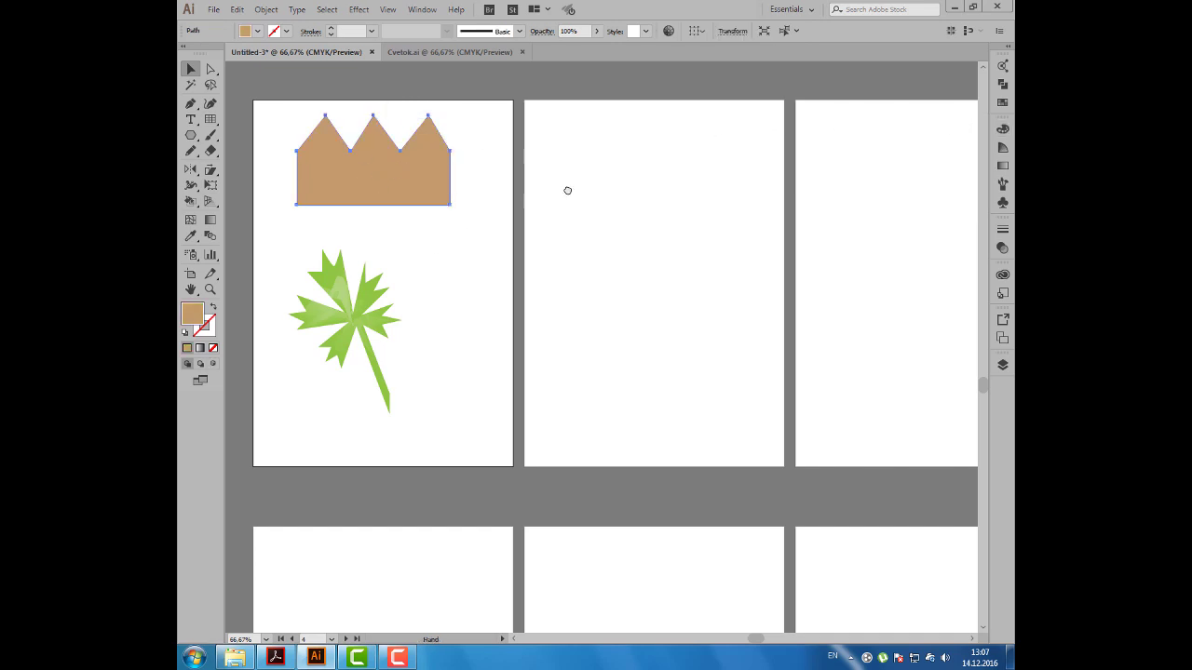
left_click(506, 189)
left_click(191, 103)
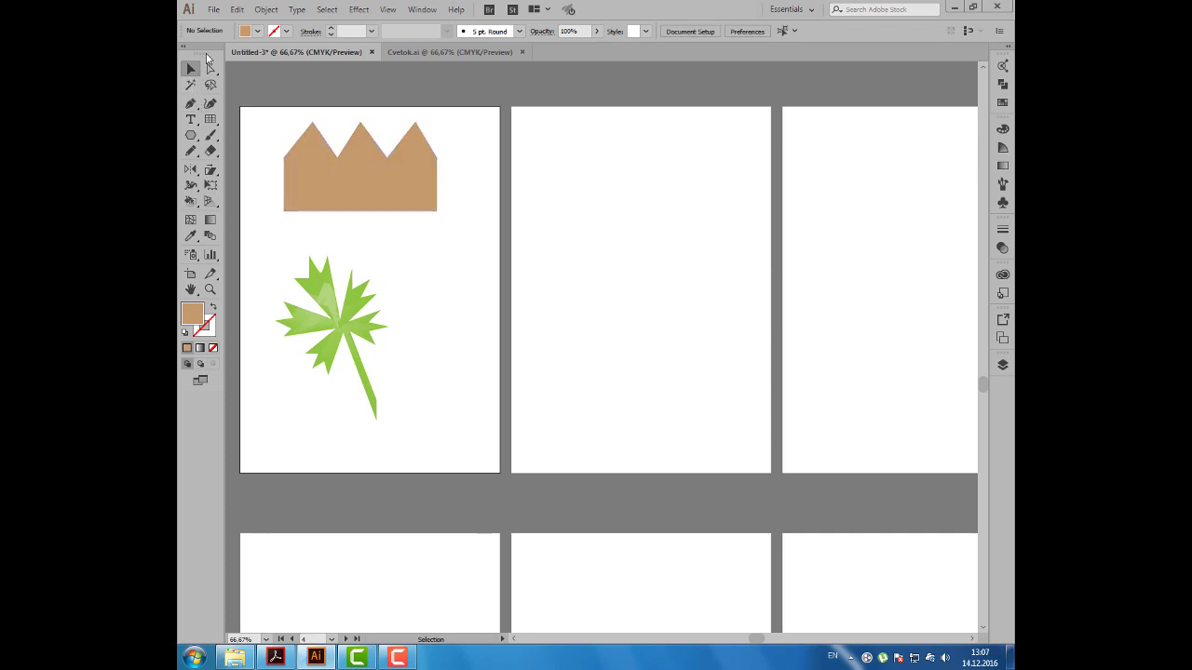
key("shift+x")
left_click(286, 31)
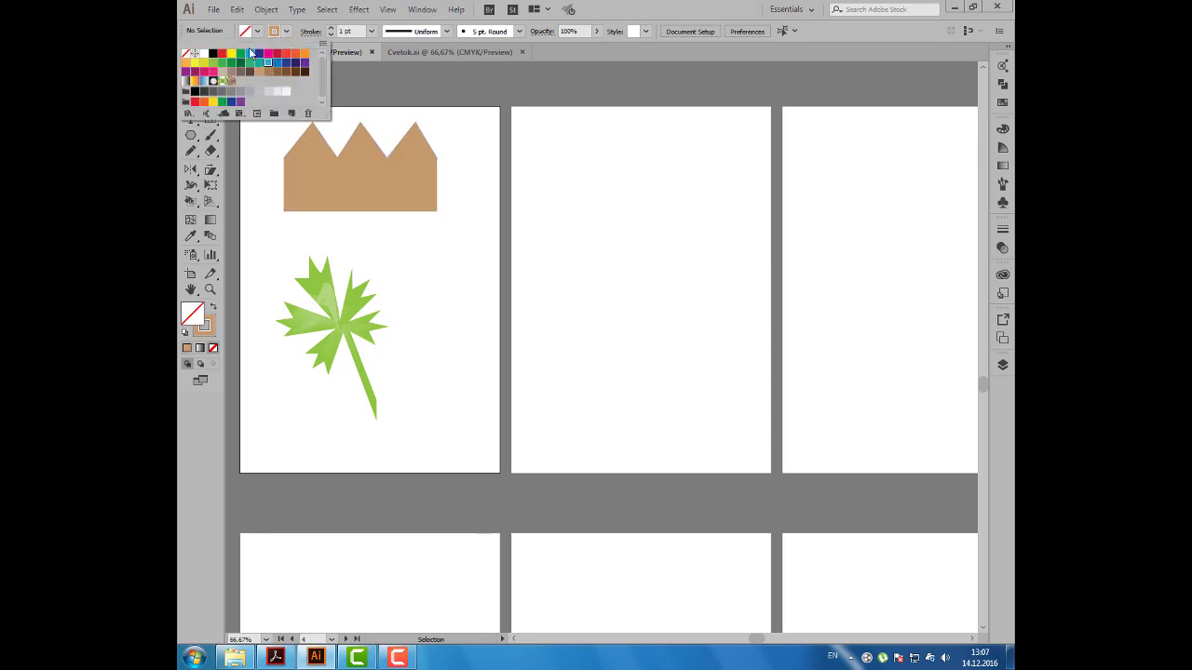
left_click(252, 53)
left_click(191, 104)
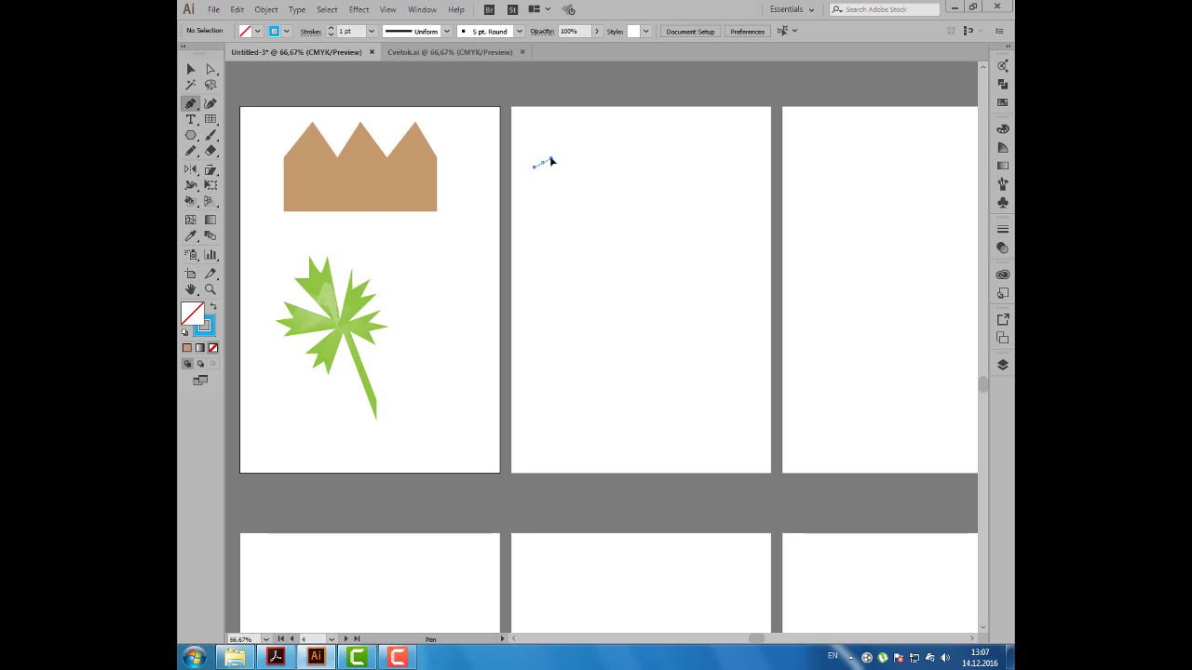
Draw a closed wavy banner outline with curved Pen points on the second artboard
left_click_drag(551, 162, 567, 146)
left_click_drag(610, 129, 640, 147)
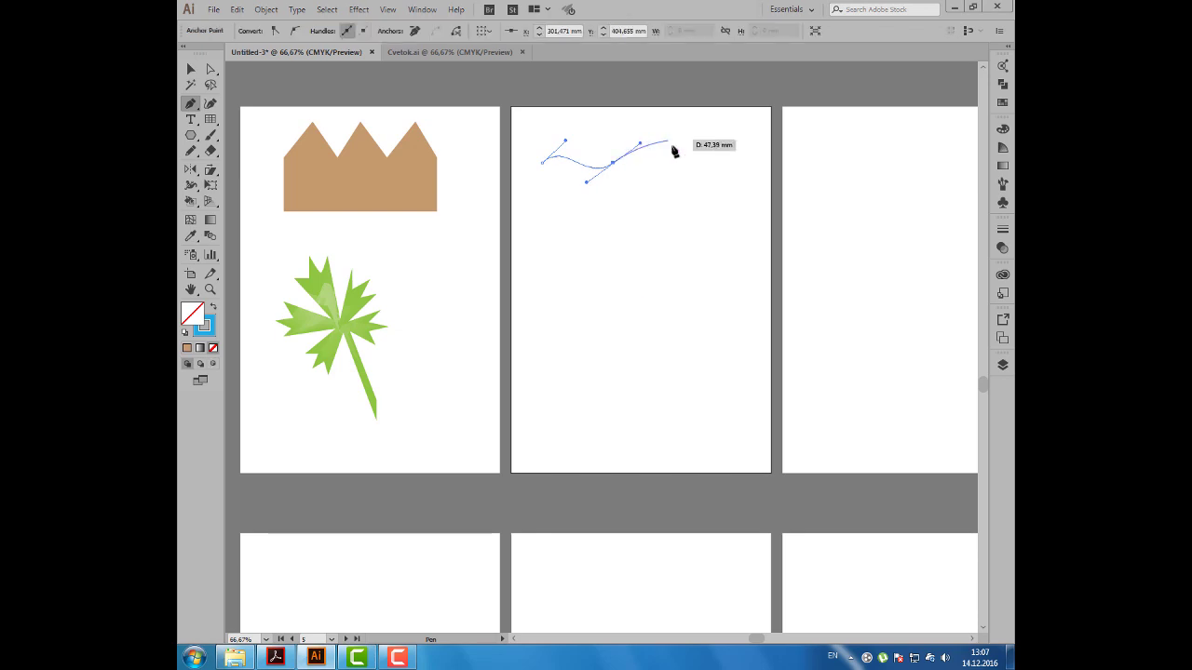
left_click_drag(676, 169, 706, 151)
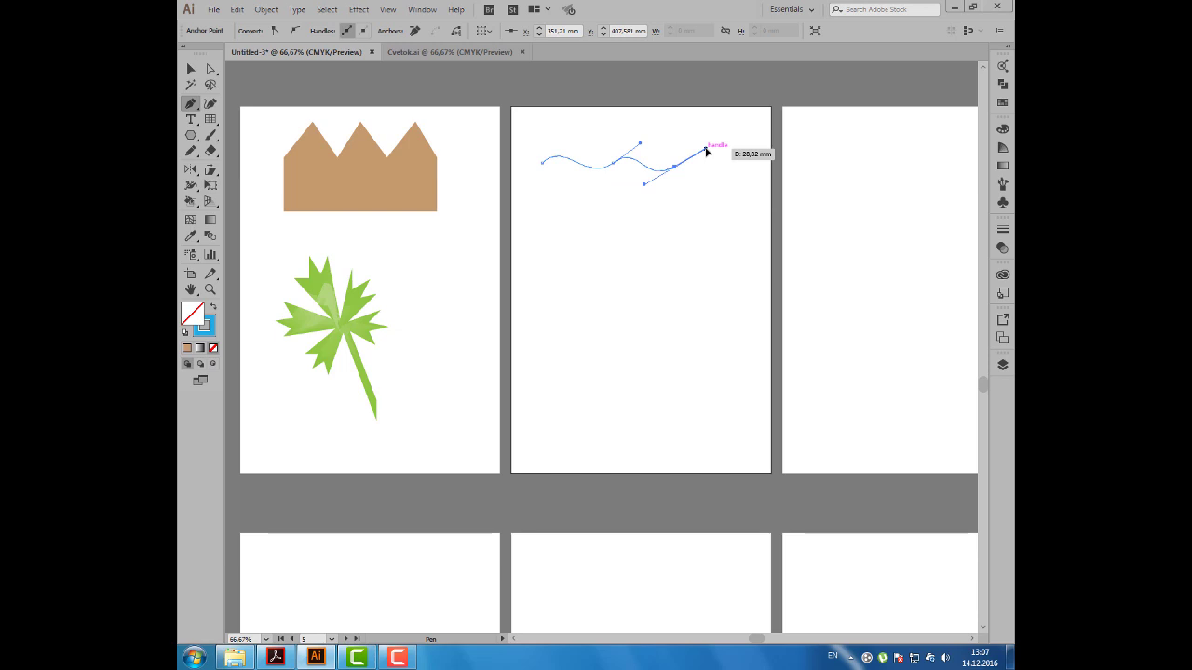
left_click_drag(734, 174, 757, 160)
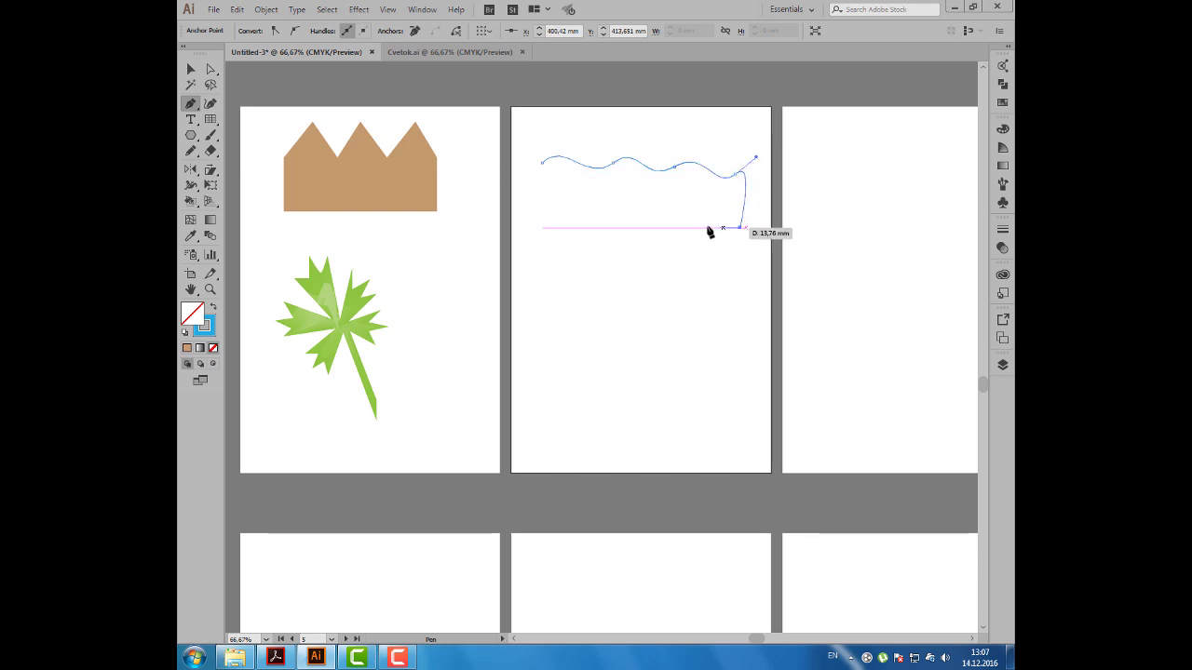
mouse_move(684, 224)
left_mouse_down()
mouse_move(655, 242)
mouse_move(528, 234)
left_mouse_up()
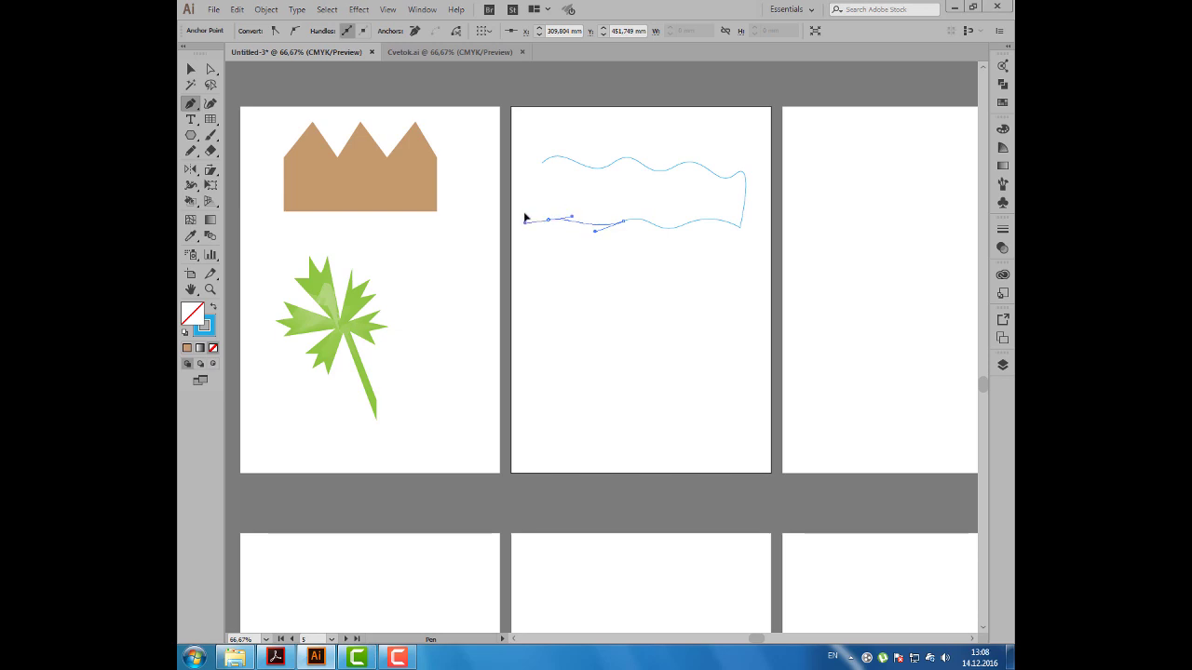
left_click_drag(527, 233, 529, 230)
left_click_drag(543, 162, 586, 182)
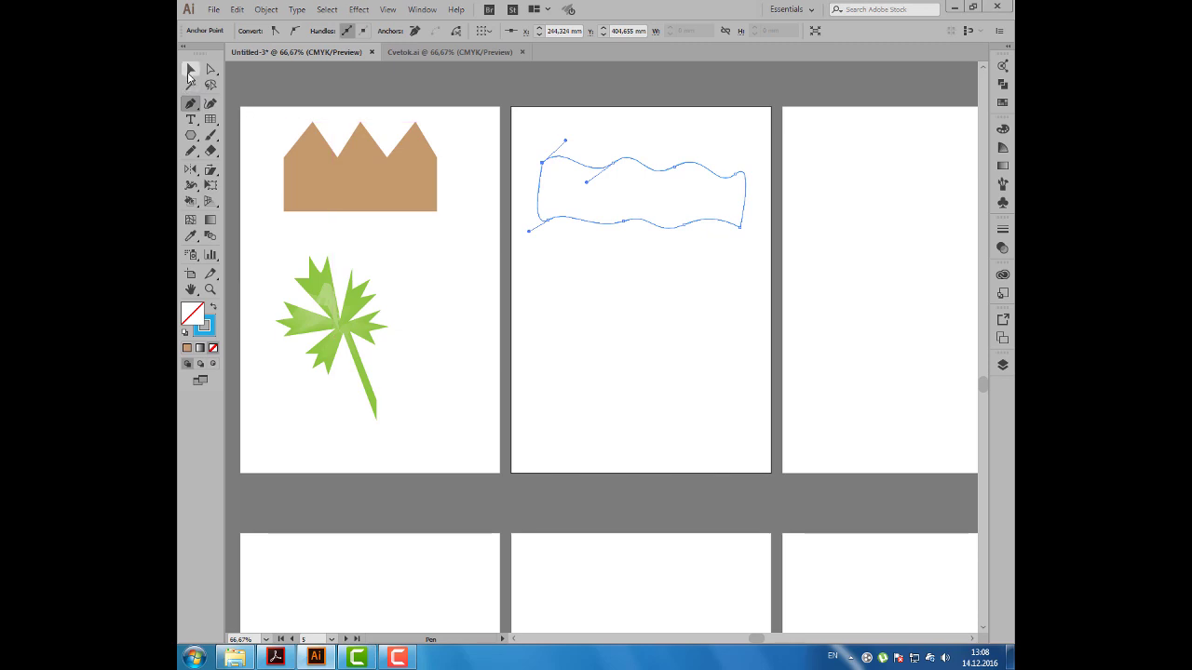
Move the wavy shape higher, swap fill and stroke to make it solid cyan-blue, and reopen the Pen PDF
left_click(191, 69)
key("shift+x")
left_click_drag(623, 201, 622, 168)
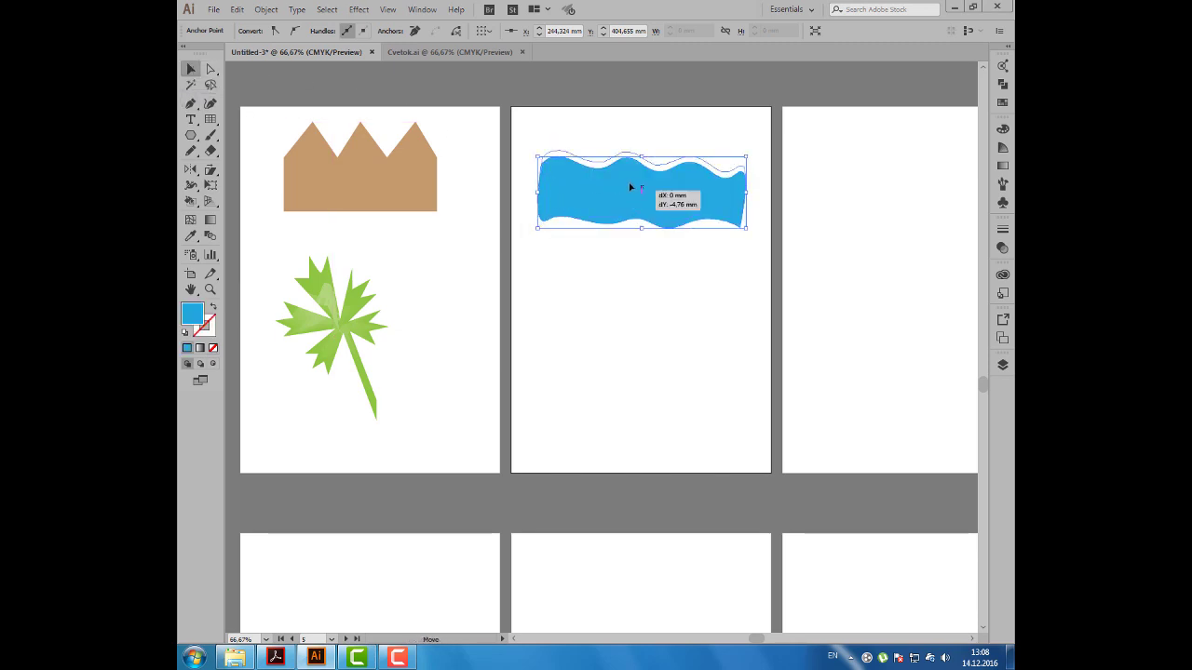
left_click(620, 217)
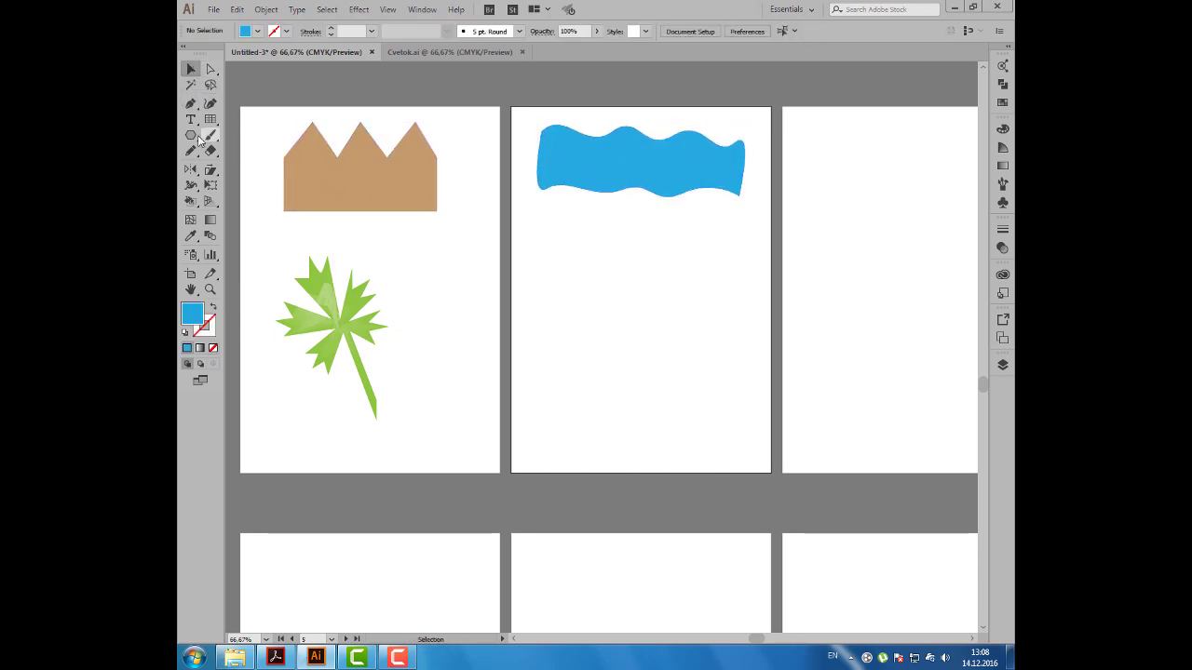
left_click(189, 108)
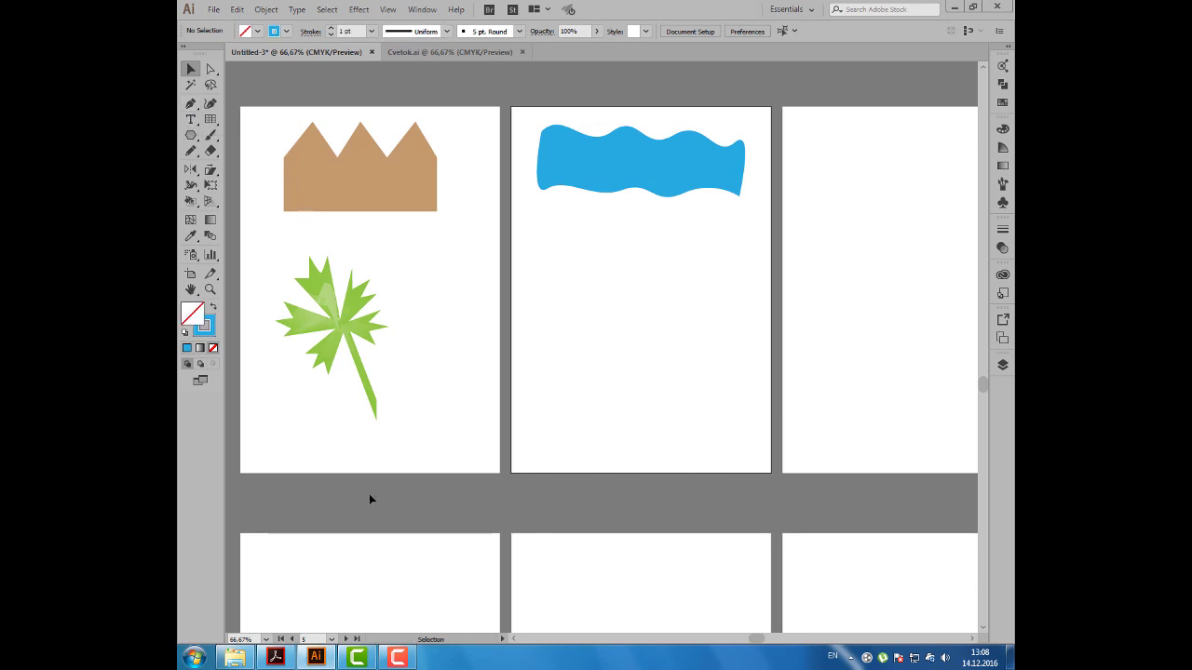
left_click(276, 658)
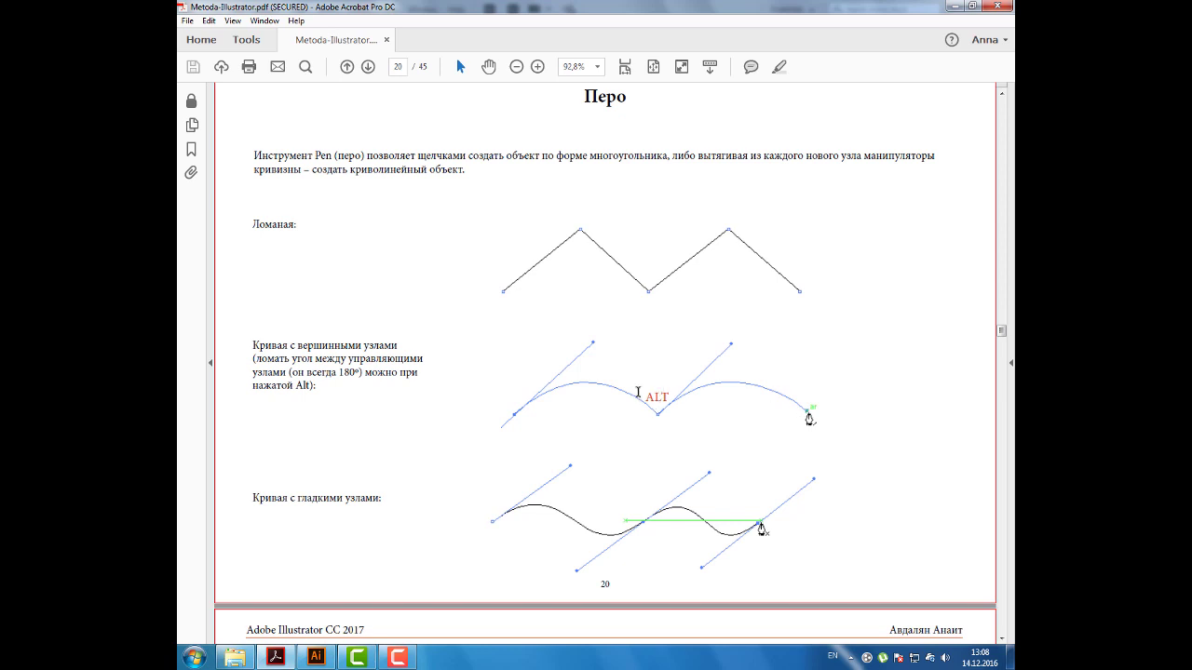
Leave the Acrobat Pen-curves tutorial and bring the Illustrator document back to the front
left_click(315, 657)
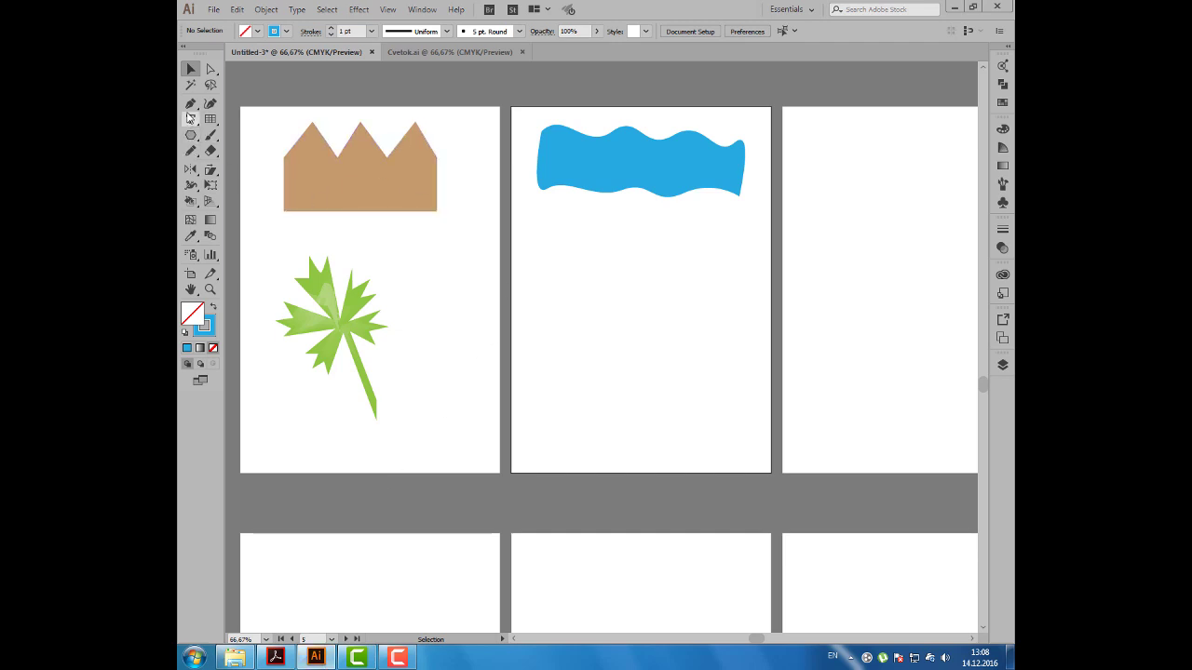
With the Pen tool and a red stroke, draw the first rounded arch below the blue banner
left_click(190, 104)
left_click(287, 32)
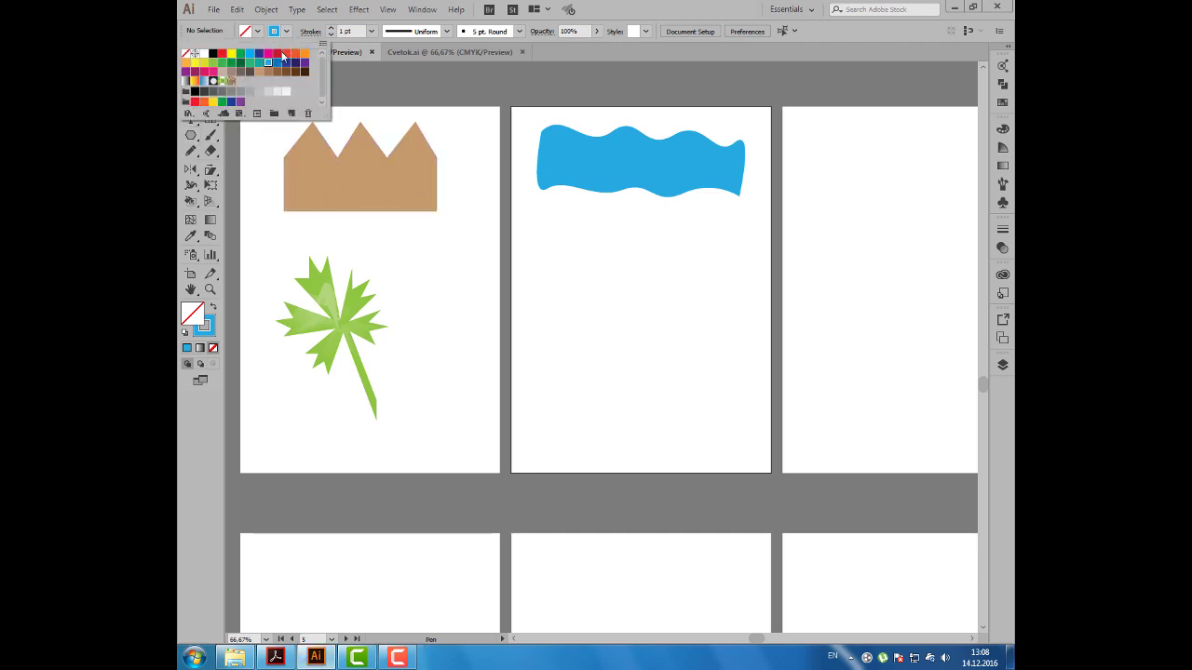
left_click(281, 56)
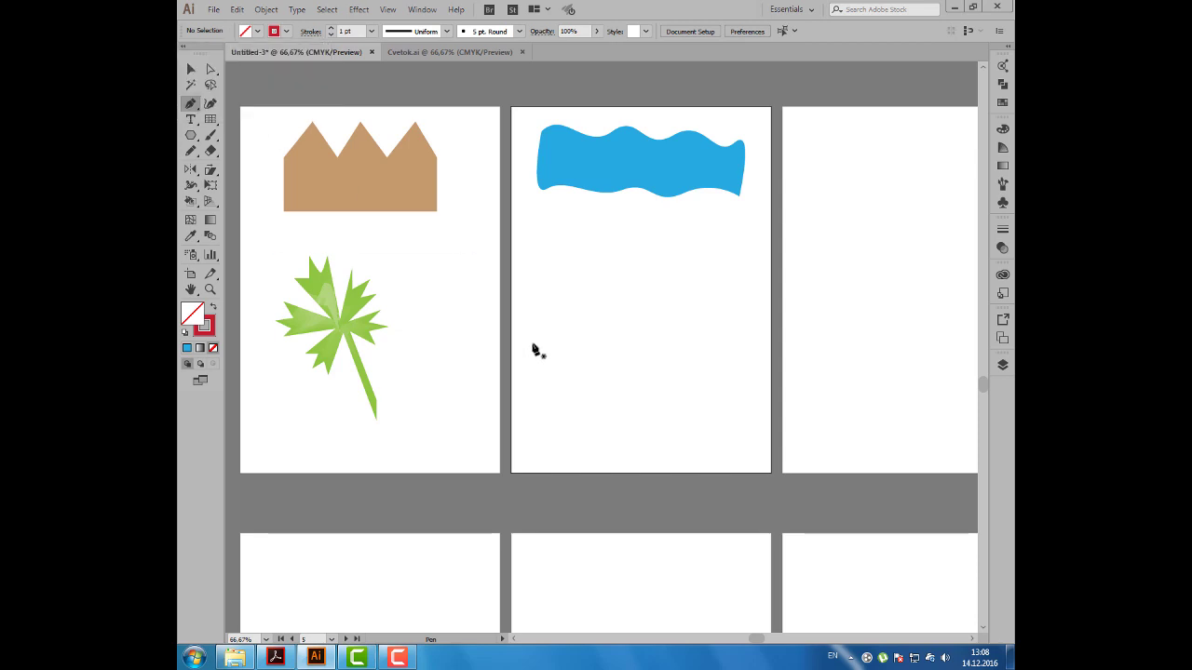
left_click_drag(538, 346, 538, 271)
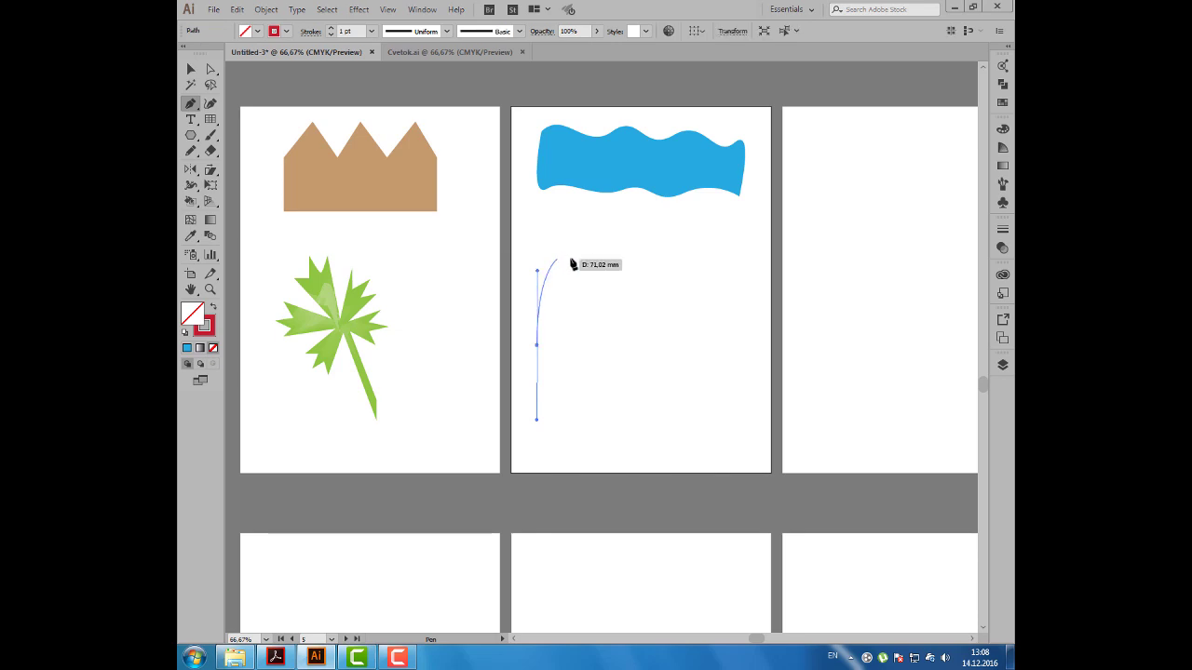
left_click_drag(615, 342, 615, 421)
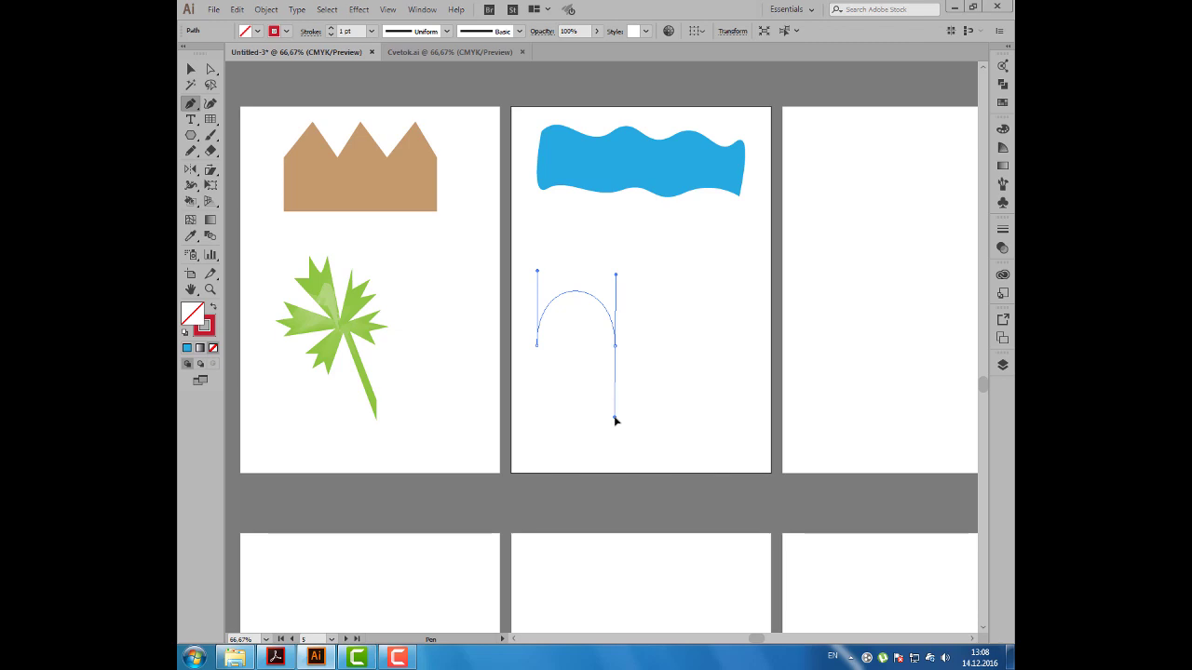
left_click_drag(615, 421, 614, 421)
Add the second and third arches with sharp corners between them, then end the open path
key("alt")
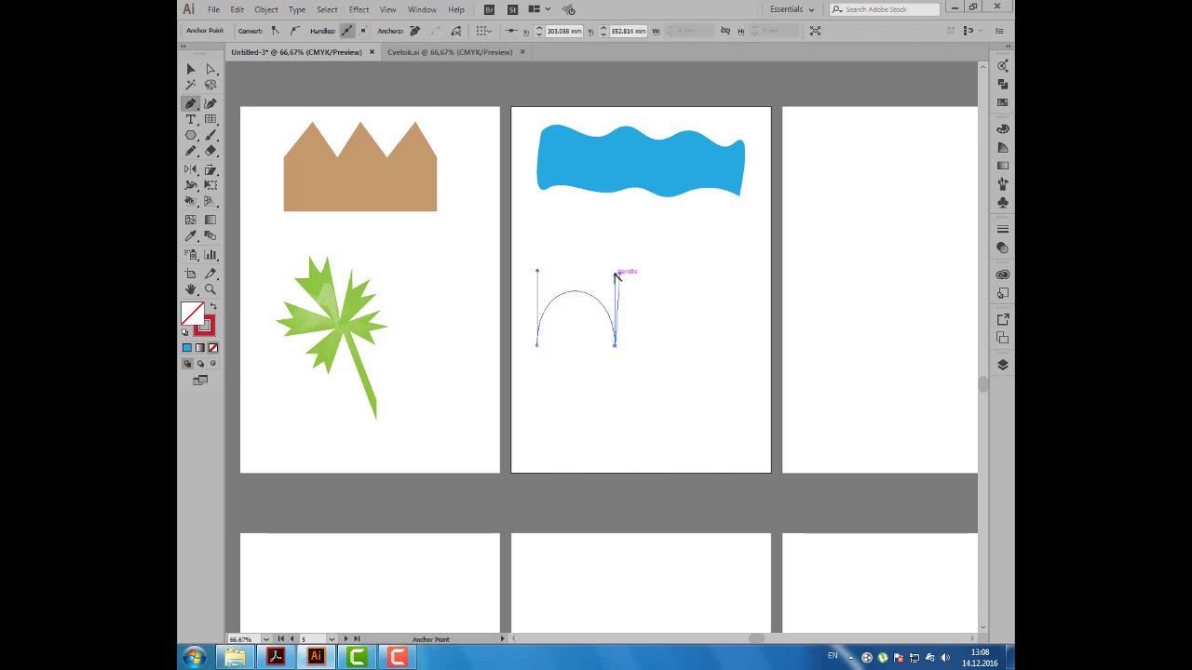
left_click_drag(615, 276, 619, 274)
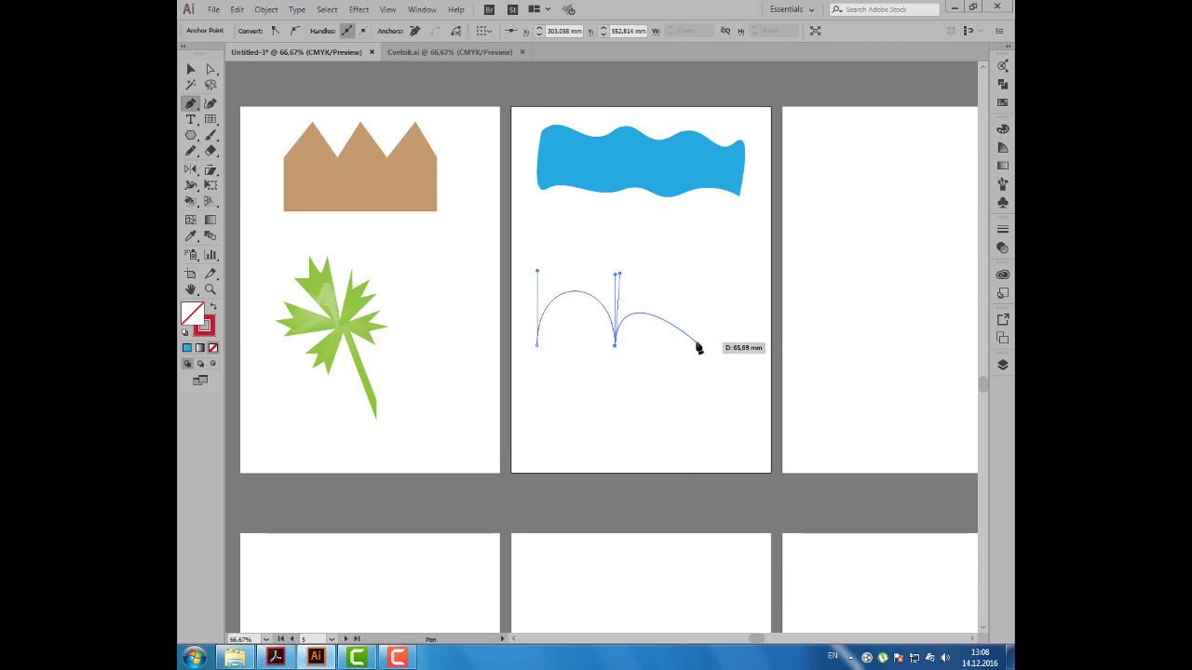
left_click_drag(691, 342, 690, 410)
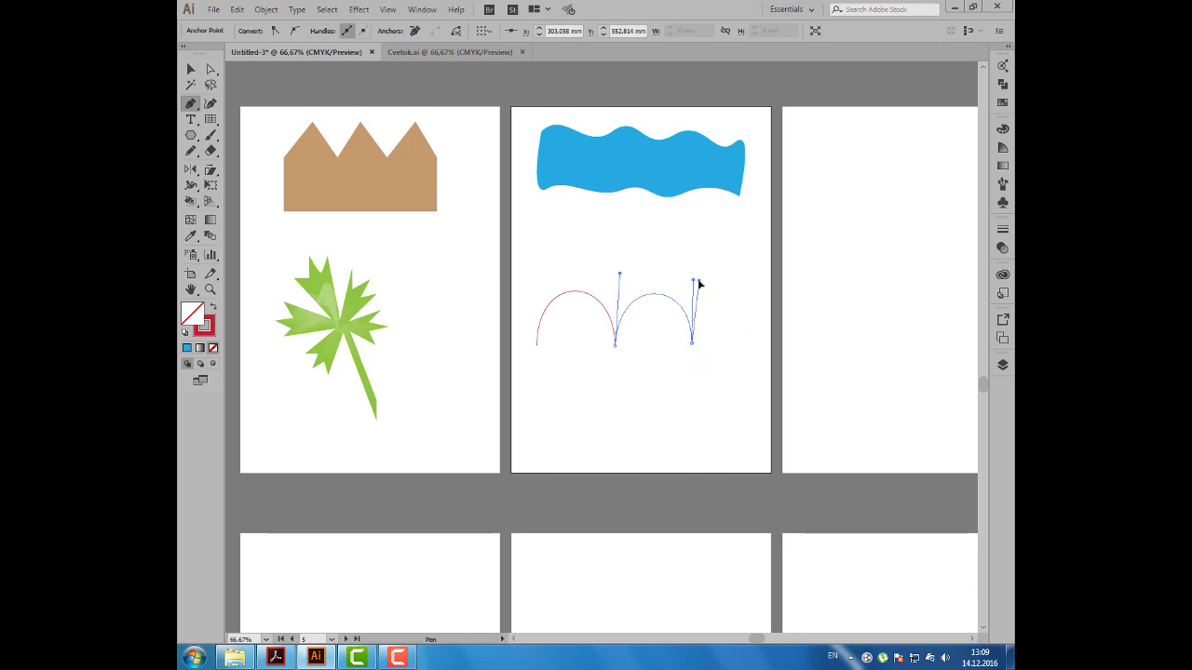
key("alt")
left_click_drag(696, 282, 699, 279)
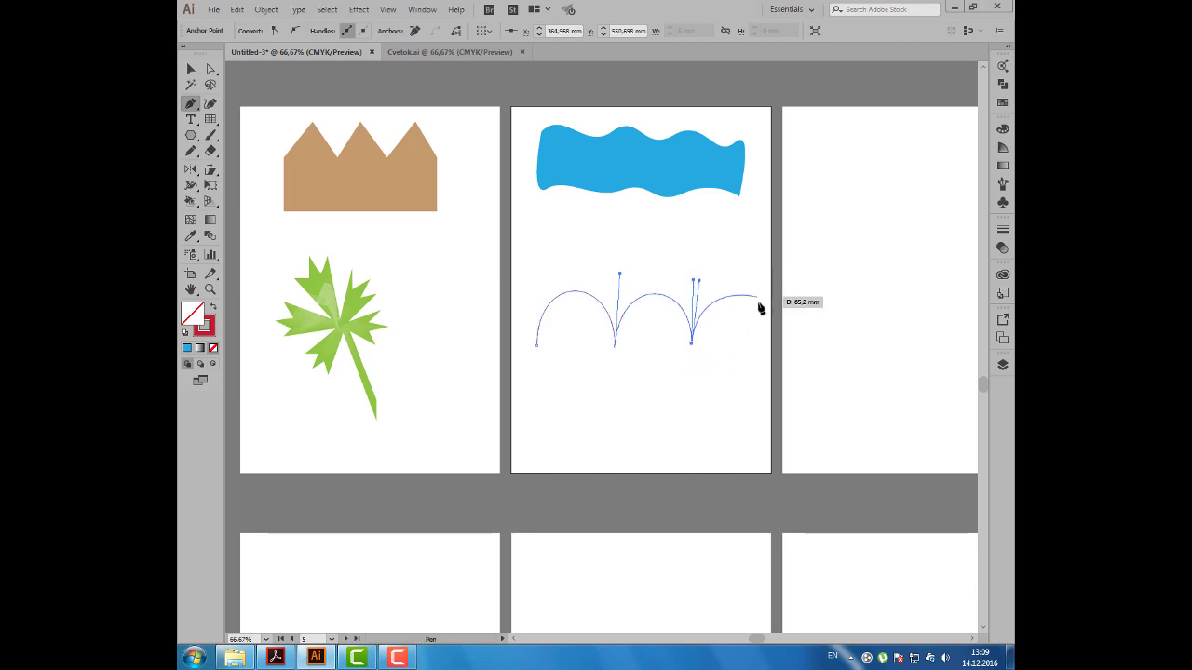
mouse_move(760, 344)
left_mouse_down()
mouse_move(763, 400)
mouse_move(731, 369)
left_mouse_up()
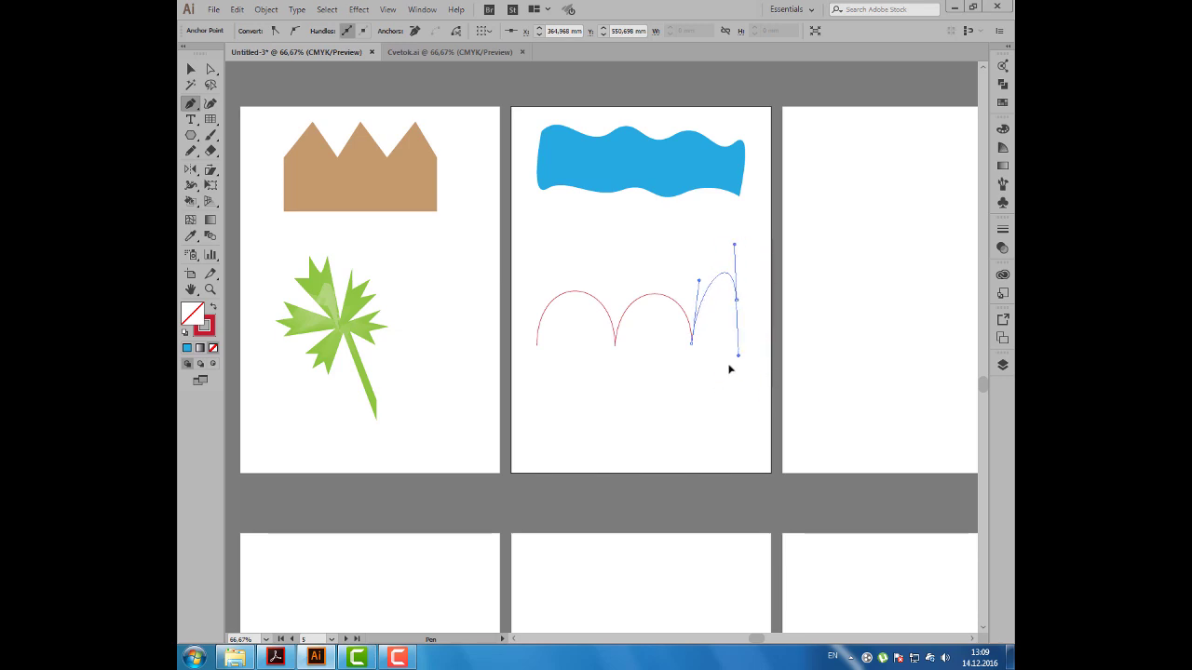
left_click_drag(730, 369, 767, 398)
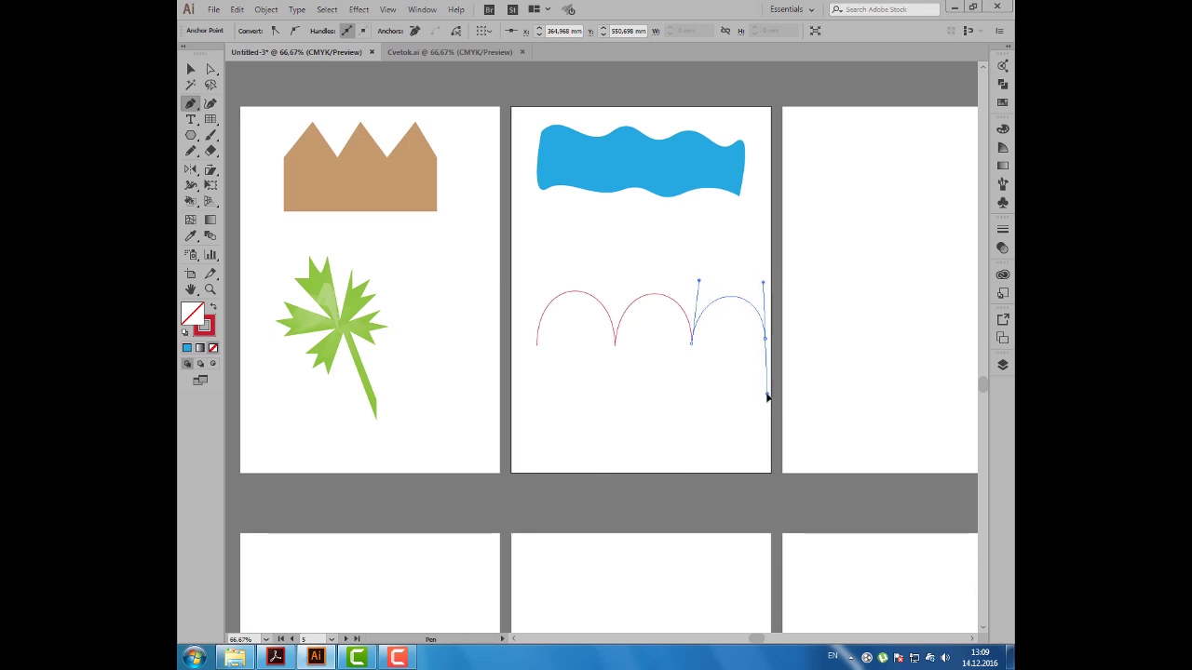
mouse_move(768, 397)
left_mouse_down()
mouse_move(706, 391)
mouse_move(696, 402)
left_mouse_up()
key("ctrl")
left_click(640, 398, "ctrl")
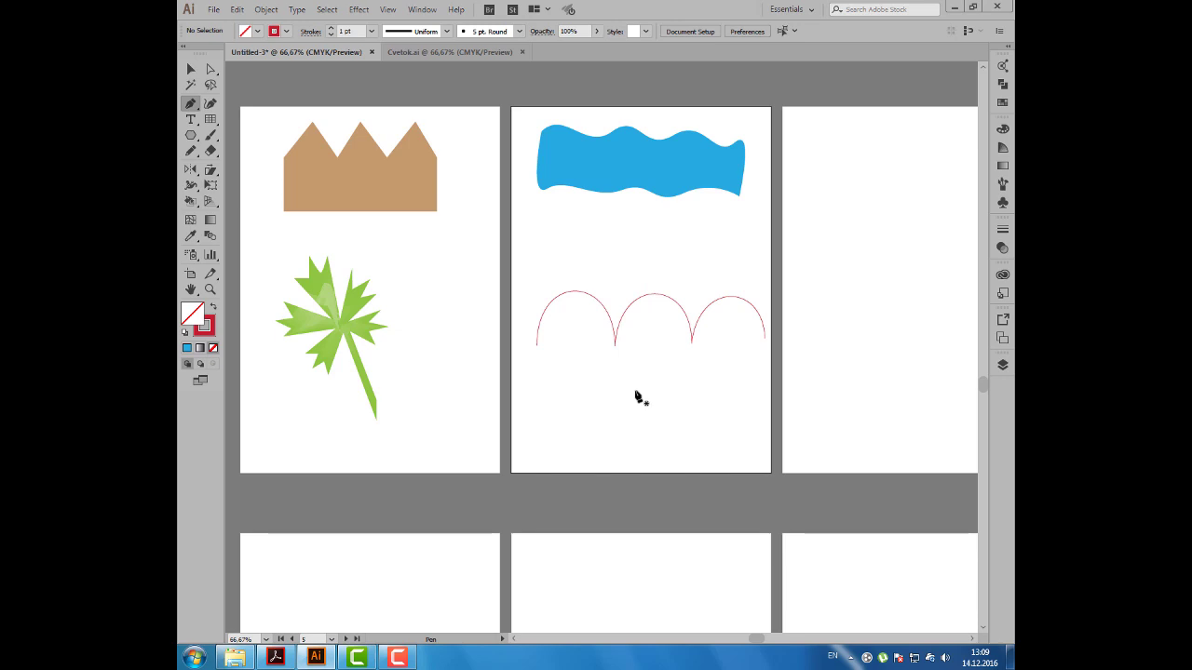
Open Ручная трасировка.ai from the Ручная трассировка folder
left_click(190, 71)
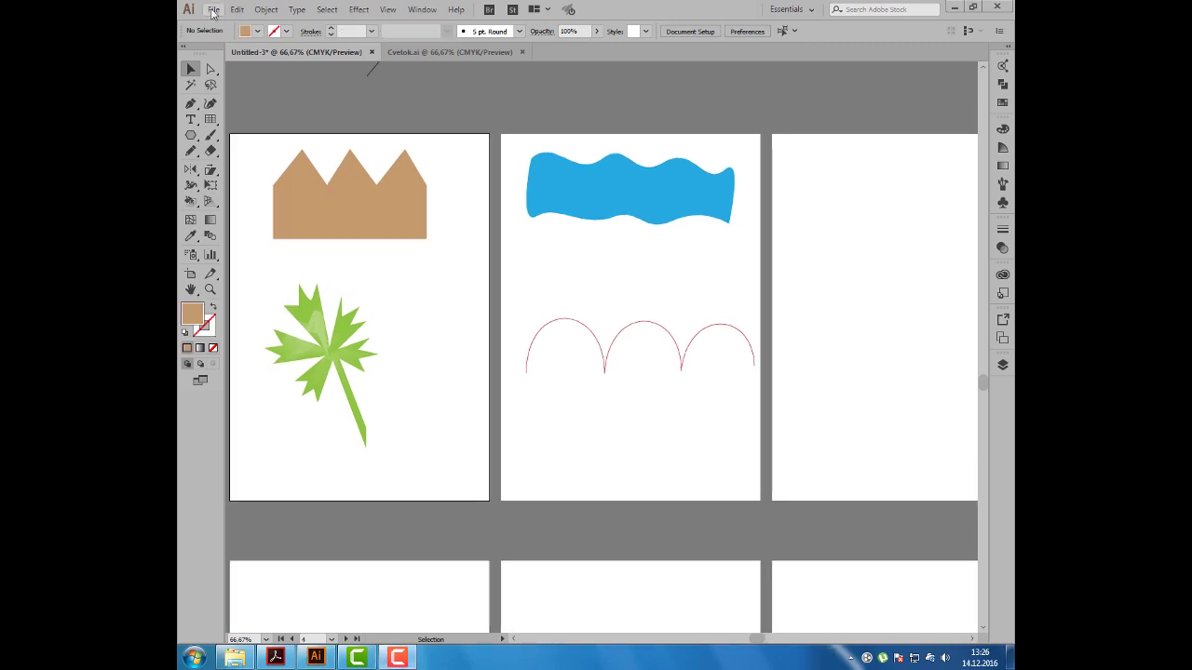
left_click(213, 10)
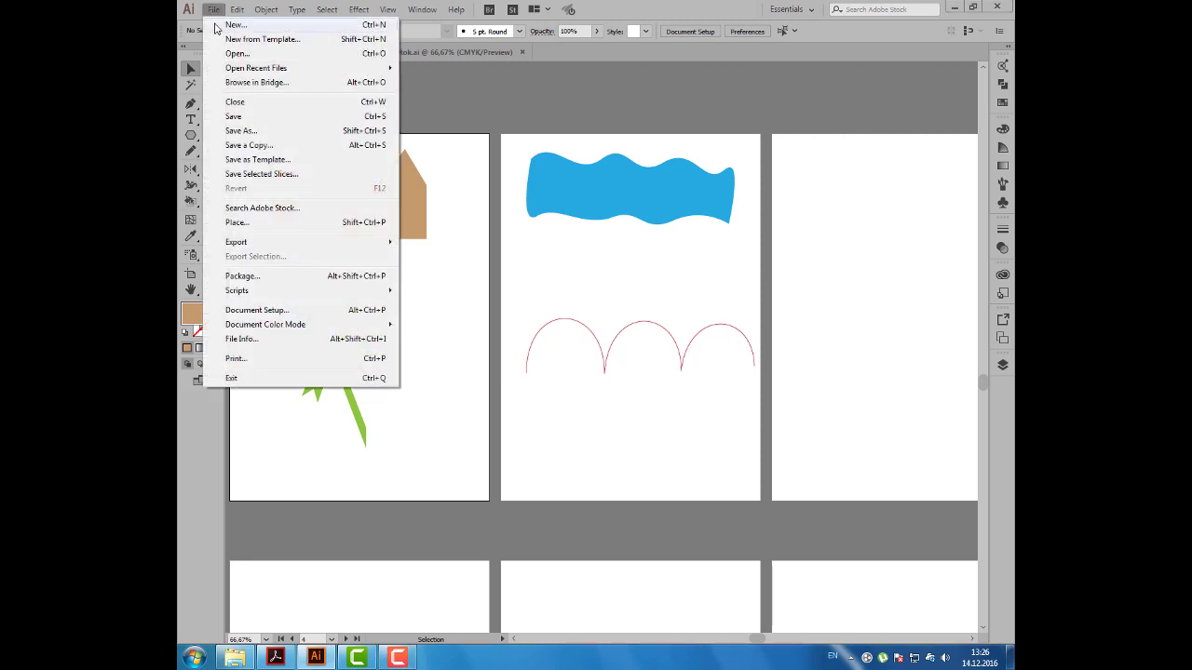
left_click(228, 54)
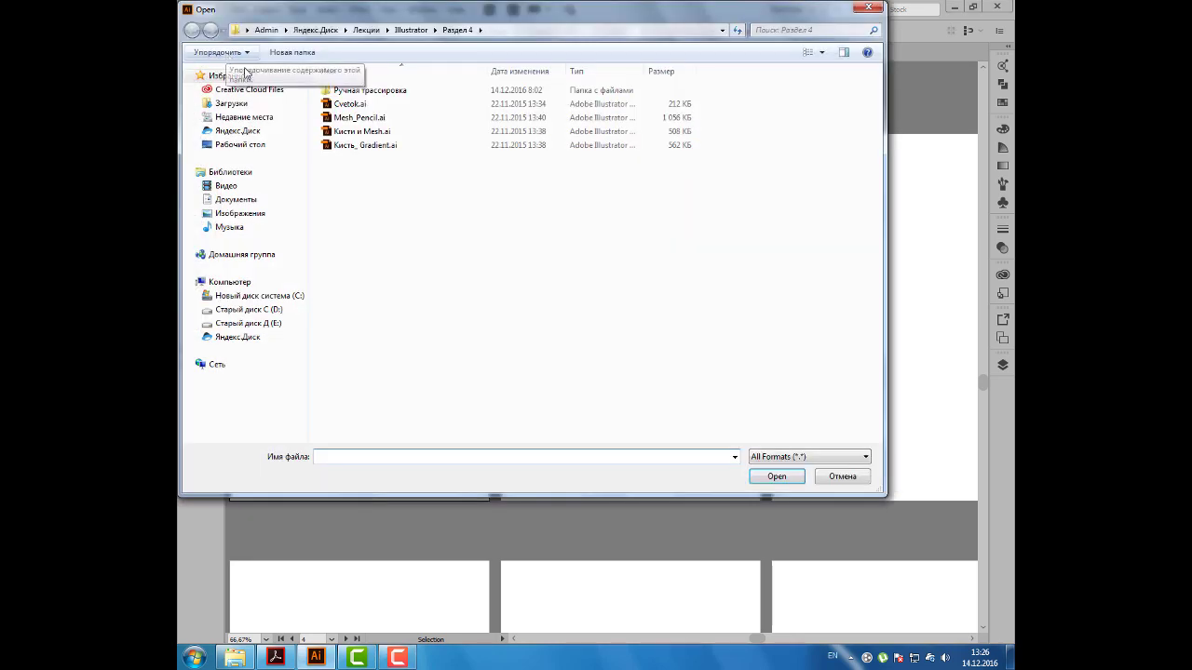
left_click(355, 92)
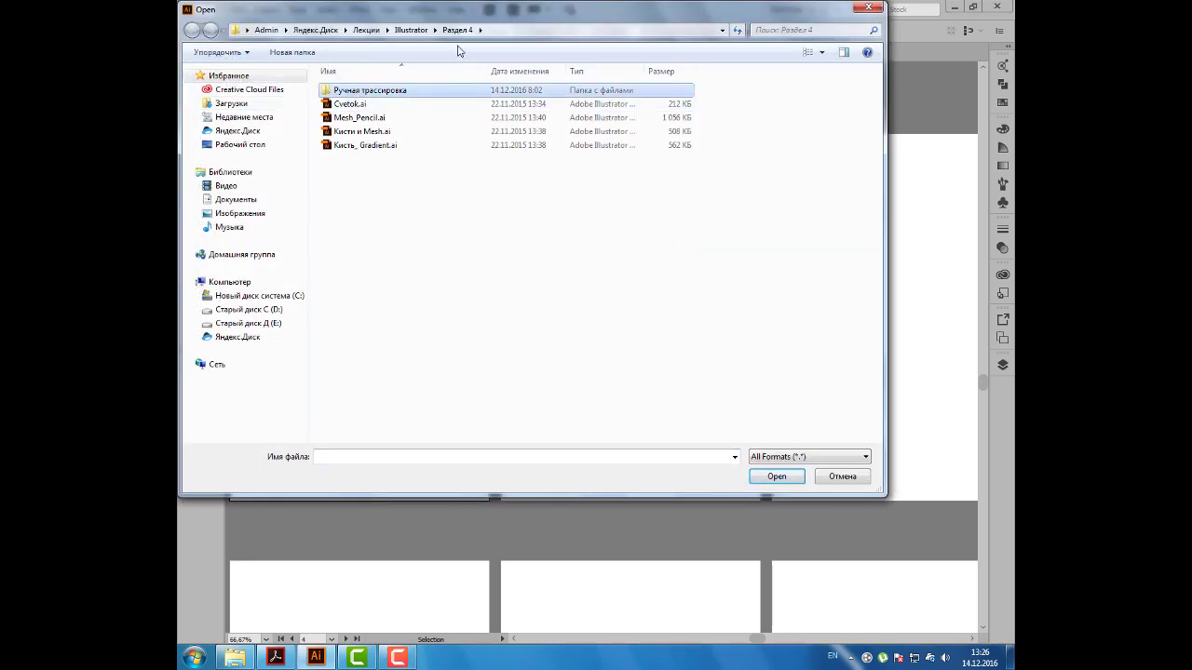
double_click(413, 91)
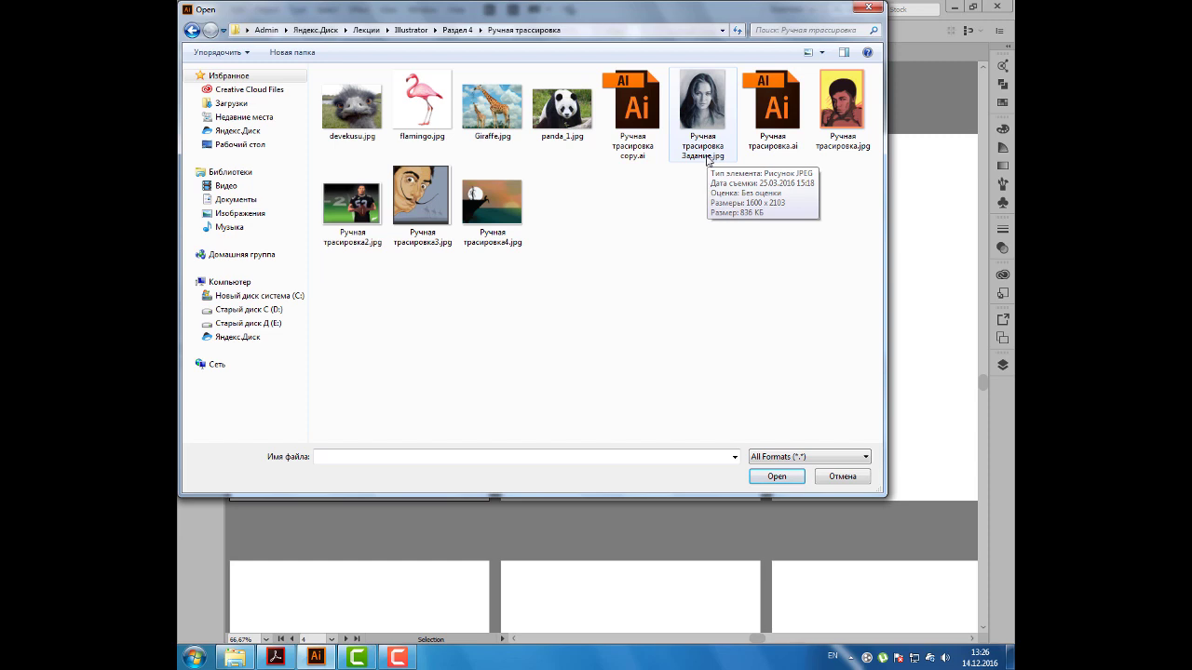
left_click(771, 121)
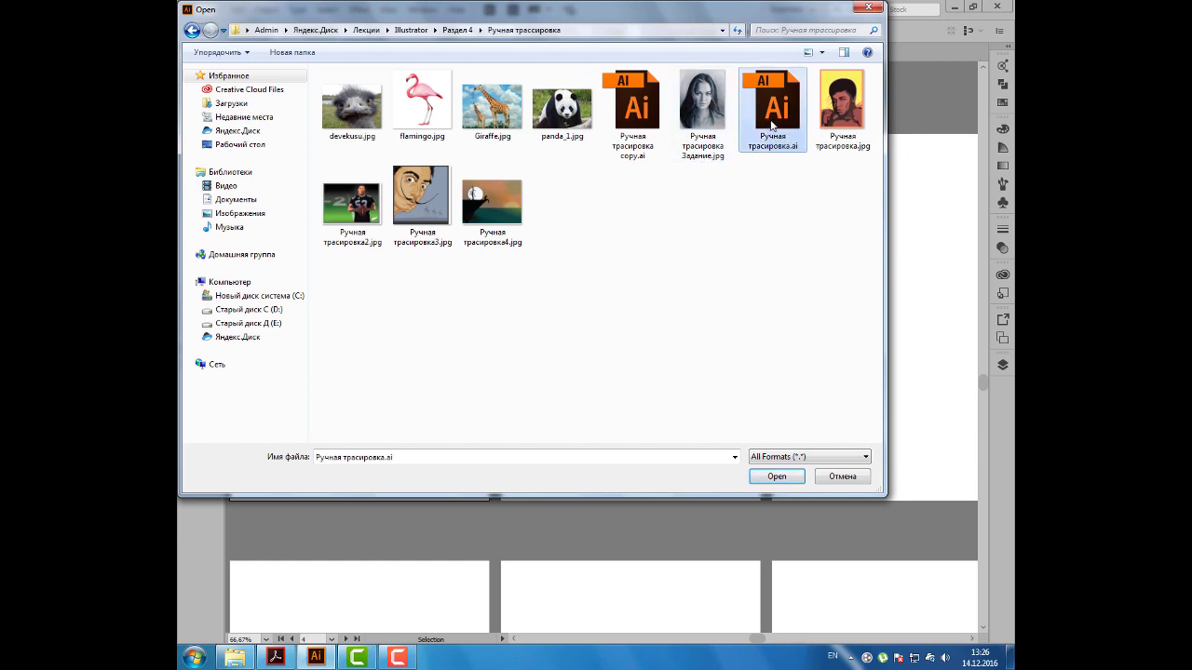
left_click(772, 477)
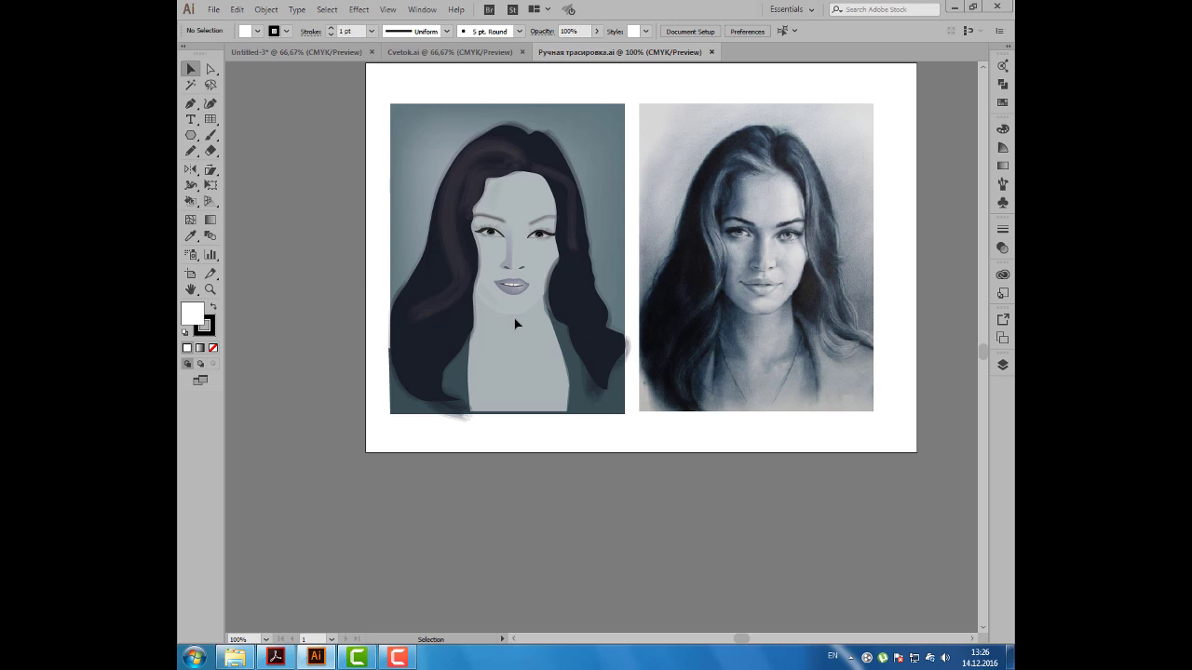
Place panda_1.jpg onto the empty right artboard of Untitled-3
left_click(306, 51)
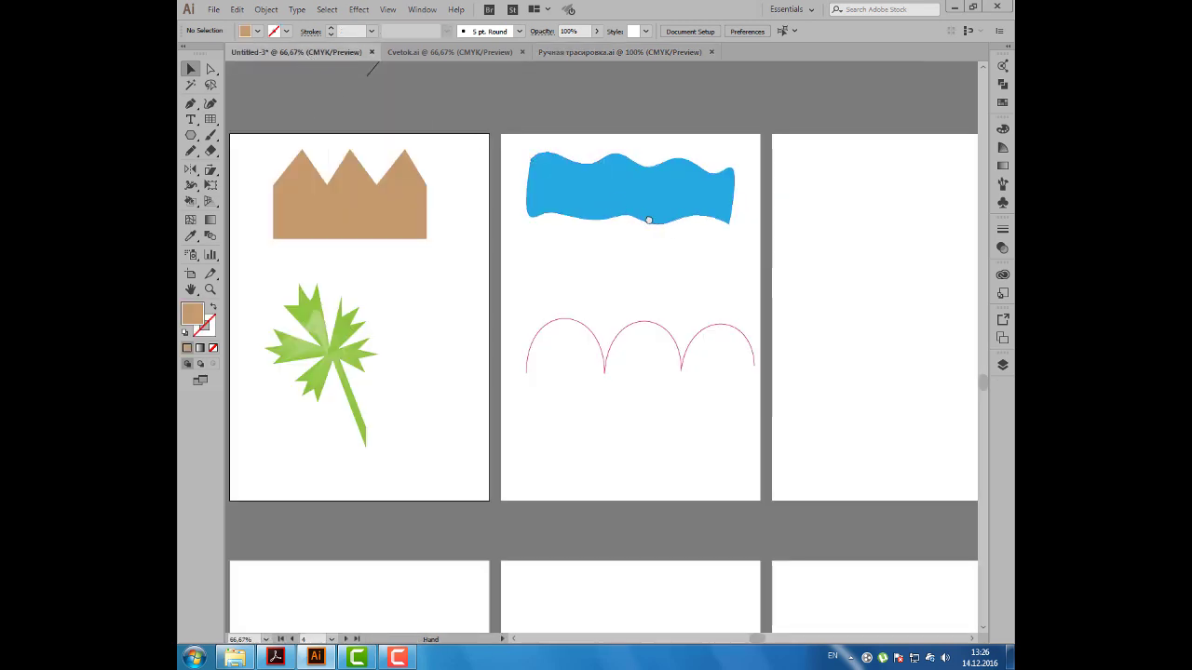
left_click_drag(649, 220, 463, 226)
left_click(213, 9)
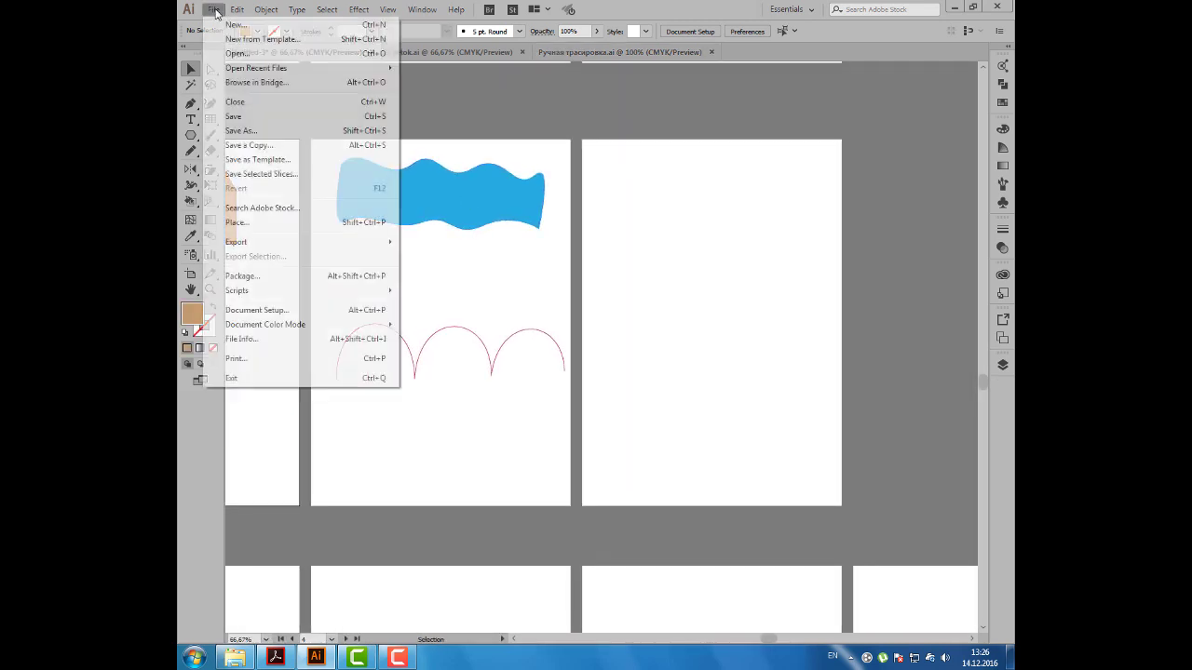
left_click(262, 222)
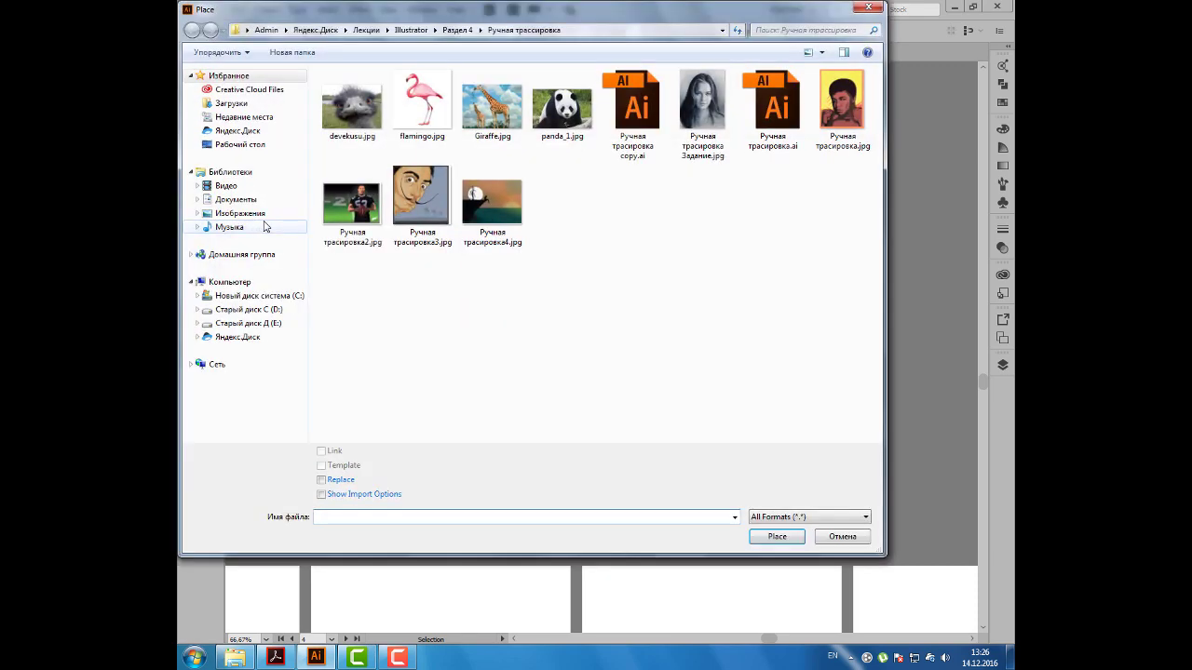
left_click(550, 110)
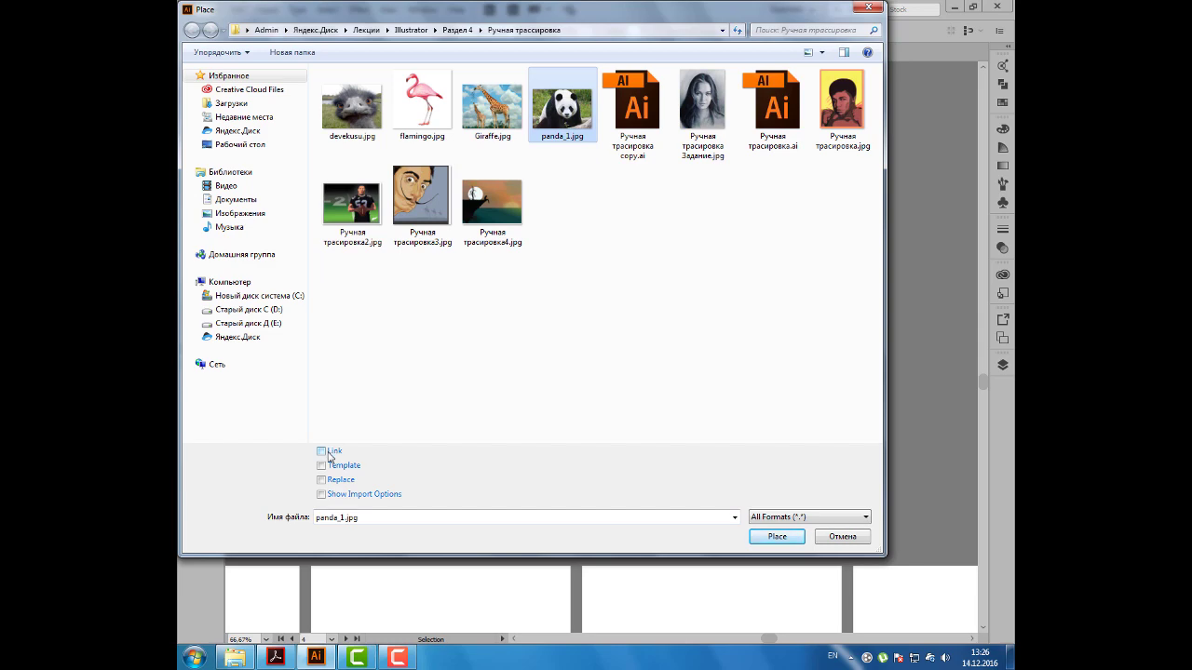
left_click(760, 540)
left_click_drag(614, 207, 788, 366)
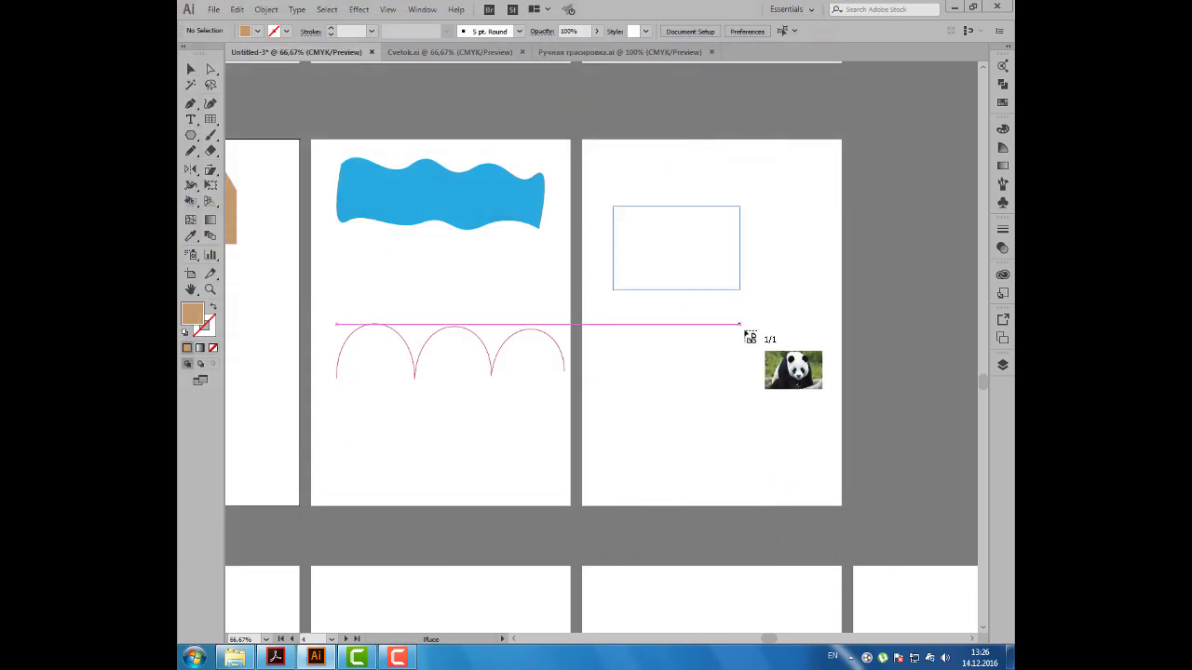
Lock Layer 1 with the panda photo and add a new Layer 2 for tracing
left_click(1003, 364)
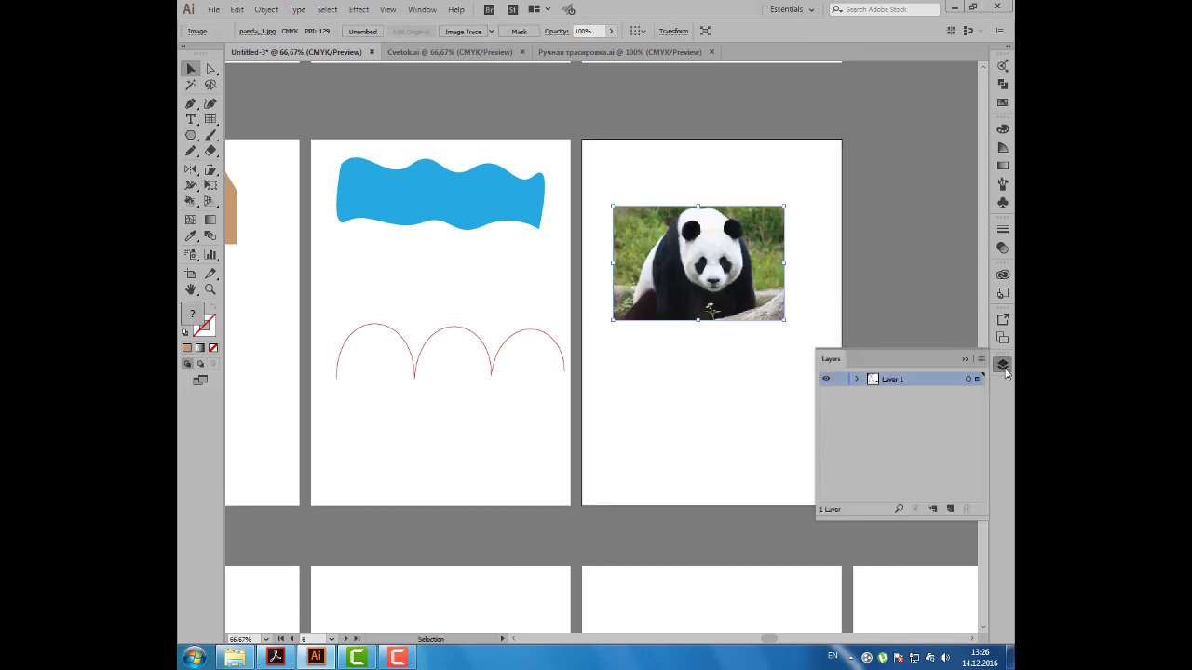
left_click(840, 380)
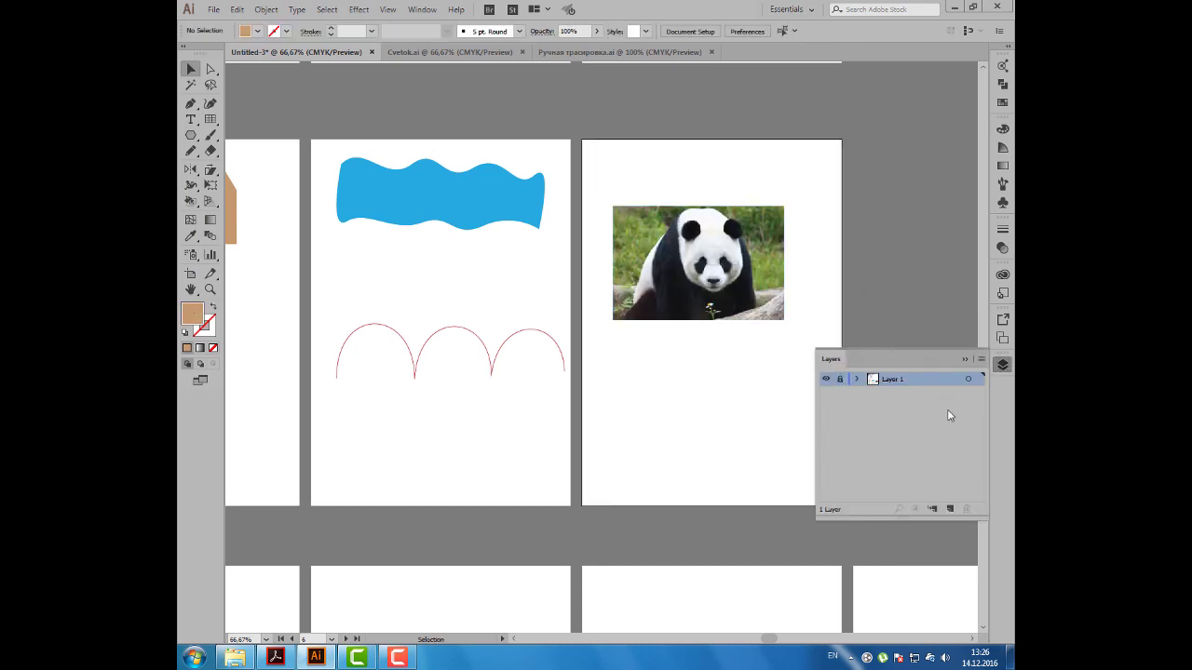
left_click(950, 508)
scroll(815, 225, "up", 1, "alt")
scroll(820, 227, "up", 1, "alt")
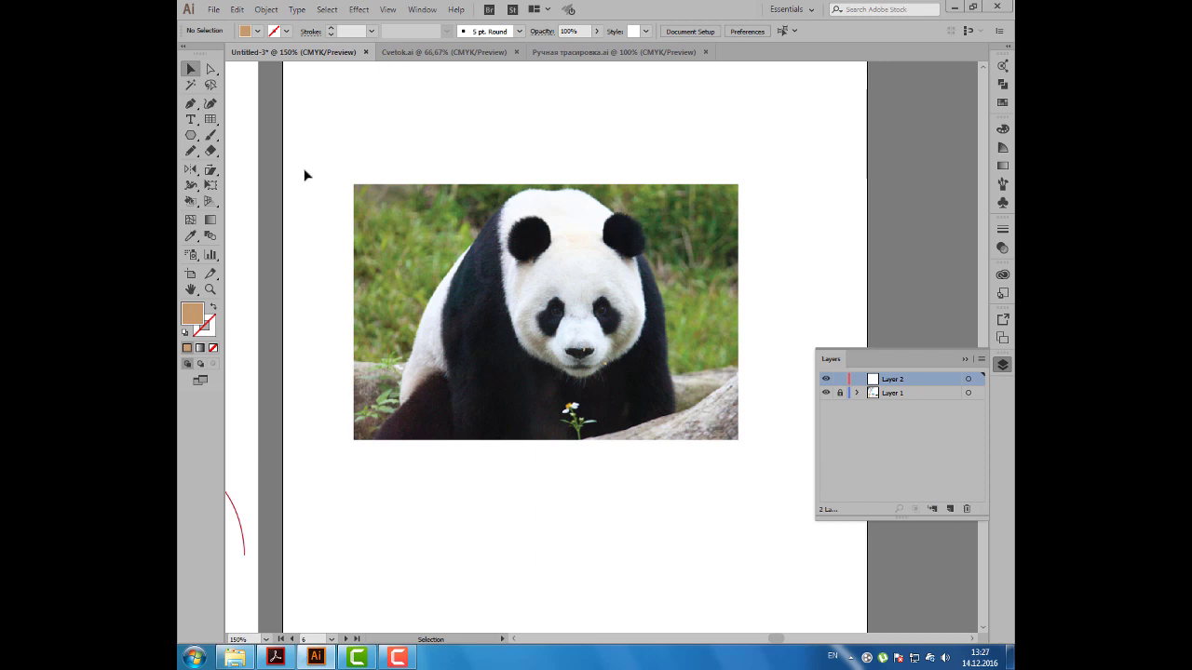
left_click(191, 104)
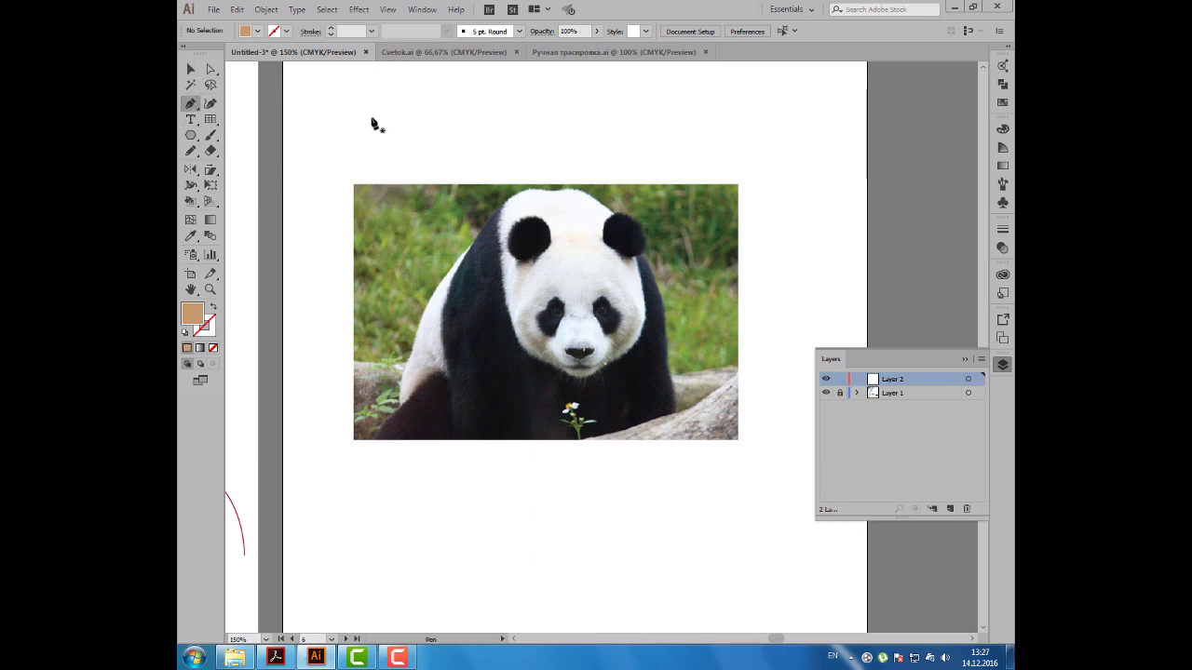
Trace the outline of the panda's head as a closed Pen path
key("shift+x")
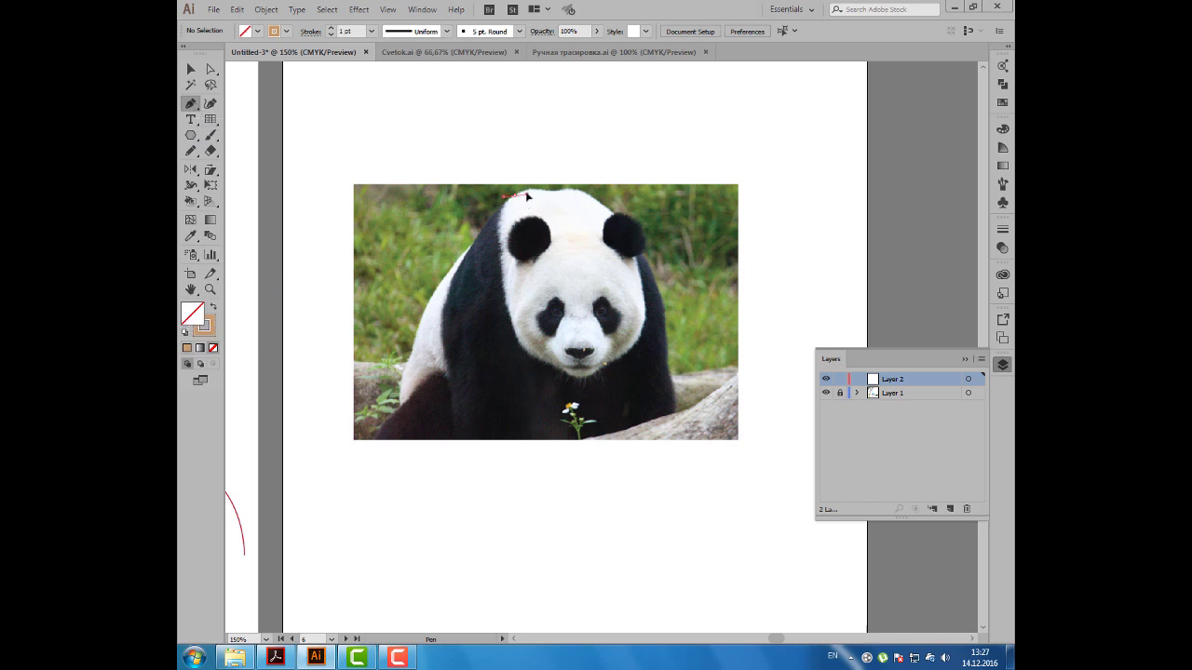
mouse_move(526, 196)
left_mouse_down()
mouse_move(572, 193)
mouse_move(606, 210)
left_mouse_up()
mouse_move(603, 209)
left_mouse_down()
mouse_move(618, 216)
mouse_move(612, 250)
mouse_move(641, 275)
left_mouse_up()
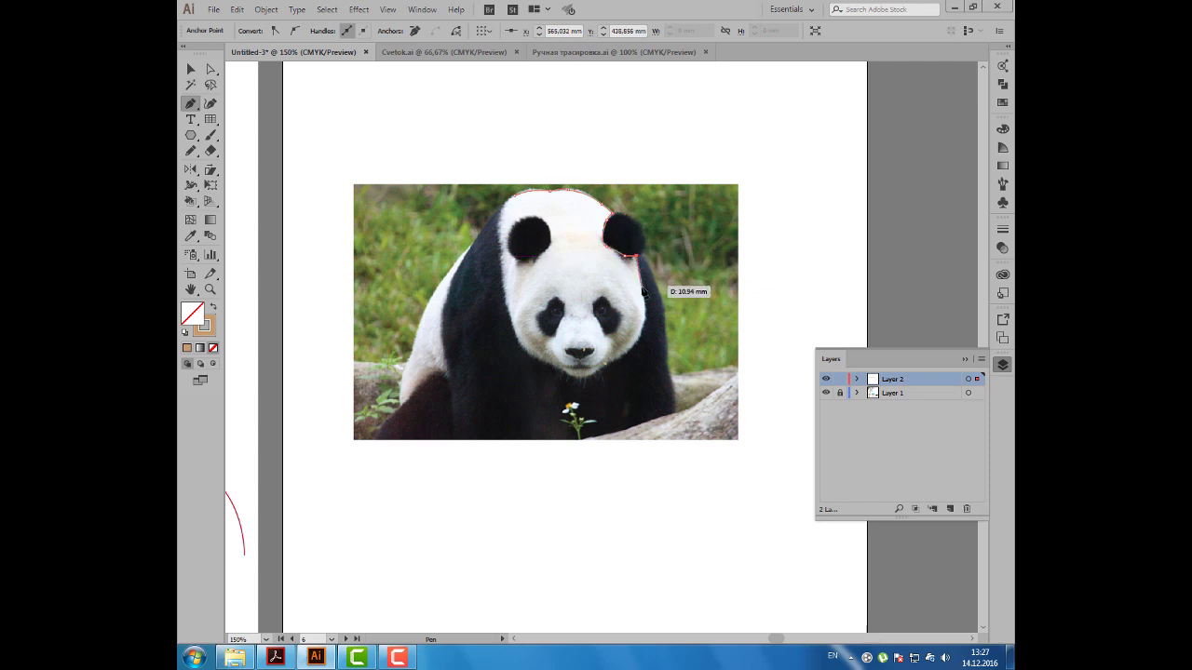
mouse_move(641, 276)
left_mouse_down()
mouse_move(644, 343)
mouse_move(578, 379)
left_mouse_up()
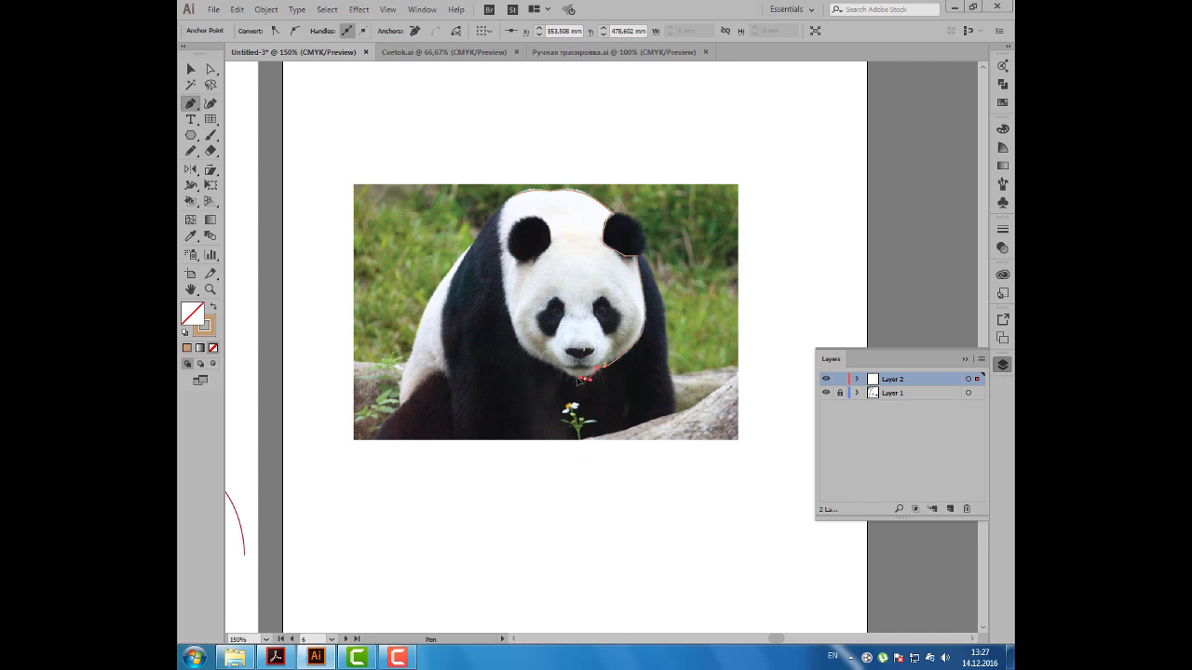
mouse_move(564, 379)
left_mouse_down()
mouse_move(521, 347)
mouse_move(509, 291)
mouse_move(502, 228)
mouse_move(522, 196)
left_mouse_up()
Fill the face shape white with no stroke and float the Layers panel
left_click(191, 69)
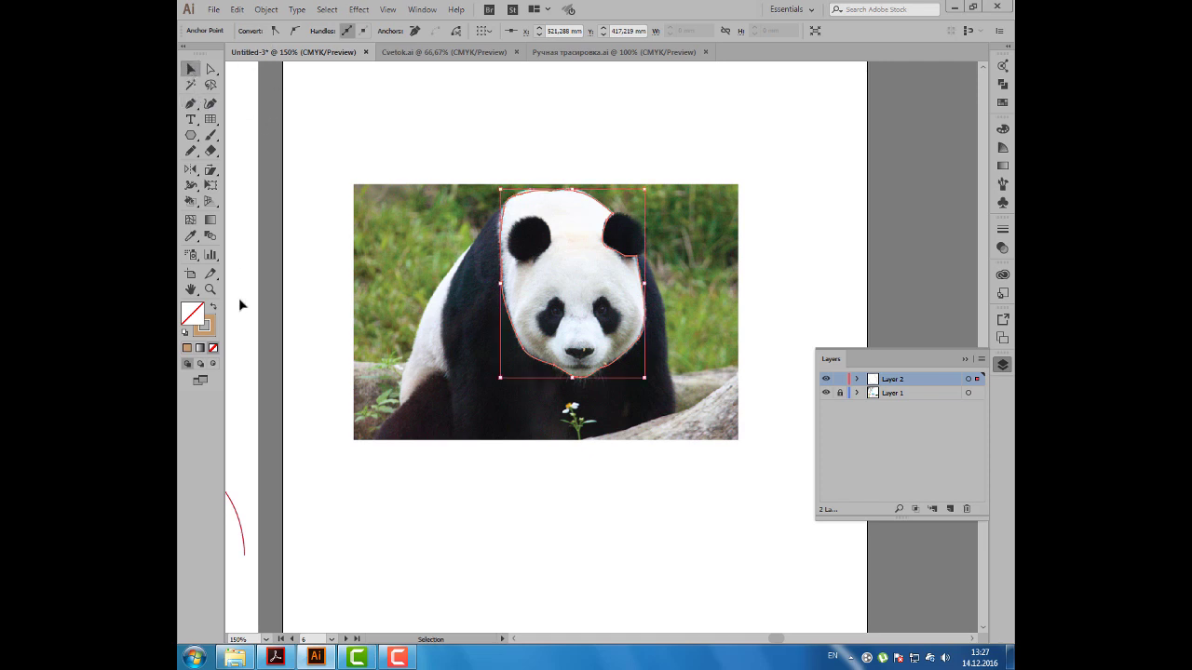
left_click(185, 332)
left_click(285, 31)
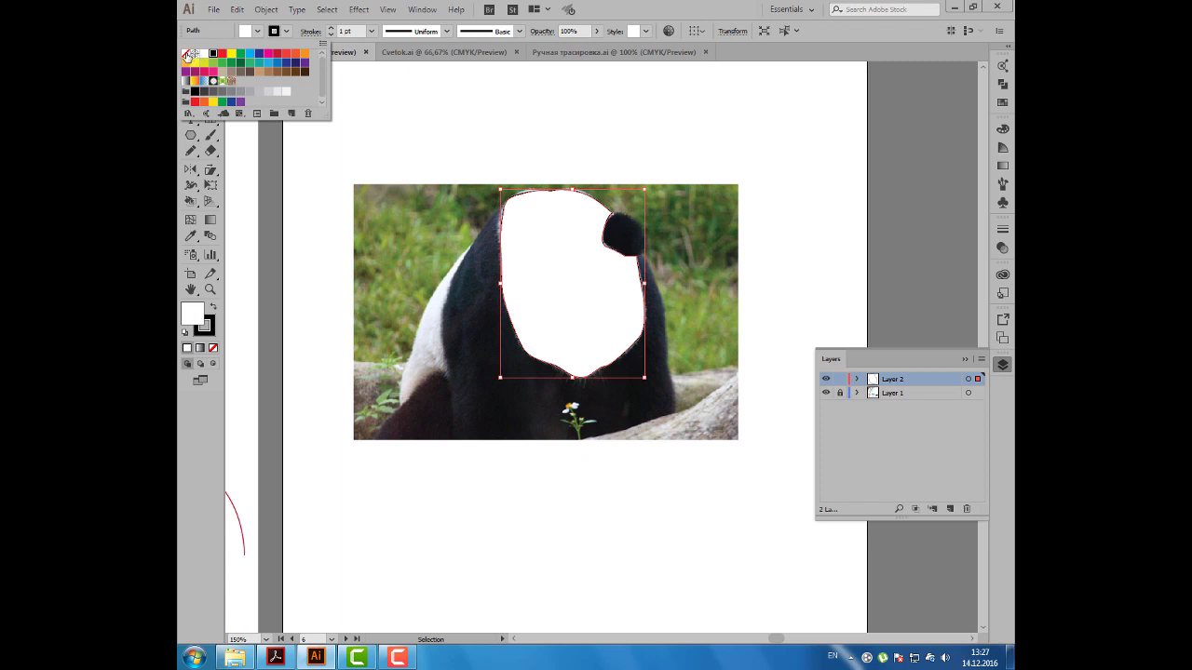
left_click(190, 59)
left_click_drag(821, 355, 794, 211)
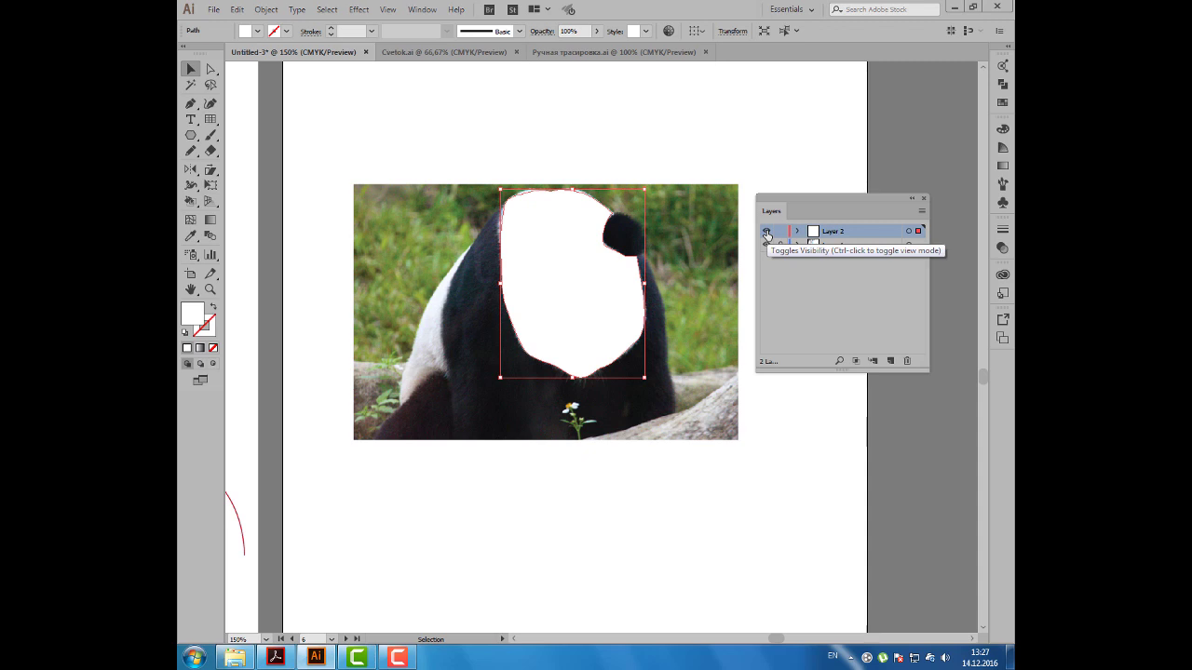
Hide Layer 2, add Layer 3, and Pen-trace the left and right ears
left_click(766, 231)
left_click(891, 360)
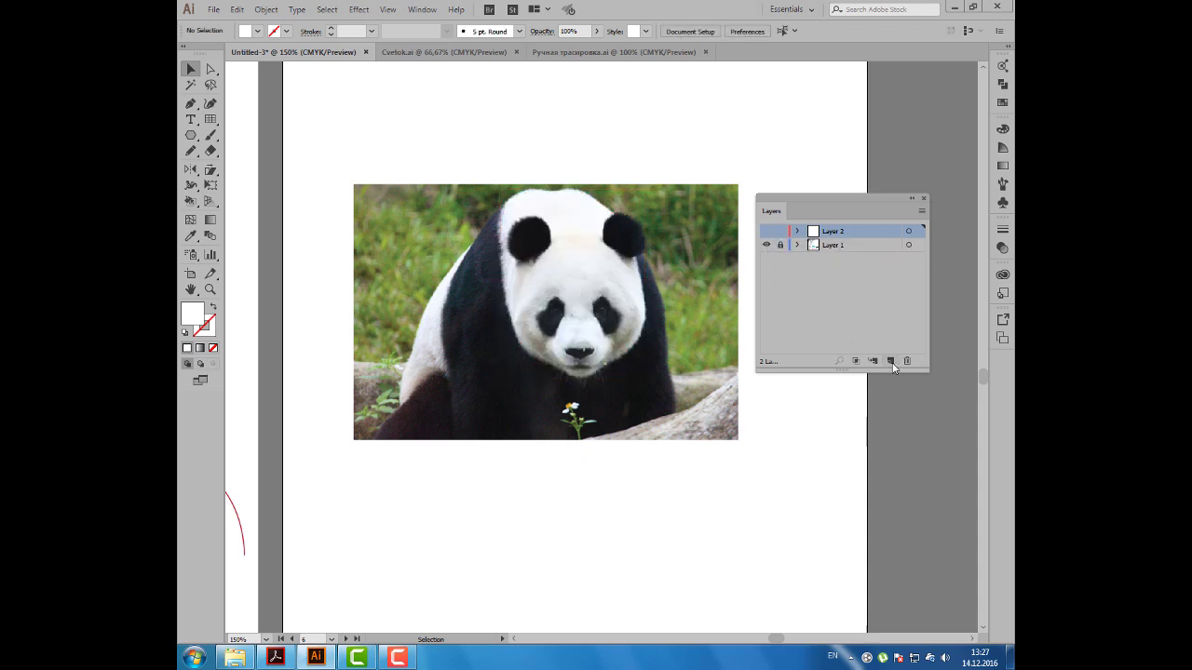
left_click(192, 104)
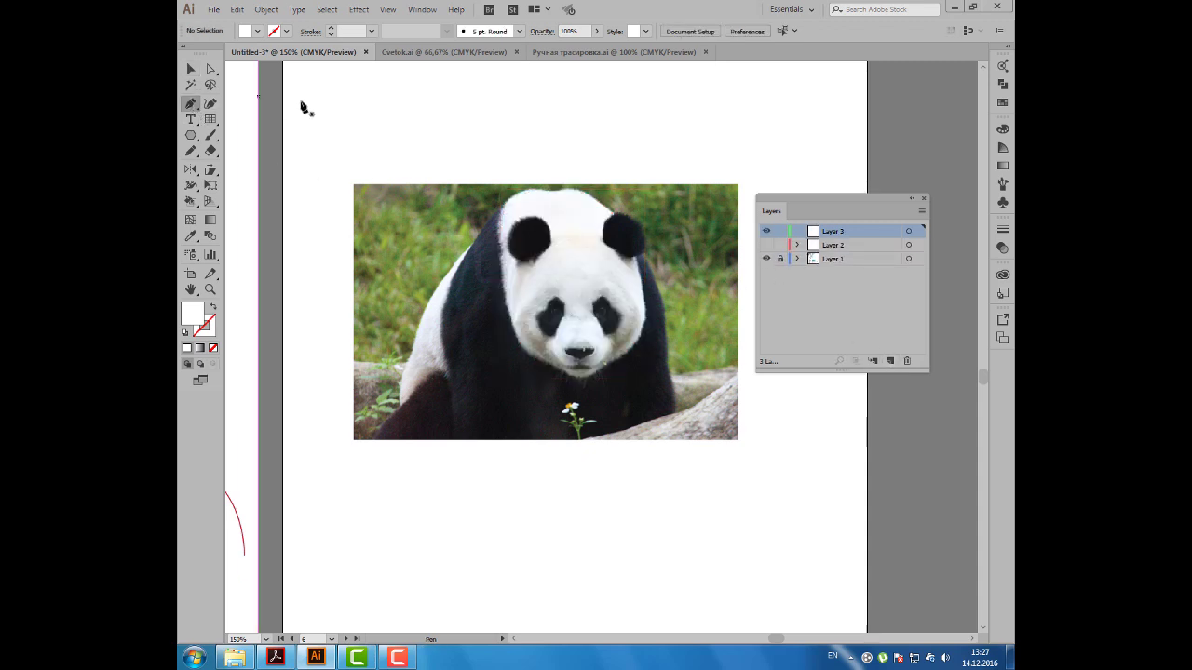
key("shift+x")
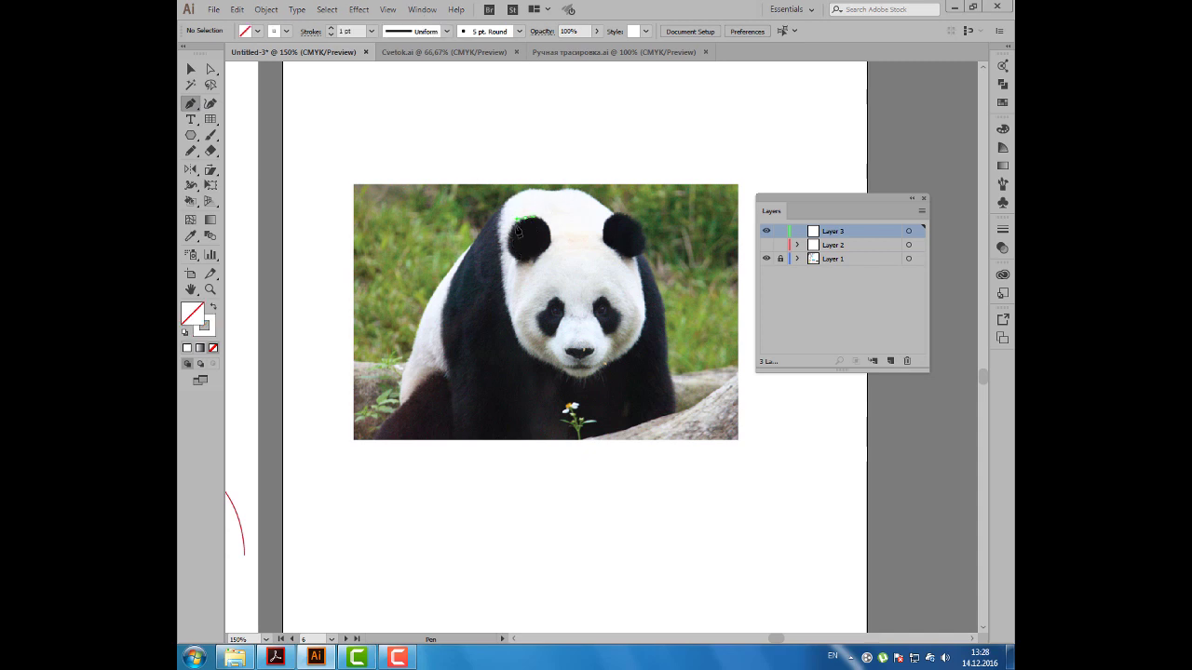
mouse_move(508, 245)
left_mouse_down()
mouse_move(518, 260)
mouse_move(551, 252)
mouse_move(547, 222)
left_mouse_up()
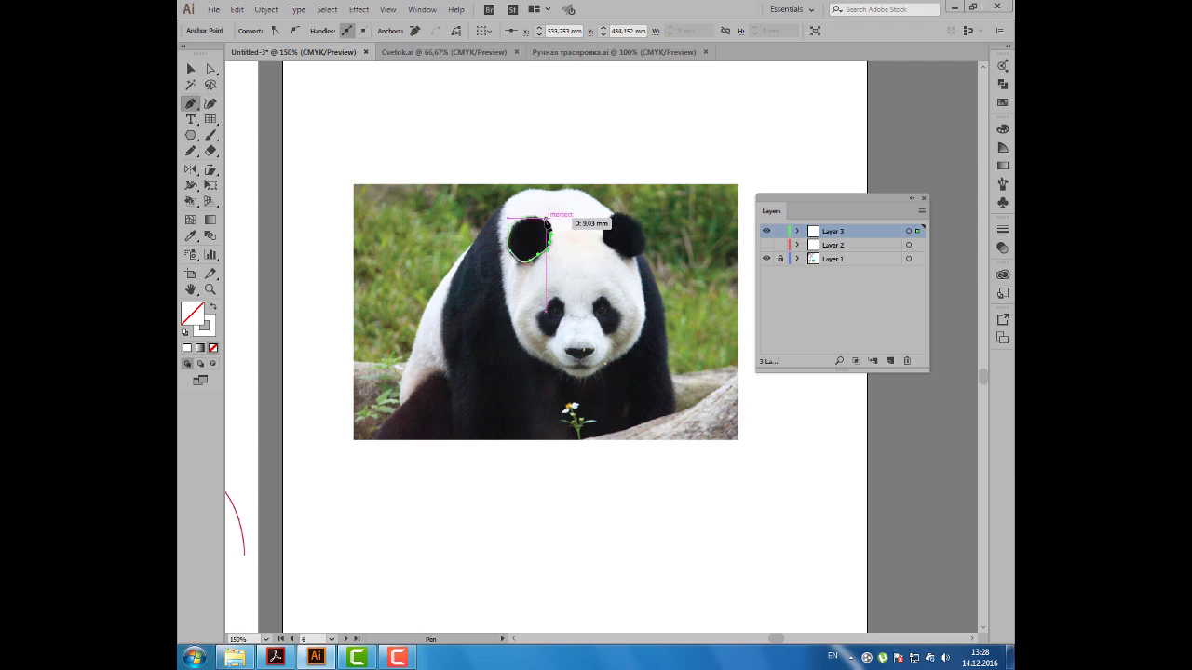
left_click(547, 222)
left_click(527, 220)
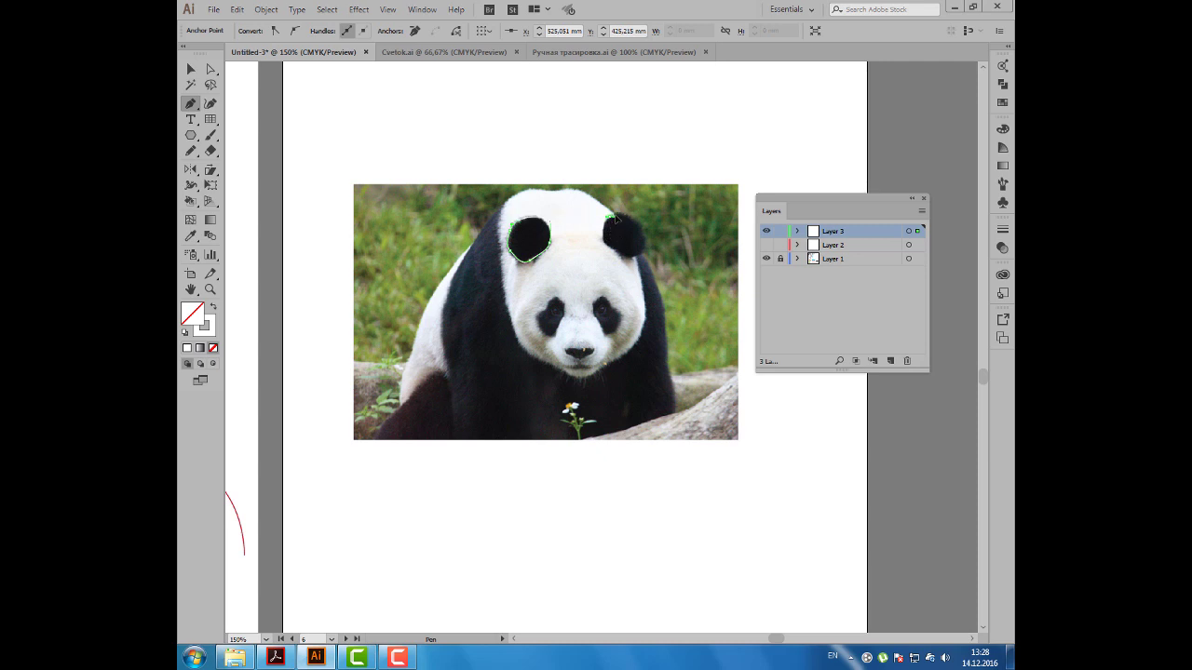
mouse_move(611, 221)
left_mouse_down()
mouse_move(645, 236)
mouse_move(632, 263)
mouse_move(611, 249)
mouse_move(611, 218)
left_mouse_up()
Give both ears a black fill and no stroke, then hide Layer 3
left_click(191, 69)
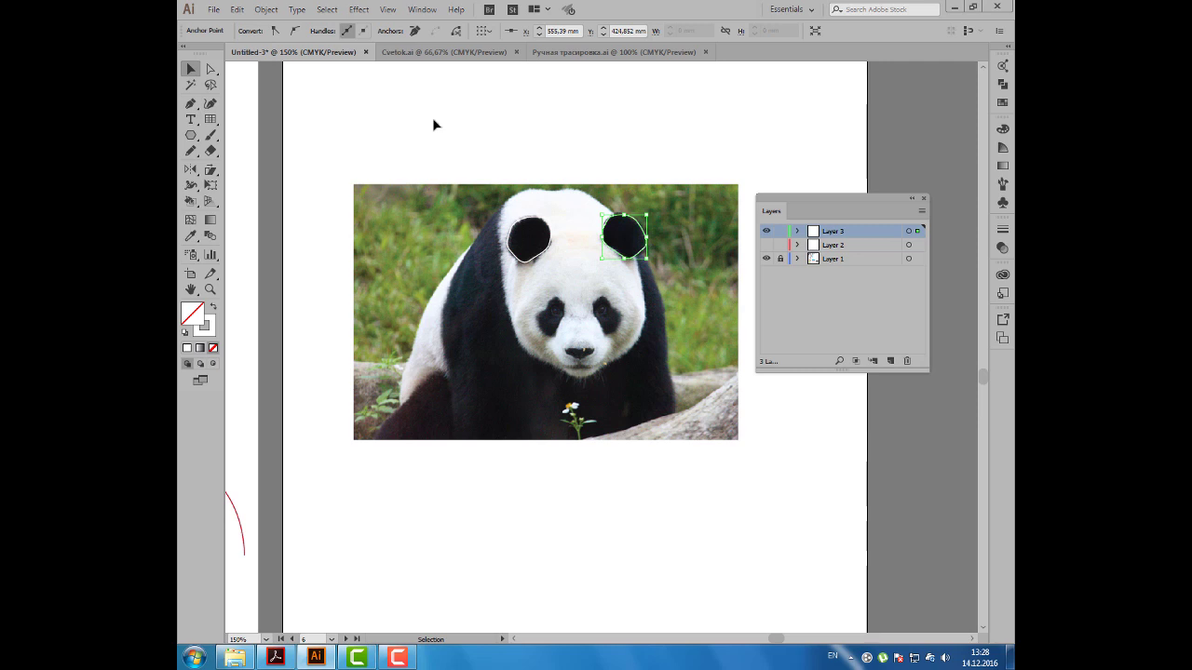
left_click(527, 228, "shift")
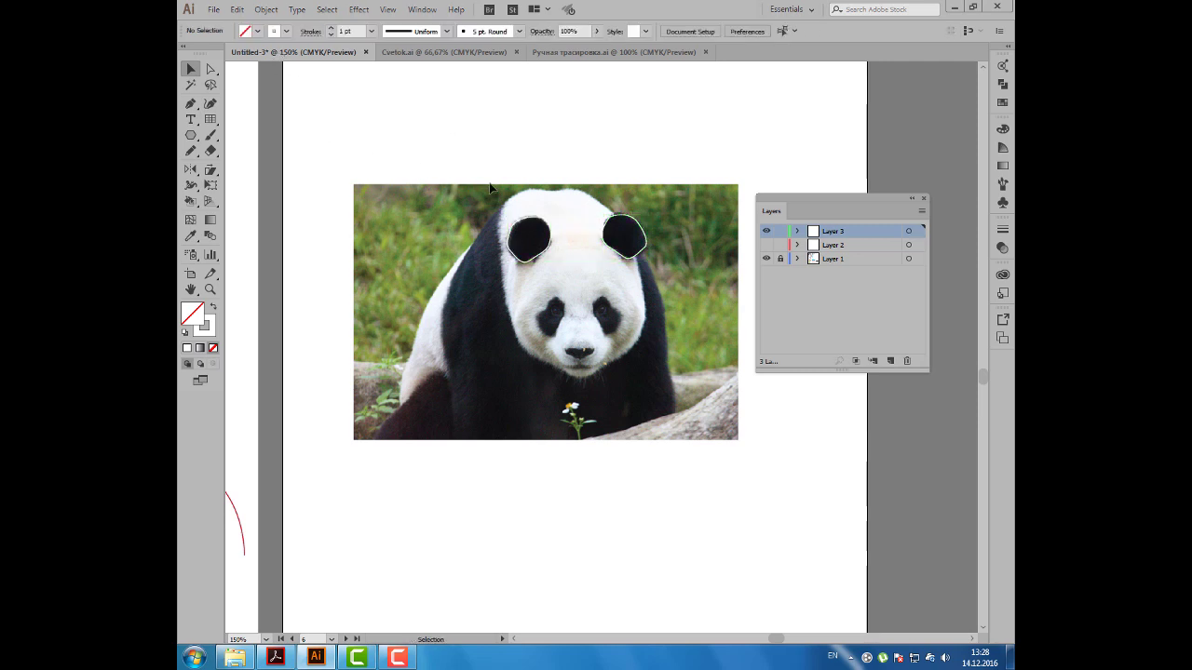
left_click(257, 31)
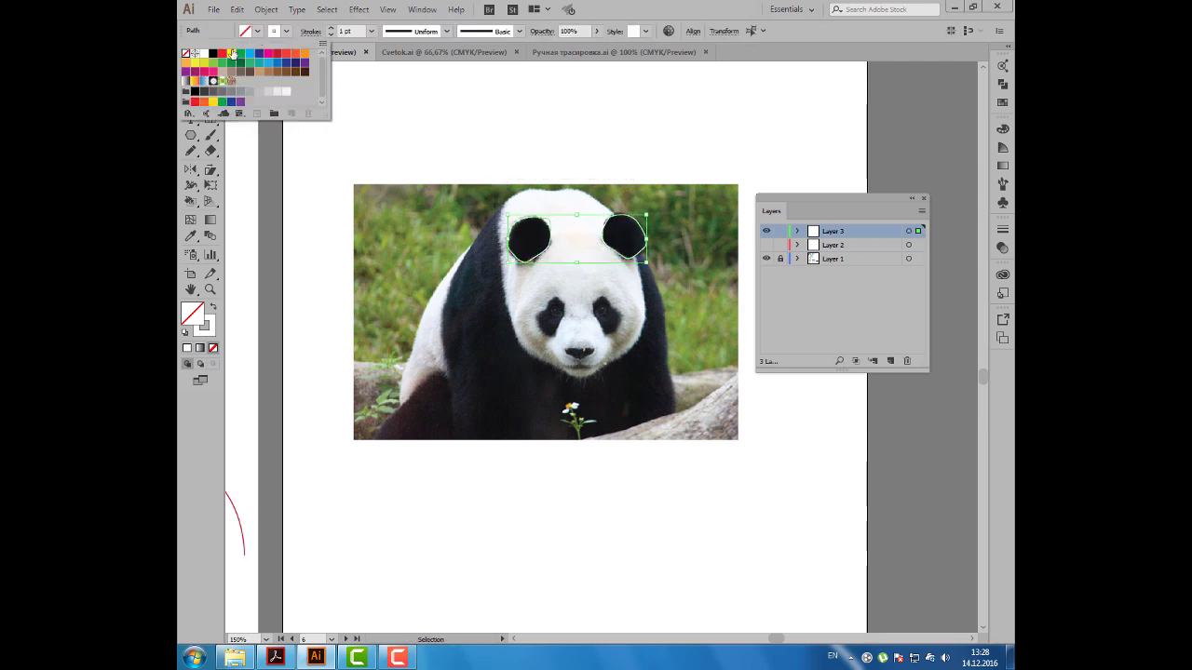
left_click(211, 52)
left_click(288, 32)
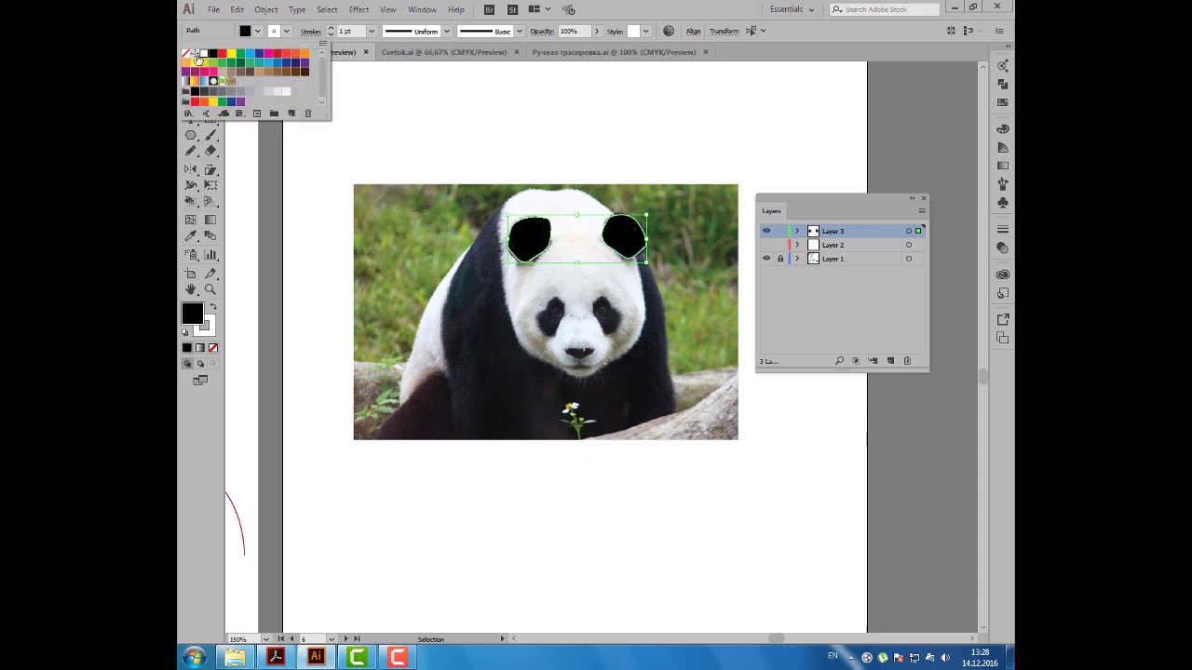
left_click(184, 53)
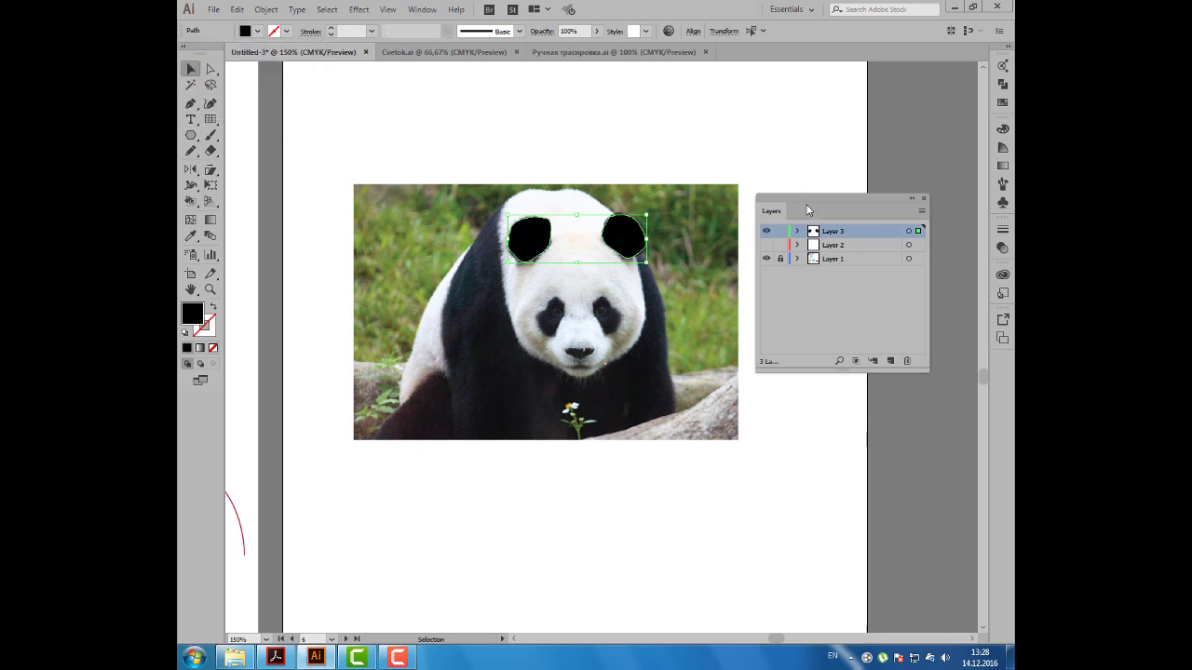
left_click_drag(809, 207, 805, 196)
left_click(765, 223)
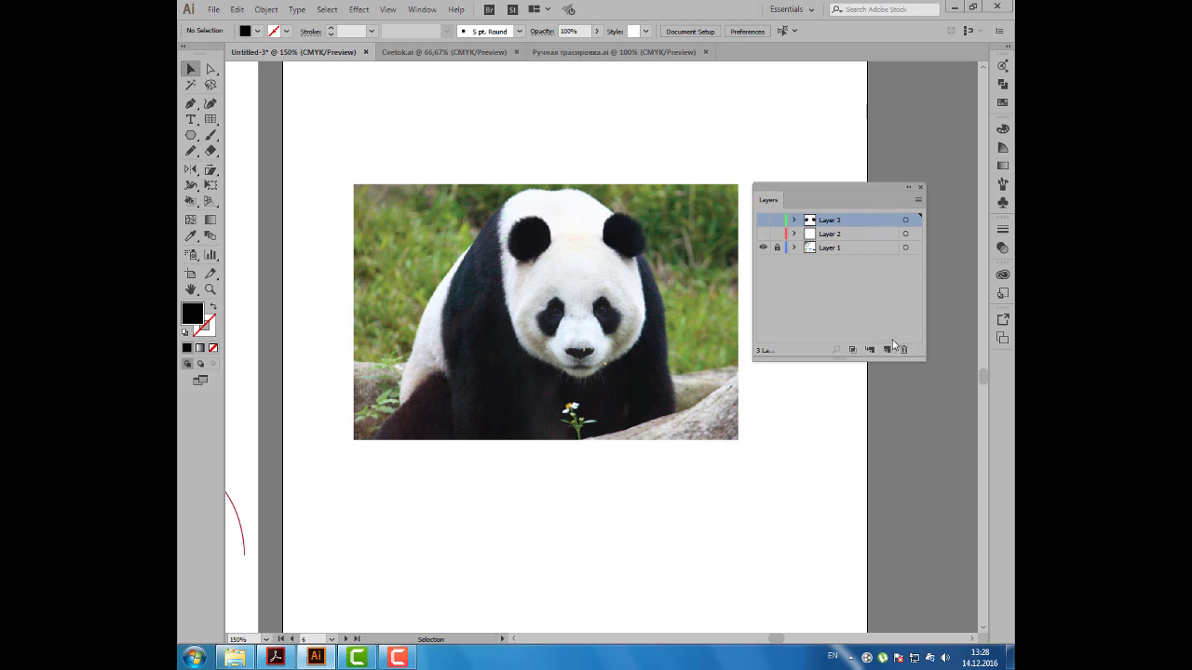
On a new Layer 4, trace the left eye patch and fill it solid black
left_click(887, 350)
left_click(191, 103)
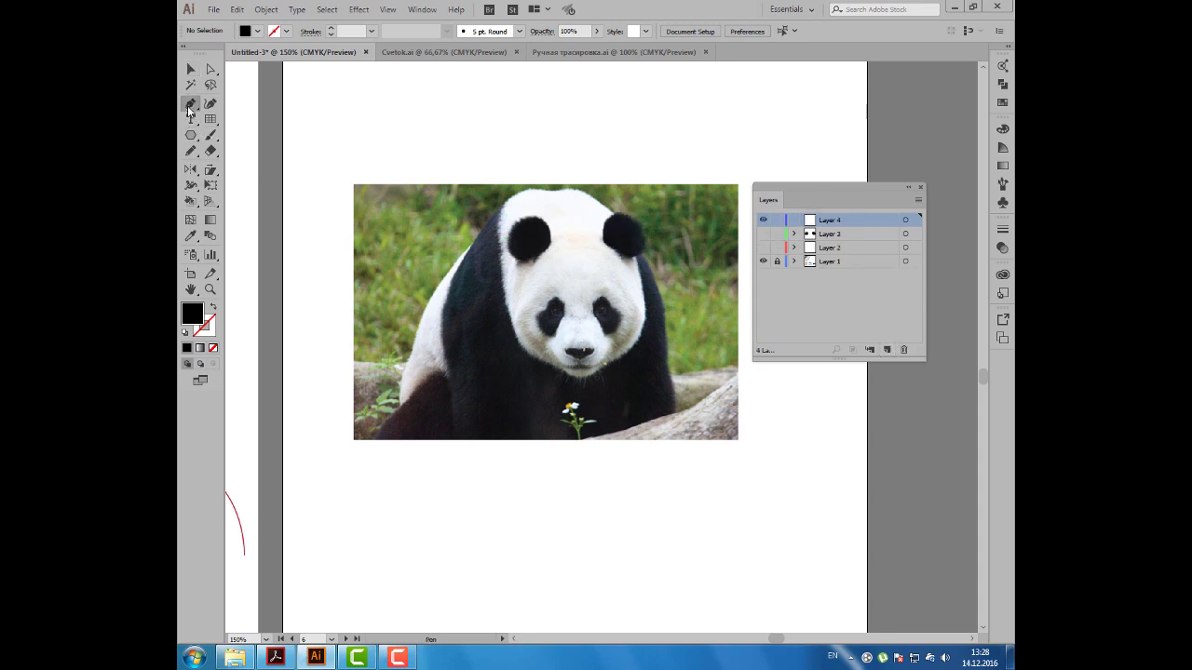
mouse_move(556, 299)
left_mouse_down()
mouse_move(537, 321)
mouse_move(559, 333)
mouse_move(568, 310)
left_mouse_up()
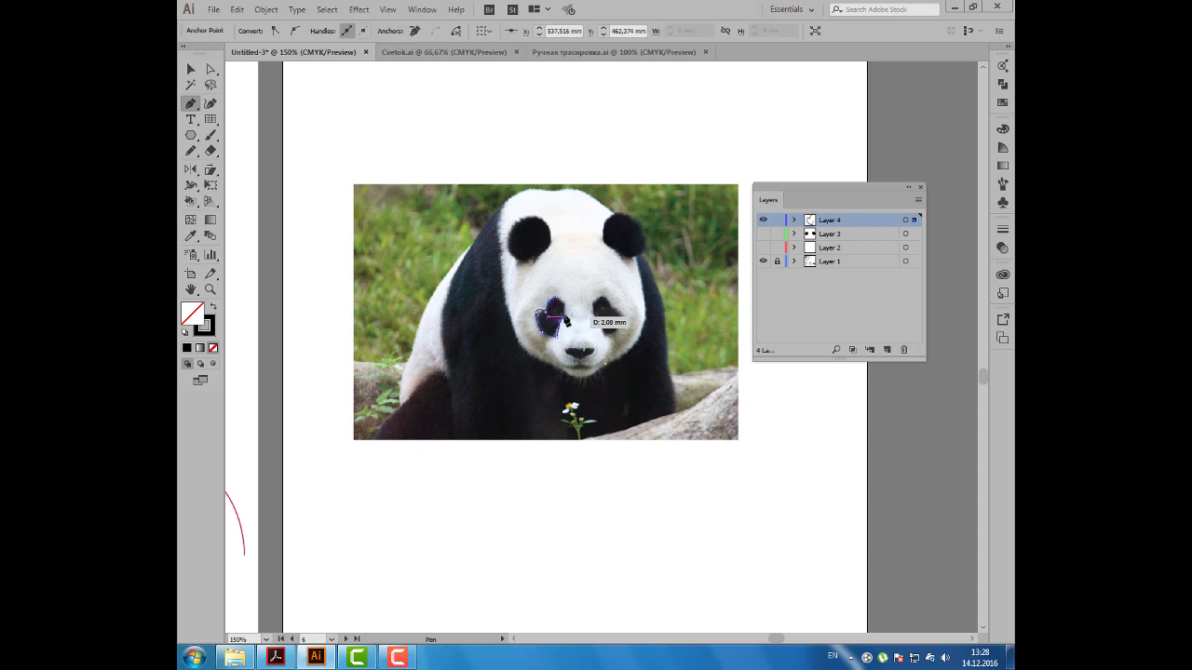
left_click_drag(568, 310, 562, 308)
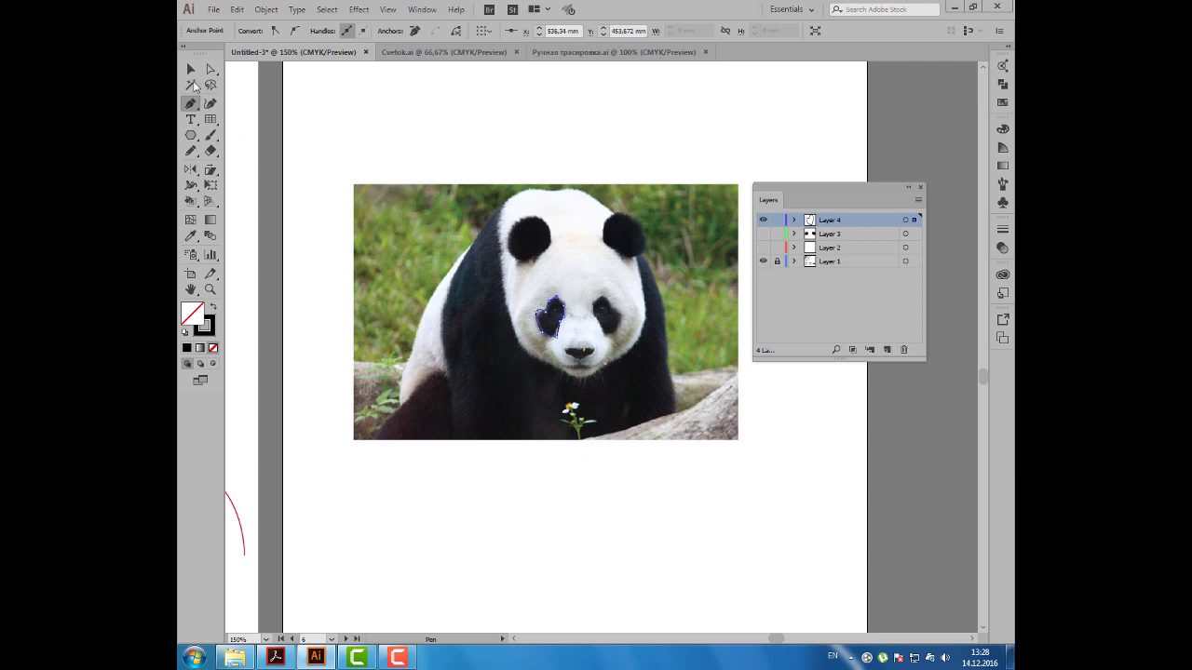
left_click(189, 69)
left_click(345, 146)
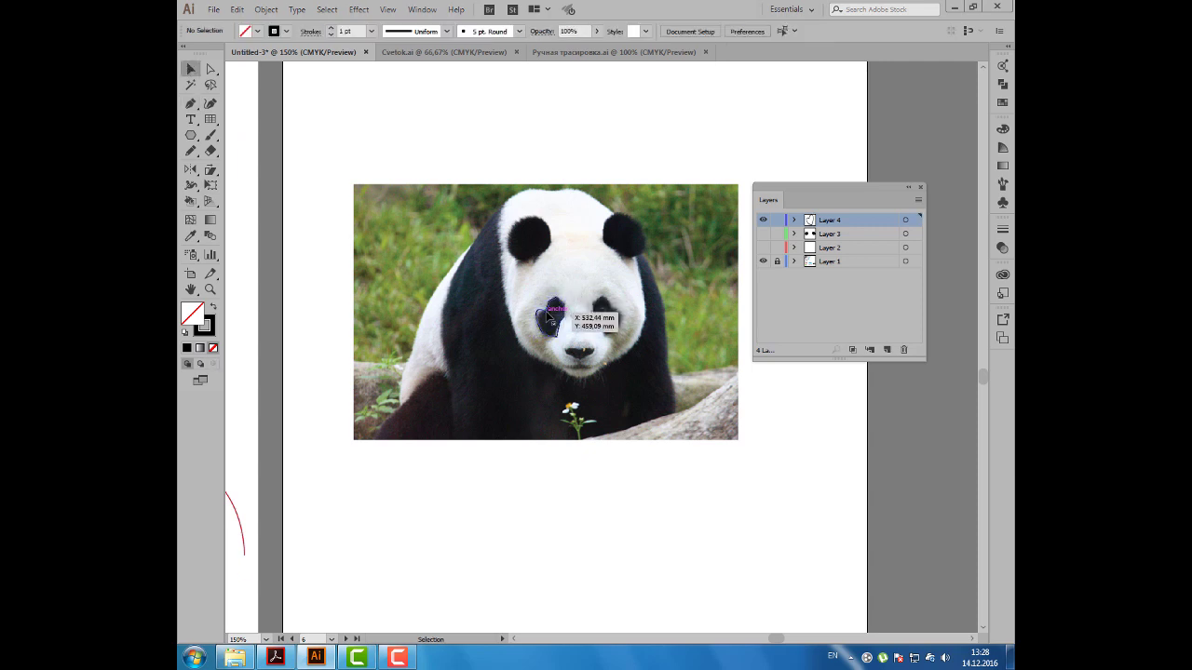
left_click(547, 317)
key("shift+c")
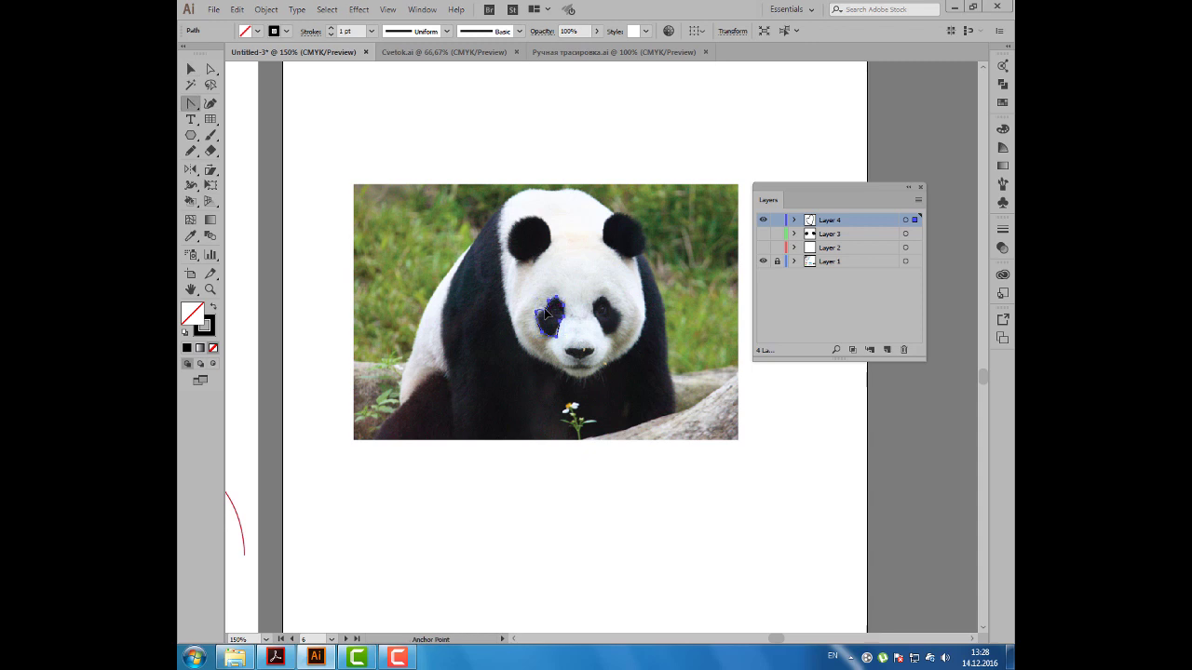
key("shift+x")
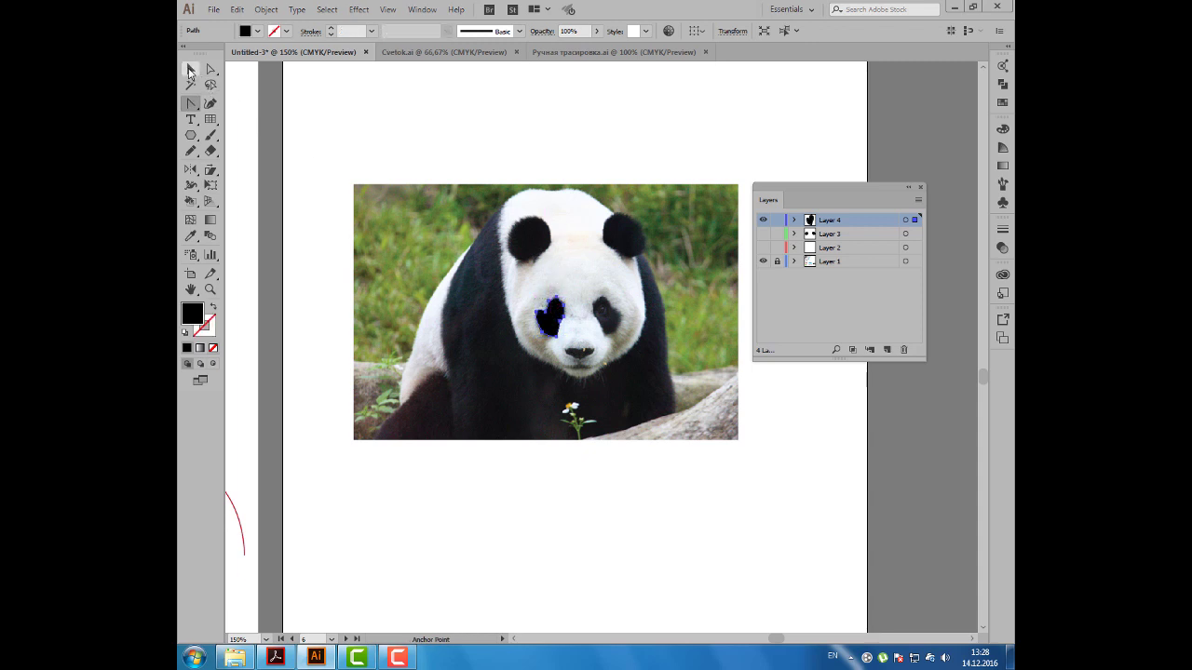
left_click(195, 70)
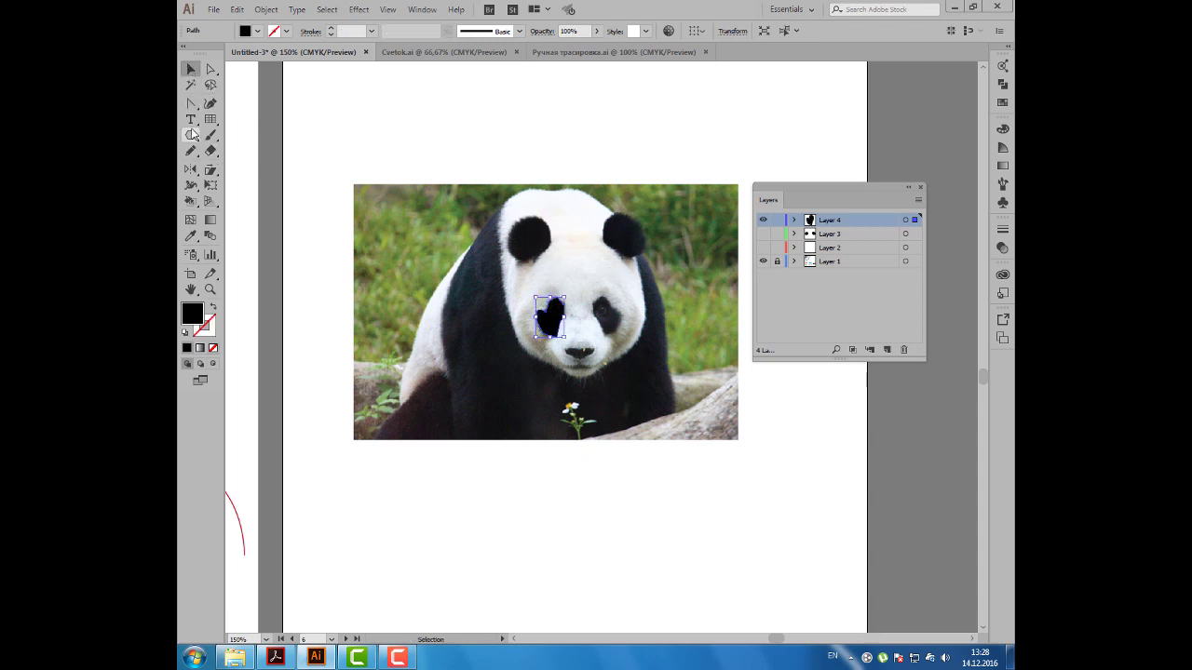
left_click(190, 169)
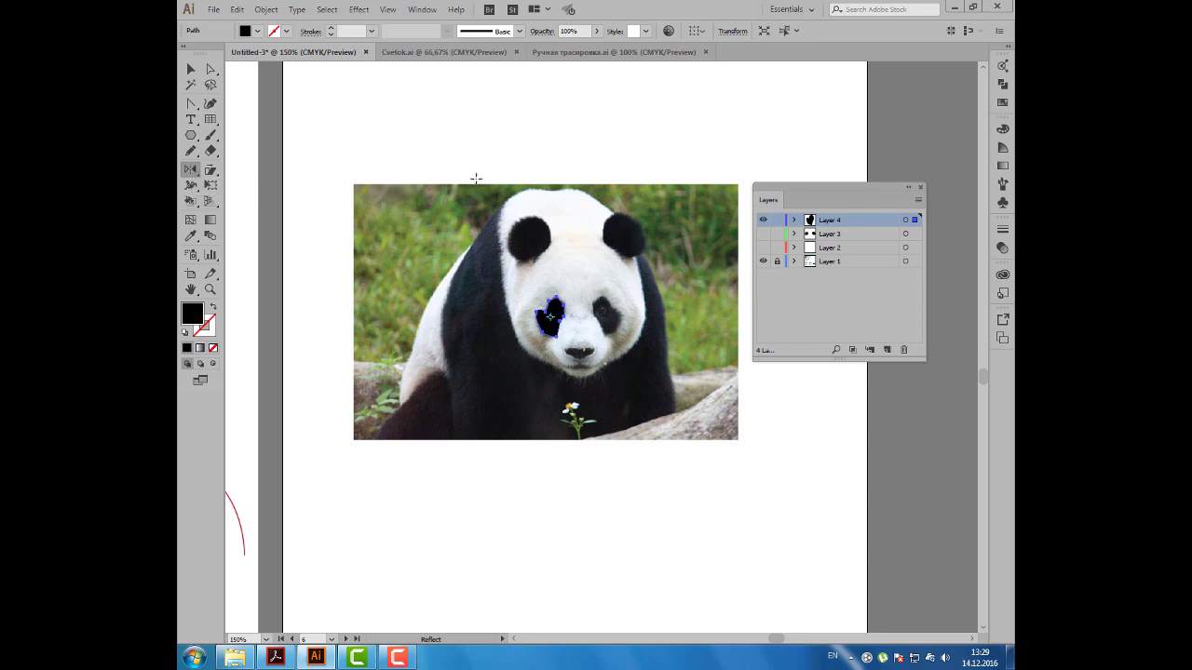
Add a vertically mirrored copy of the eye patch over the right eye, then show Layers 2 and 3
left_click(577, 317, "alt")
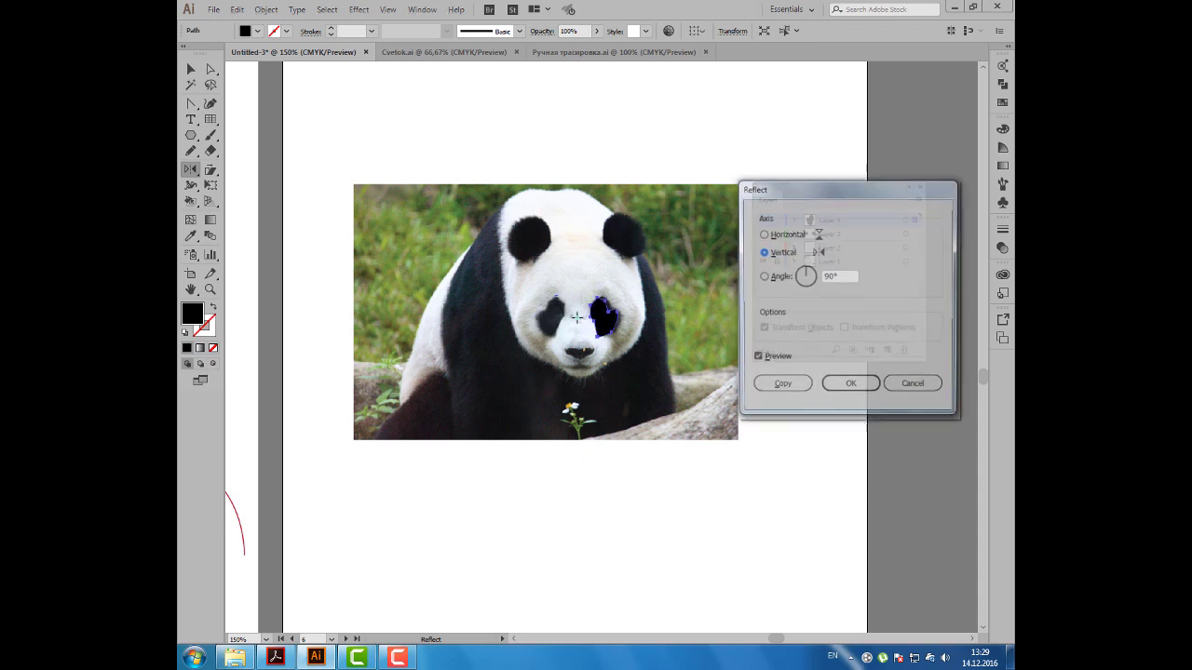
left_click(797, 385)
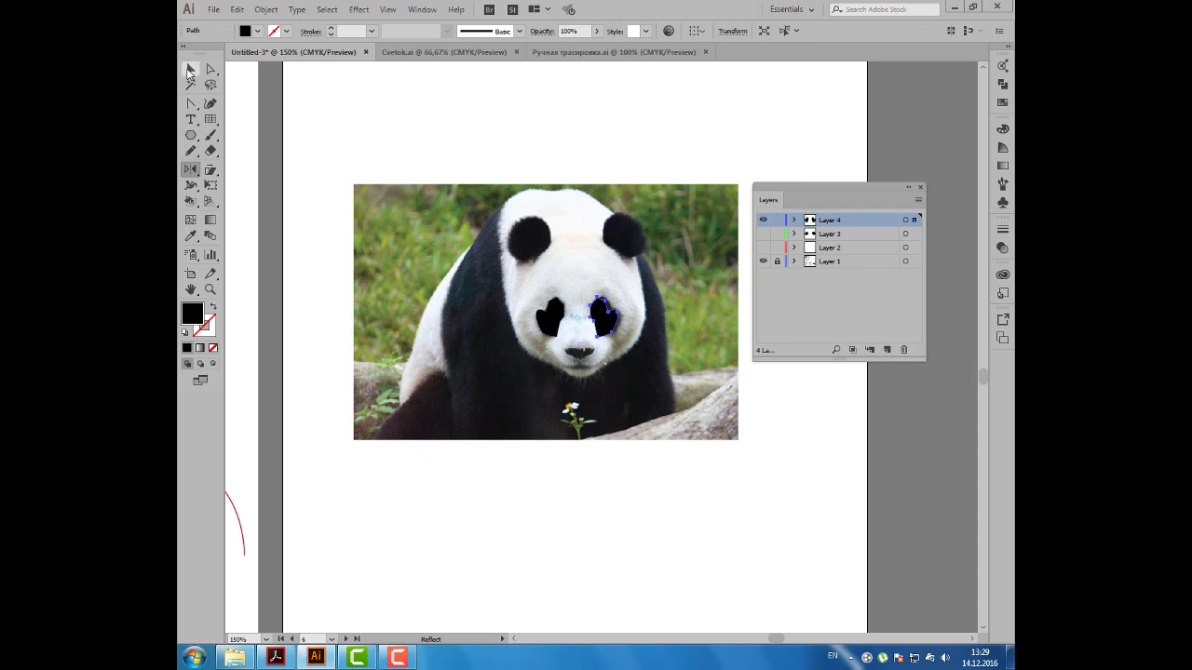
left_click(191, 69)
left_click(463, 195)
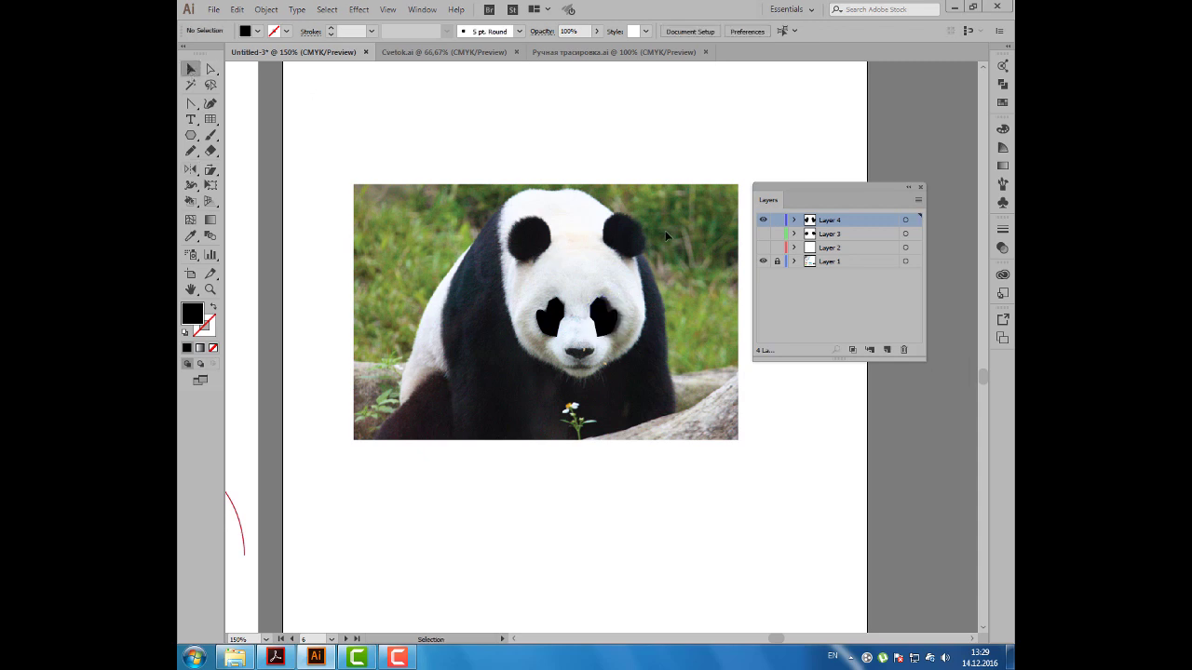
left_click(763, 248)
left_click(763, 234)
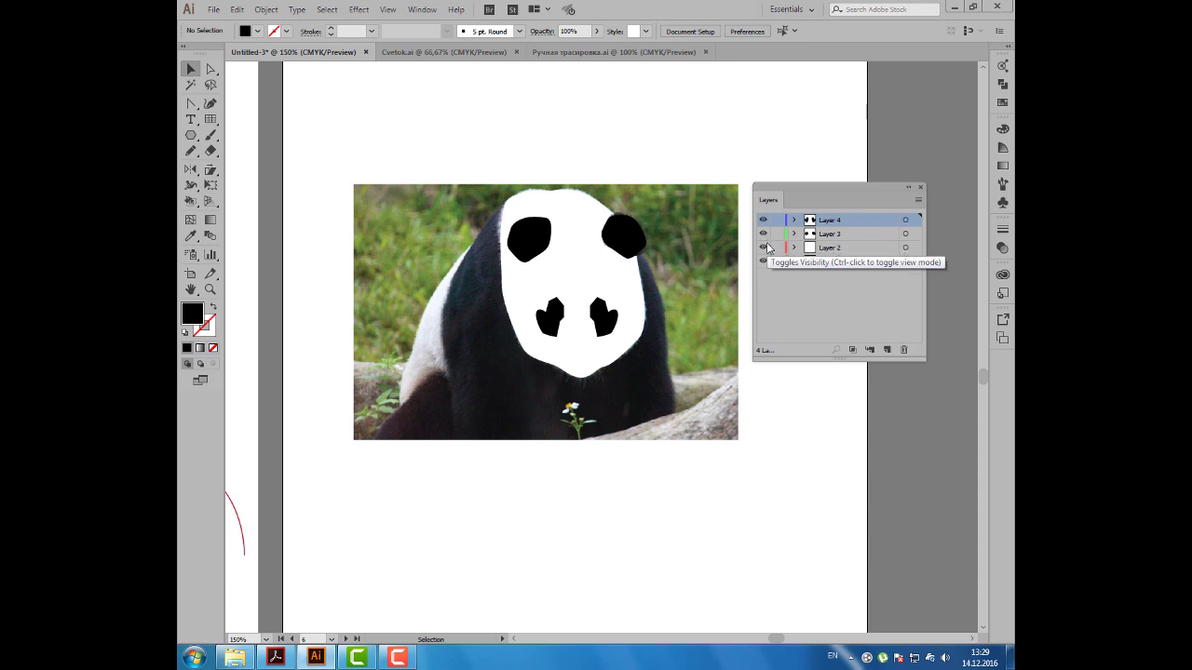
Select the traced panda artwork and move it higher up the page
key("ctrl+minus")
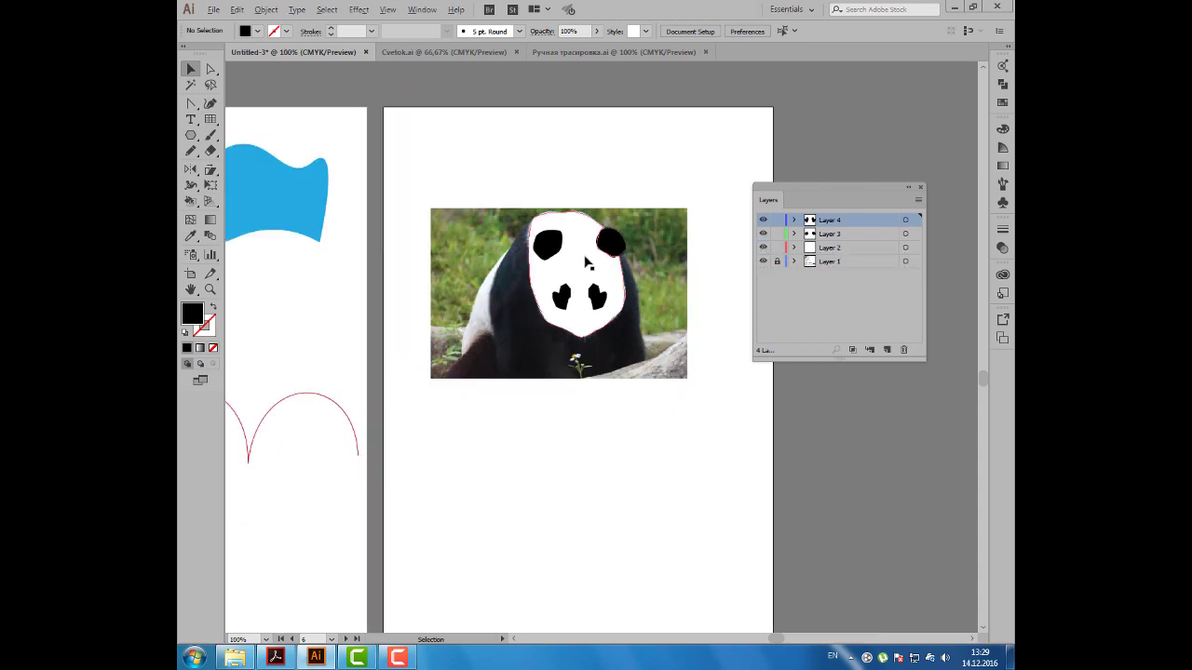
mouse_move(464, 280)
left_mouse_down()
mouse_move(521, 281)
mouse_move(539, 249)
mouse_move(500, 255)
left_mouse_up()
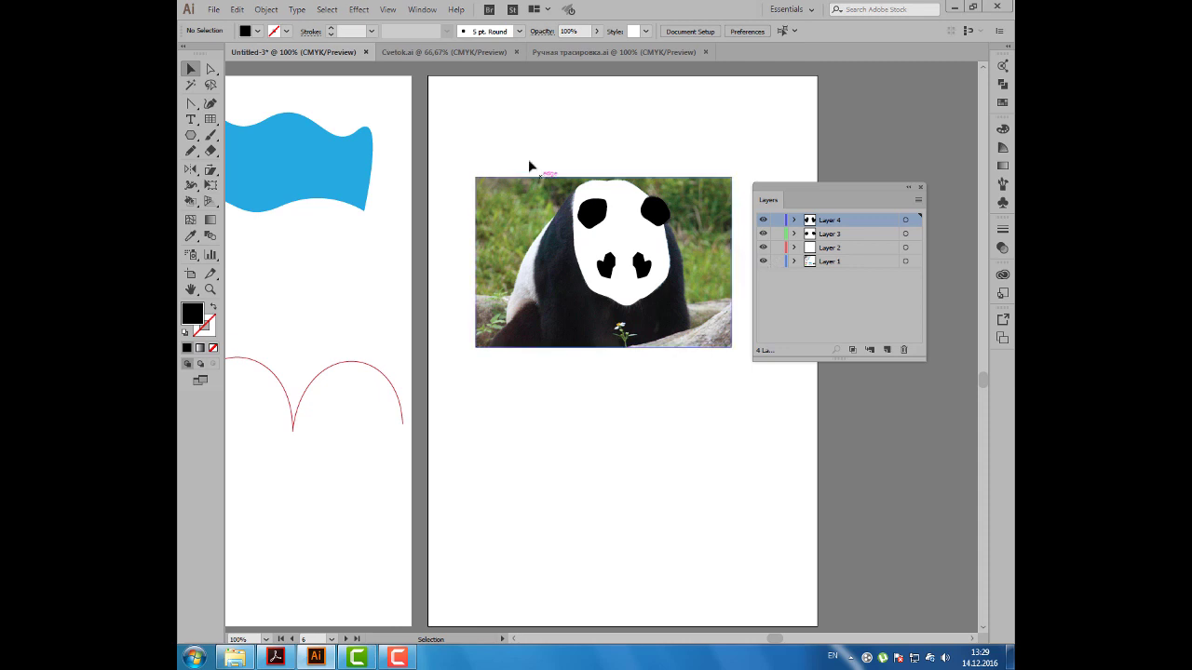
left_click_drag(530, 165, 665, 149)
mouse_move(663, 259)
left_mouse_down()
mouse_move(638, 220)
mouse_move(638, 161)
left_mouse_up()
left_click(562, 344)
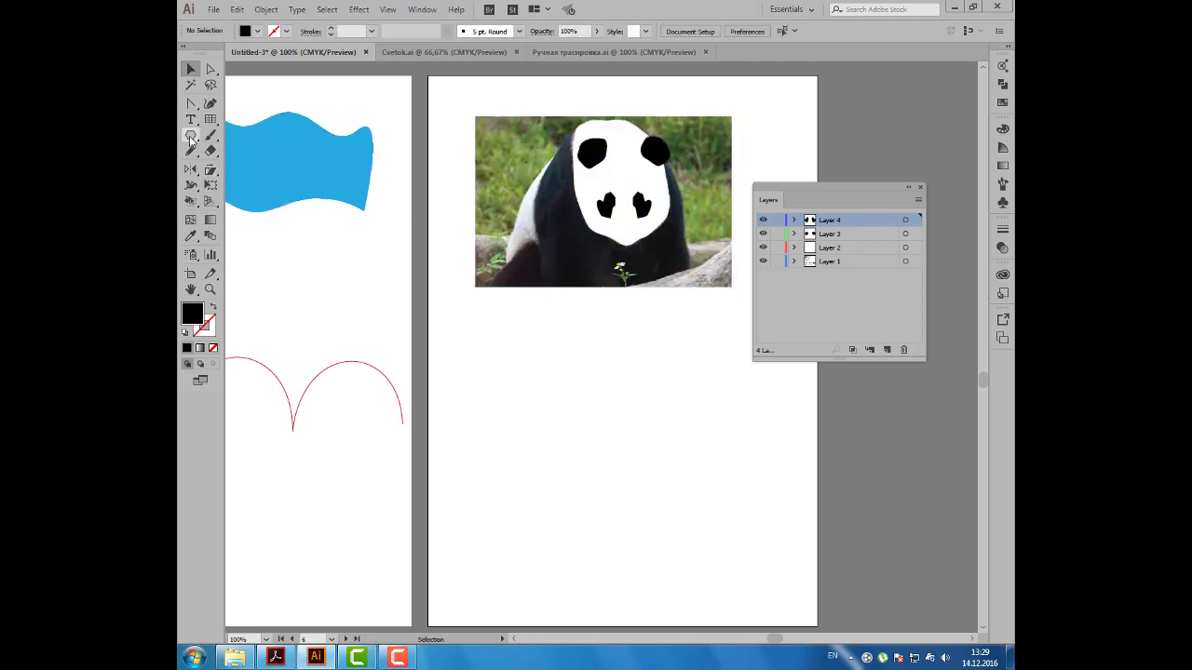
Draw a hexagon below the panda with default white fill and black outline
left_click(191, 135)
left_click_drag(566, 421, 603, 466)
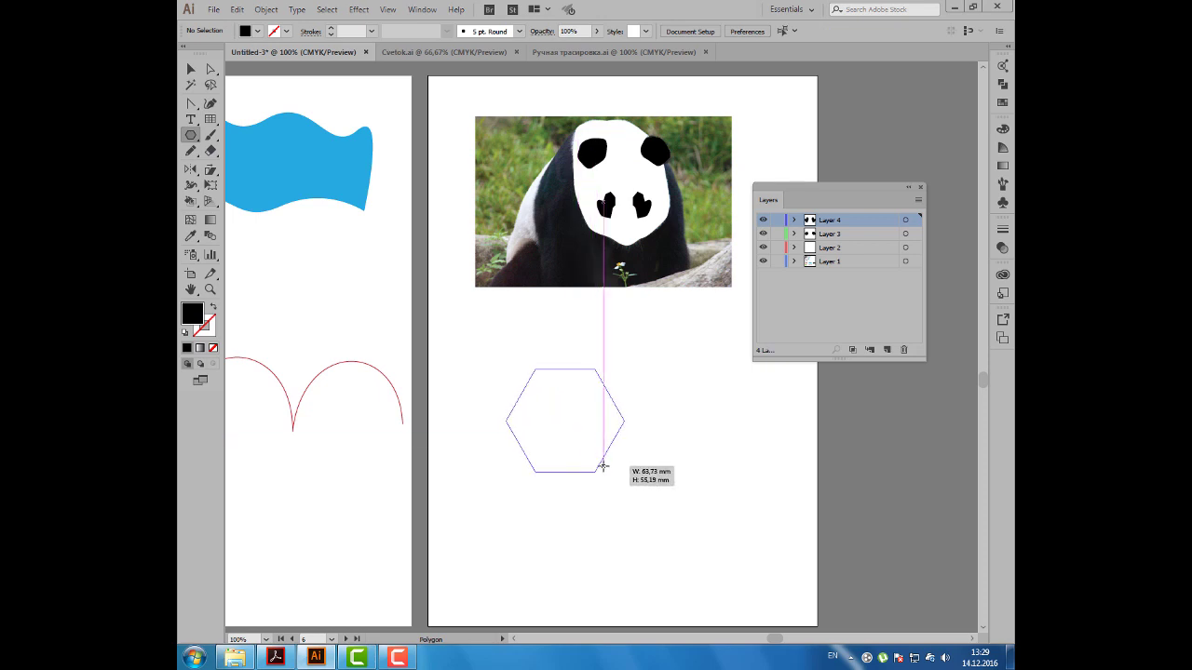
key("d")
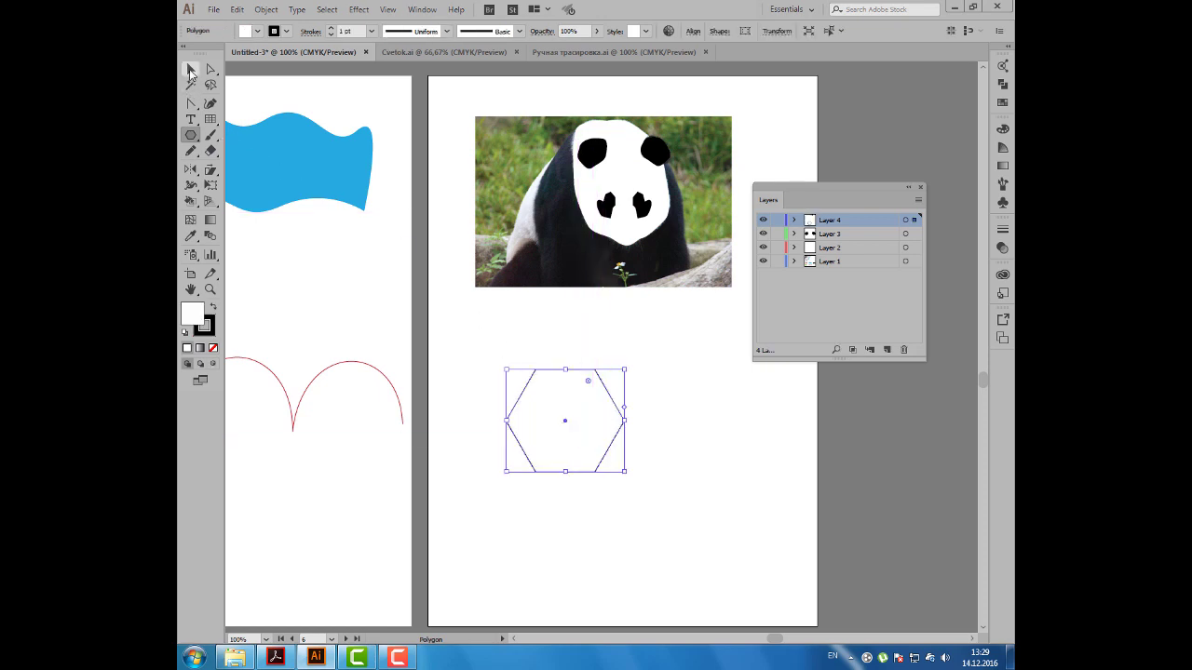
left_click(210, 70)
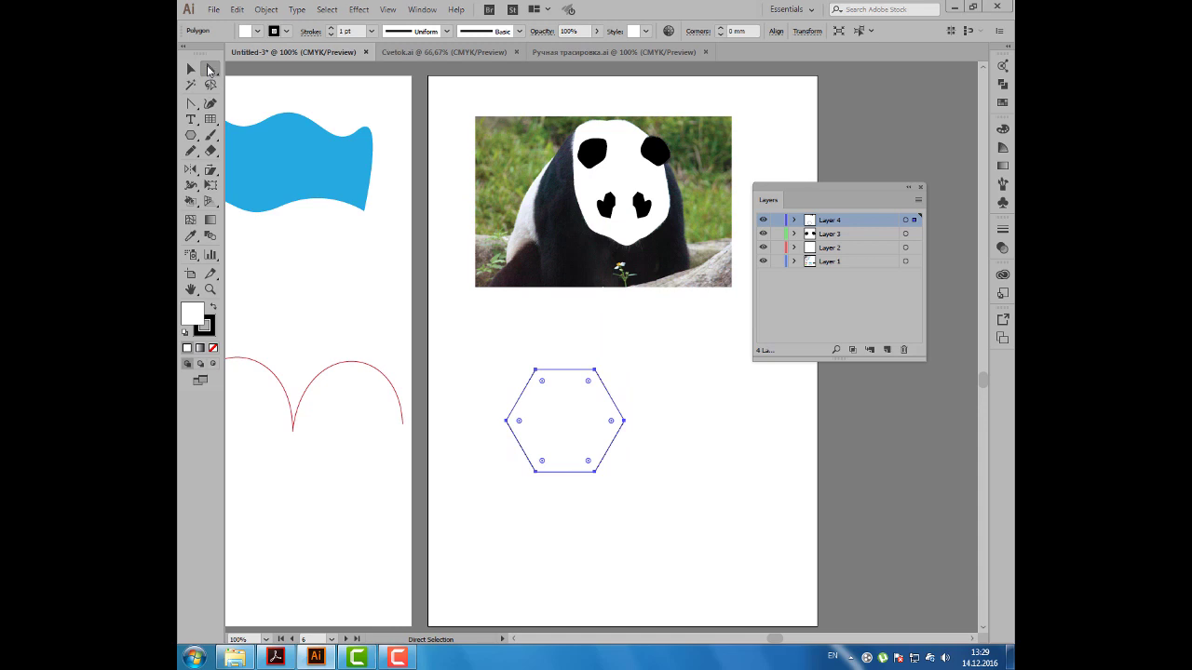
Pull the hexagon's top-left anchor outward and make it a smooth point with bulging handles
left_click_drag(535, 370, 510, 341)
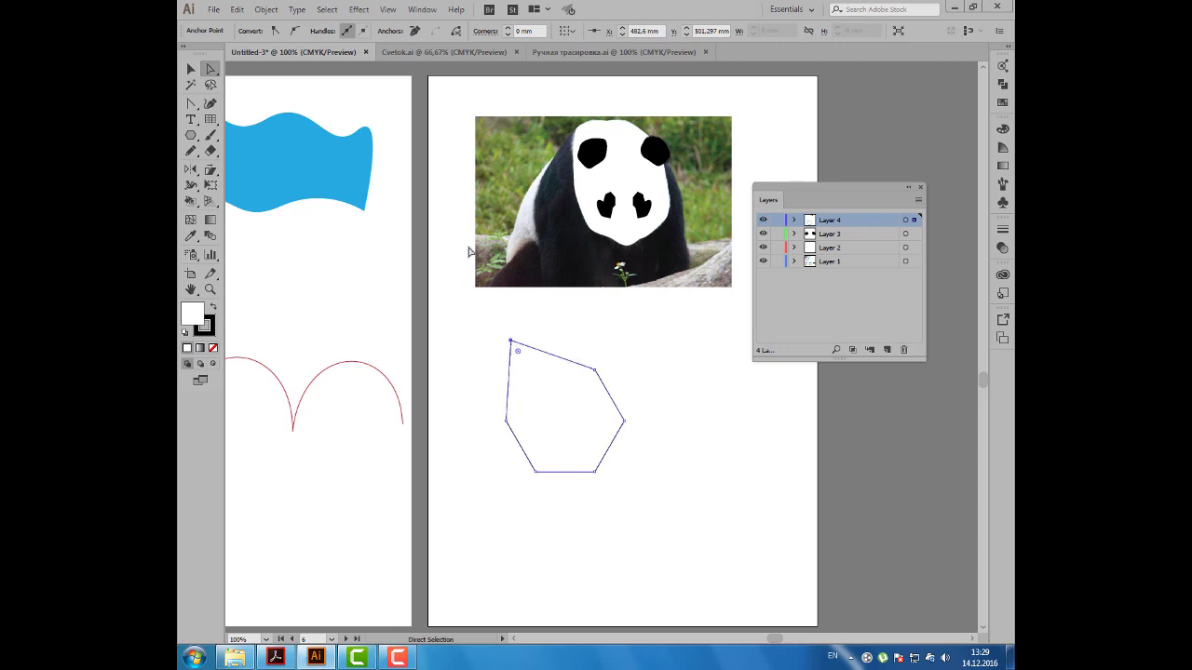
left_click(295, 32)
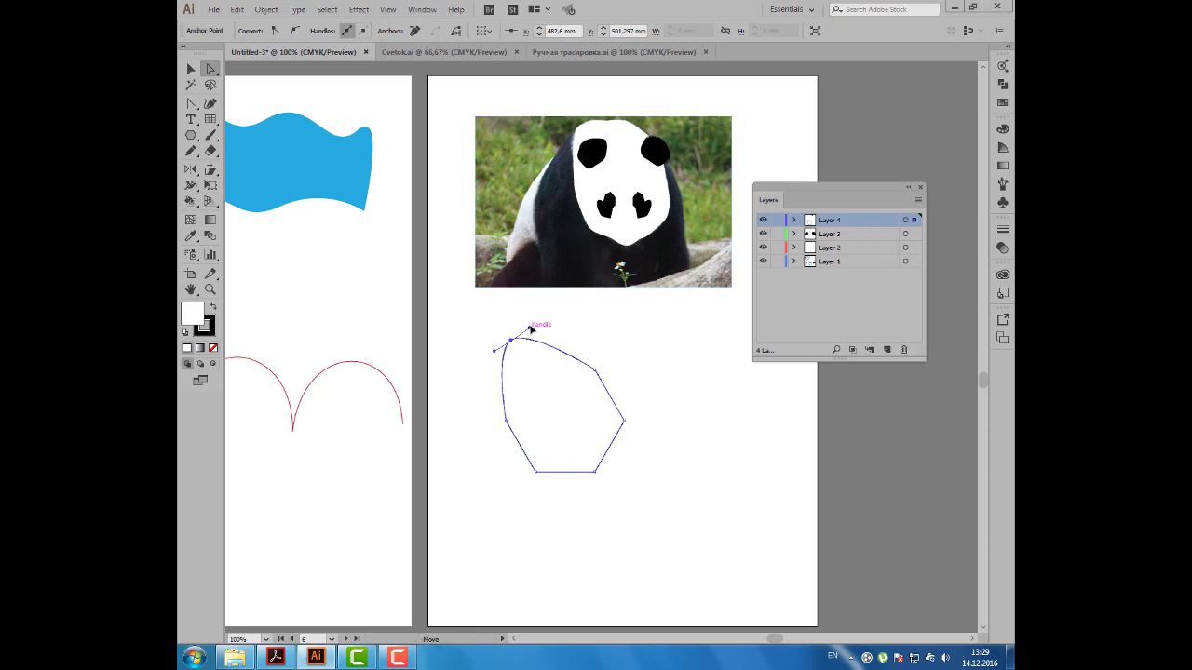
left_click_drag(530, 327, 539, 307)
left_click_drag(493, 350, 462, 341)
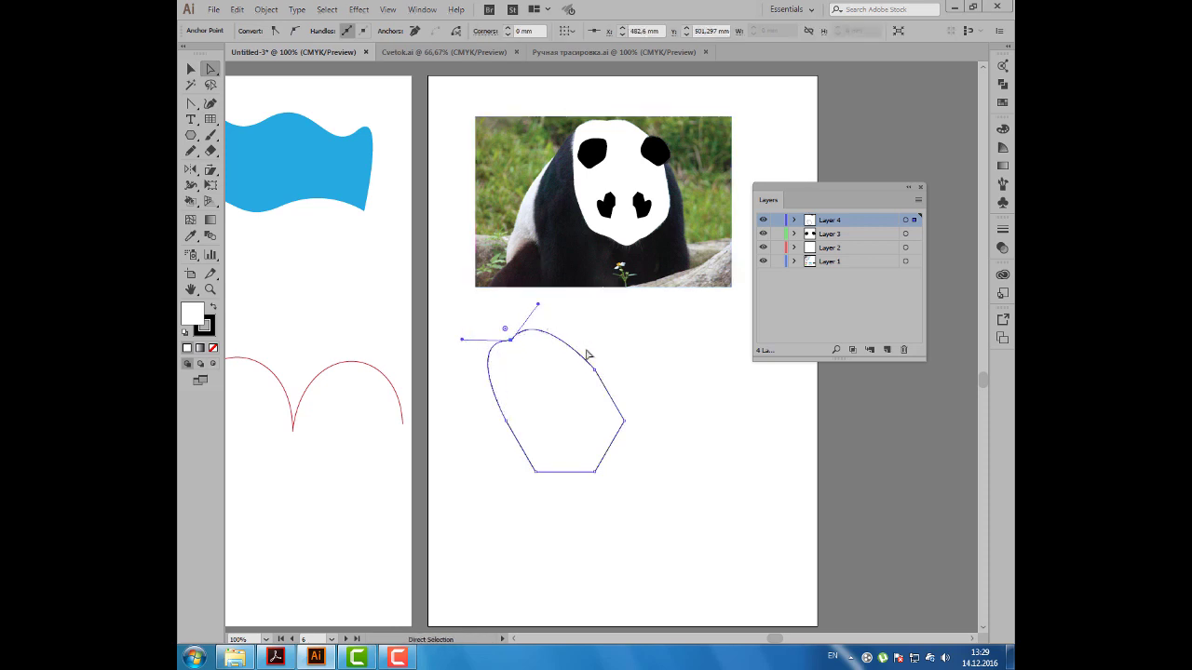
left_click(191, 104)
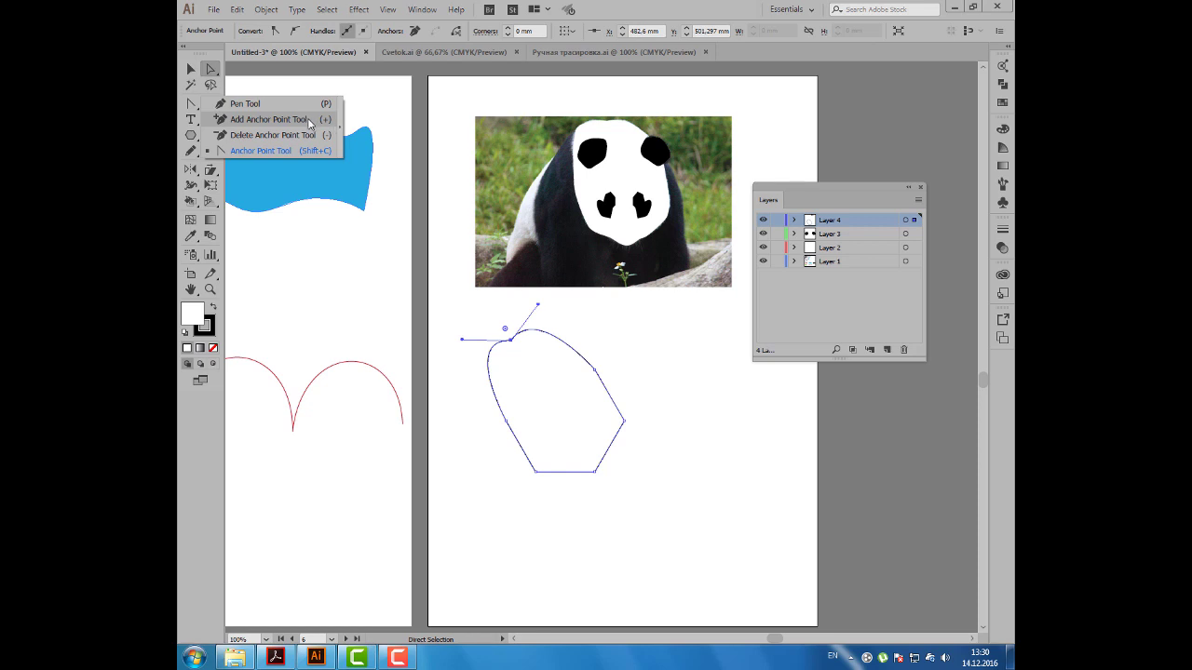
Add anchor points on the hexagon's top curve and right edge, dismissing the warning
left_click(329, 119)
left_click(550, 333)
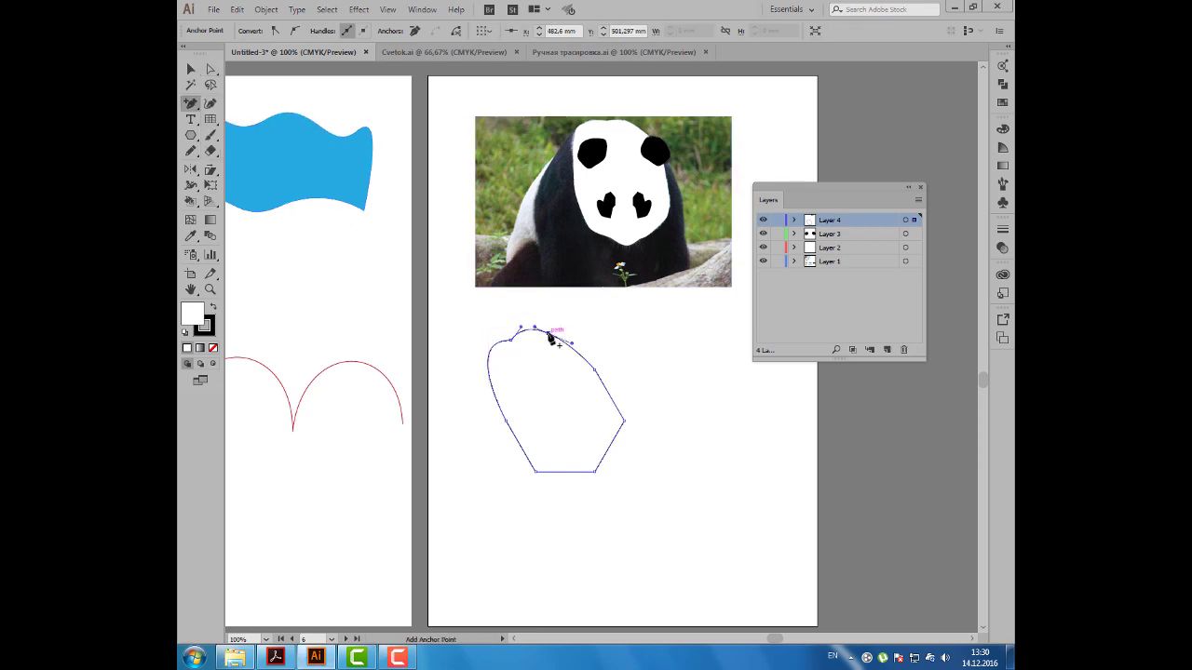
left_click(607, 370)
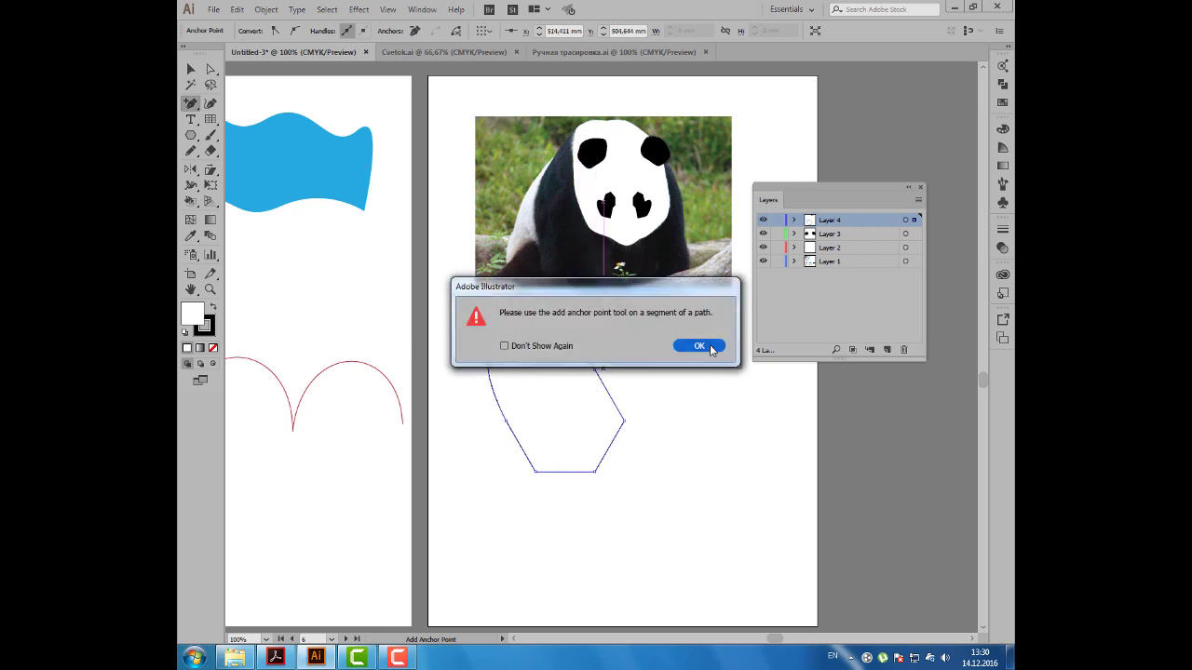
key("Return")
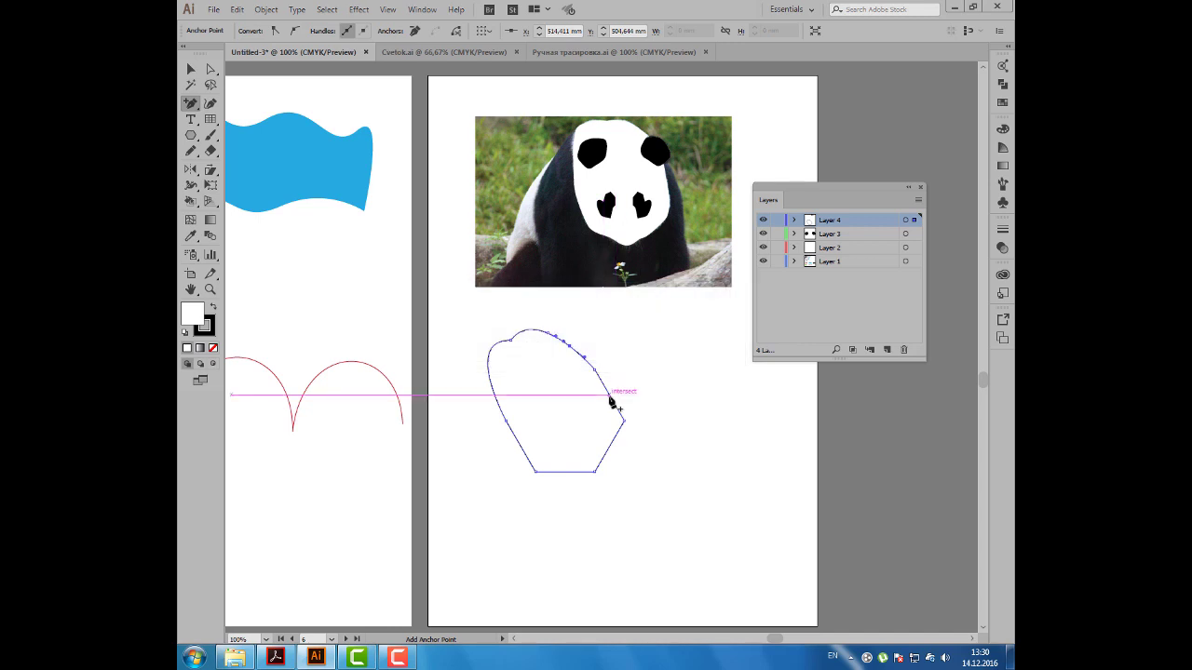
left_click(600, 381)
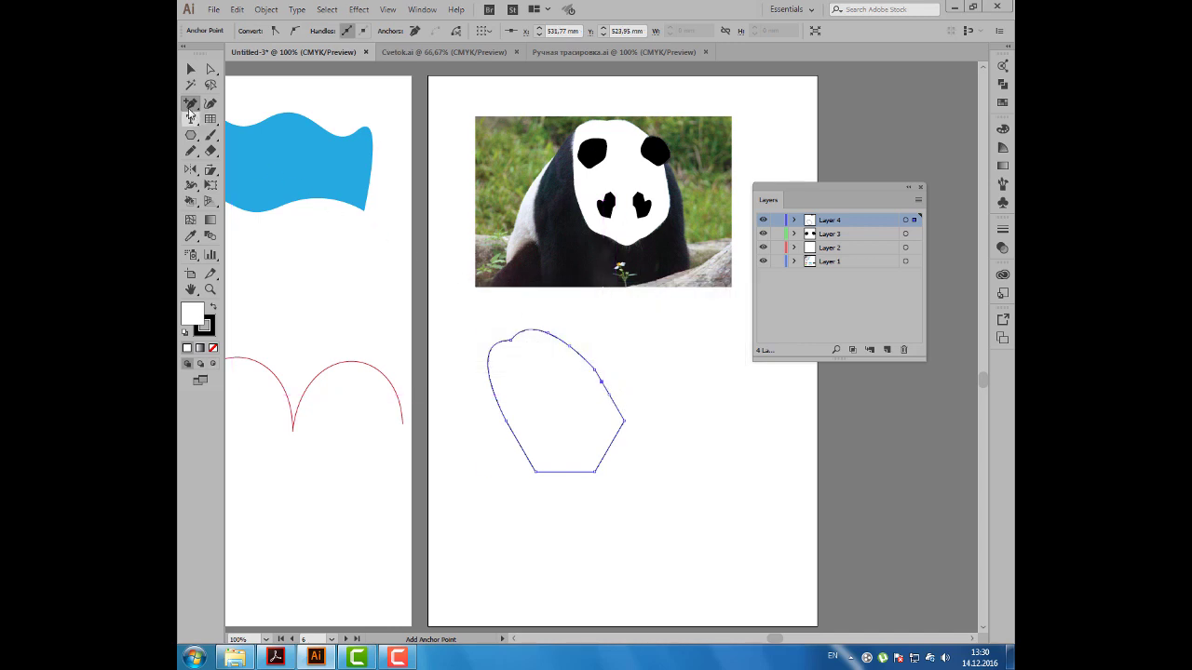
Delete the upper-left and top anchor points with the Delete Anchor Point Tool
left_click_drag(191, 103, 240, 138)
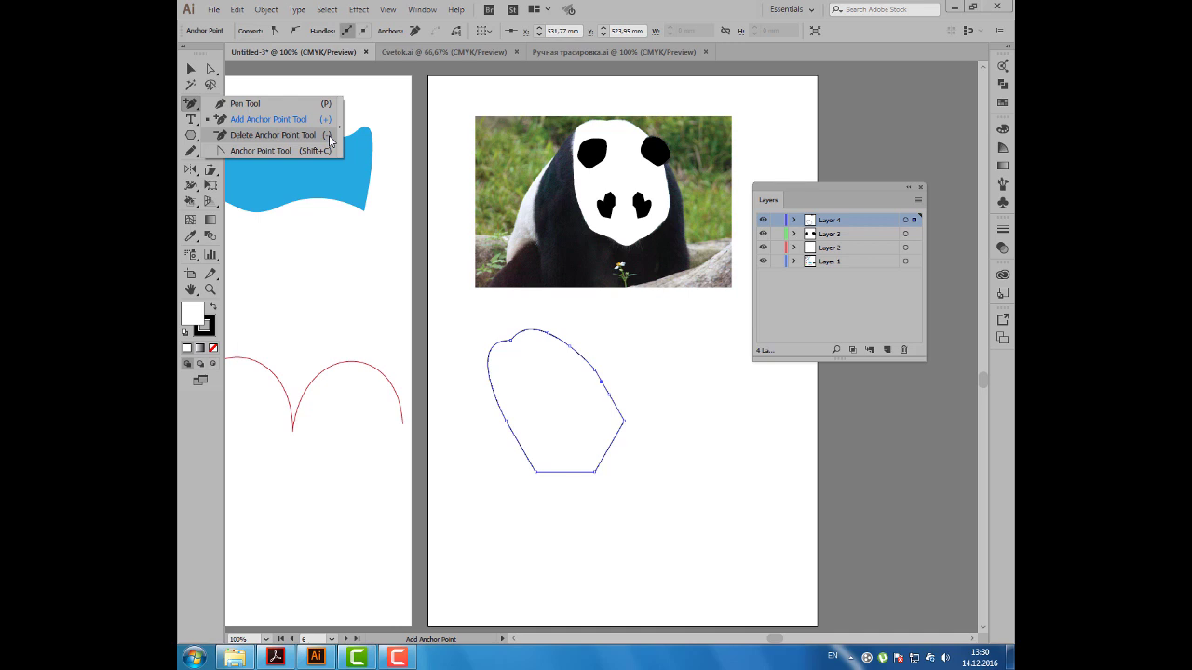
left_click(330, 139)
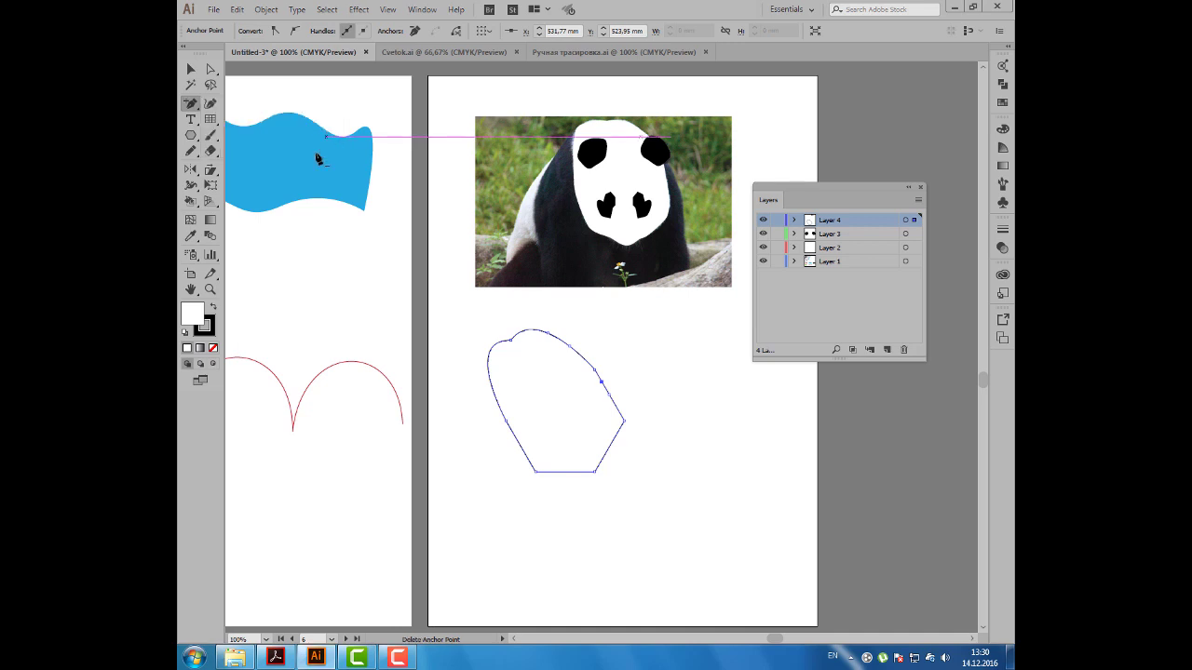
left_click(511, 340)
left_click(545, 334)
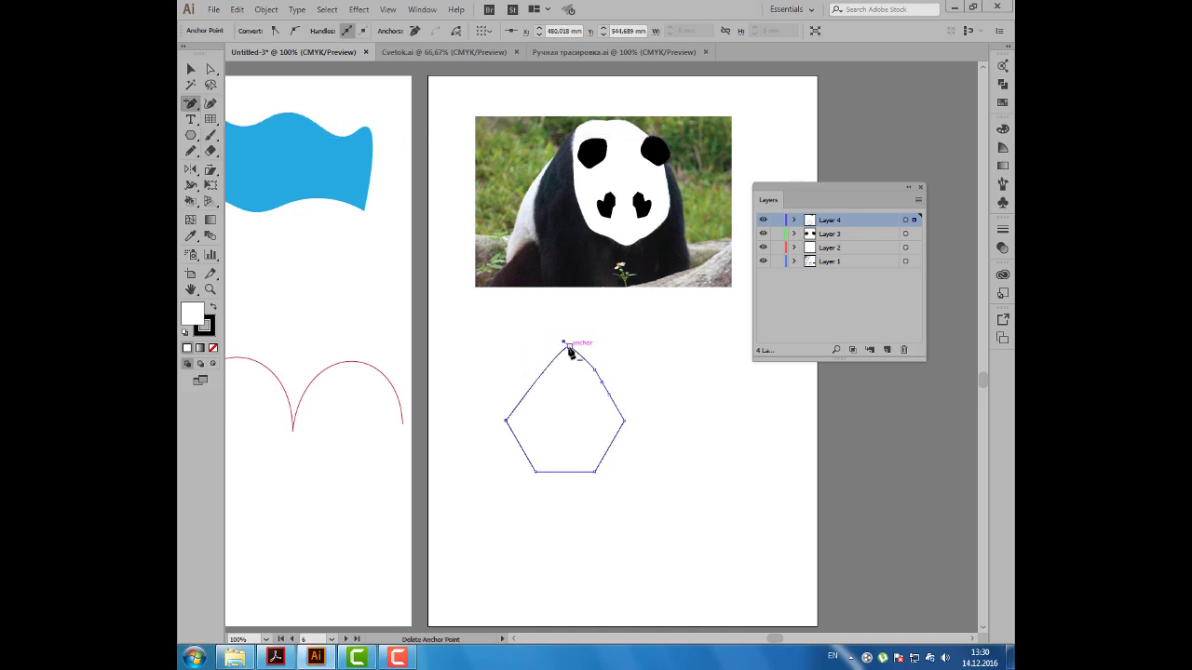
left_click(568, 347)
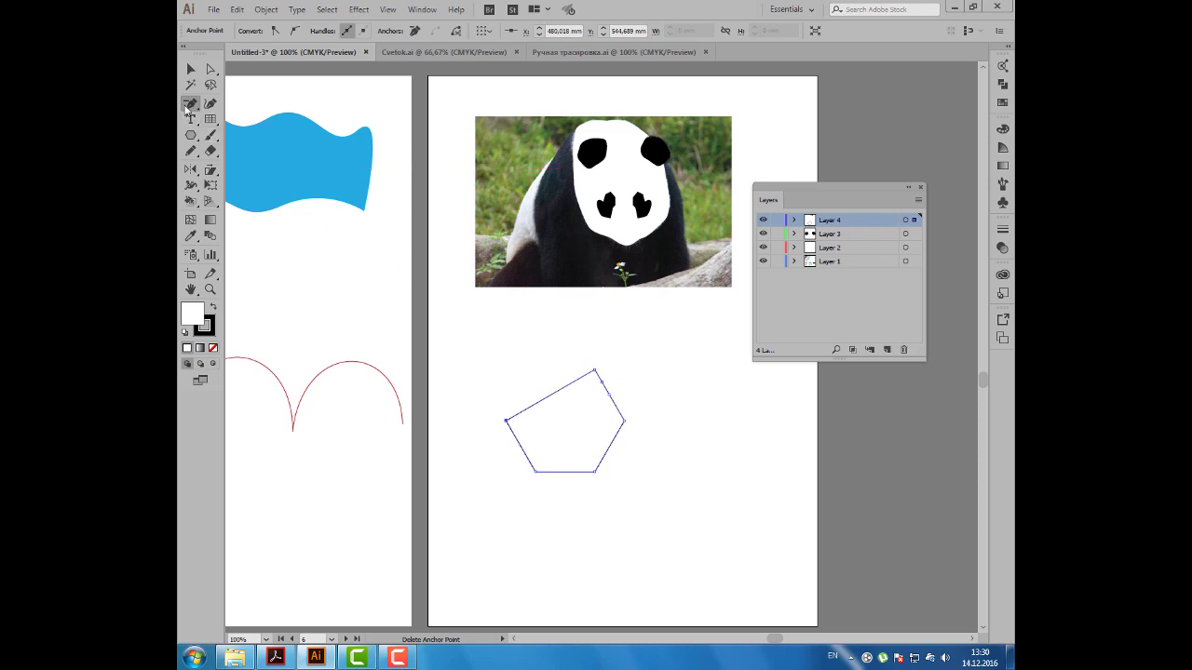
left_click_drag(191, 104, 251, 149)
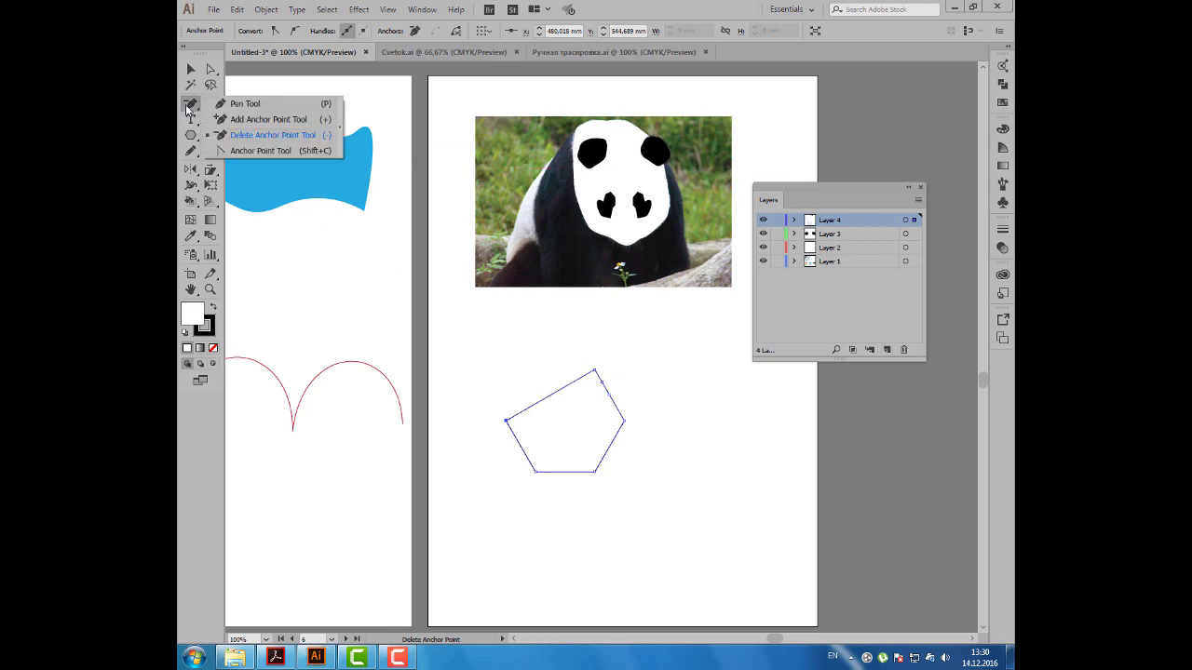
Drag curve handles from the top corner, toggle it corner then smooth, and reselect the shape
left_click(250, 149)
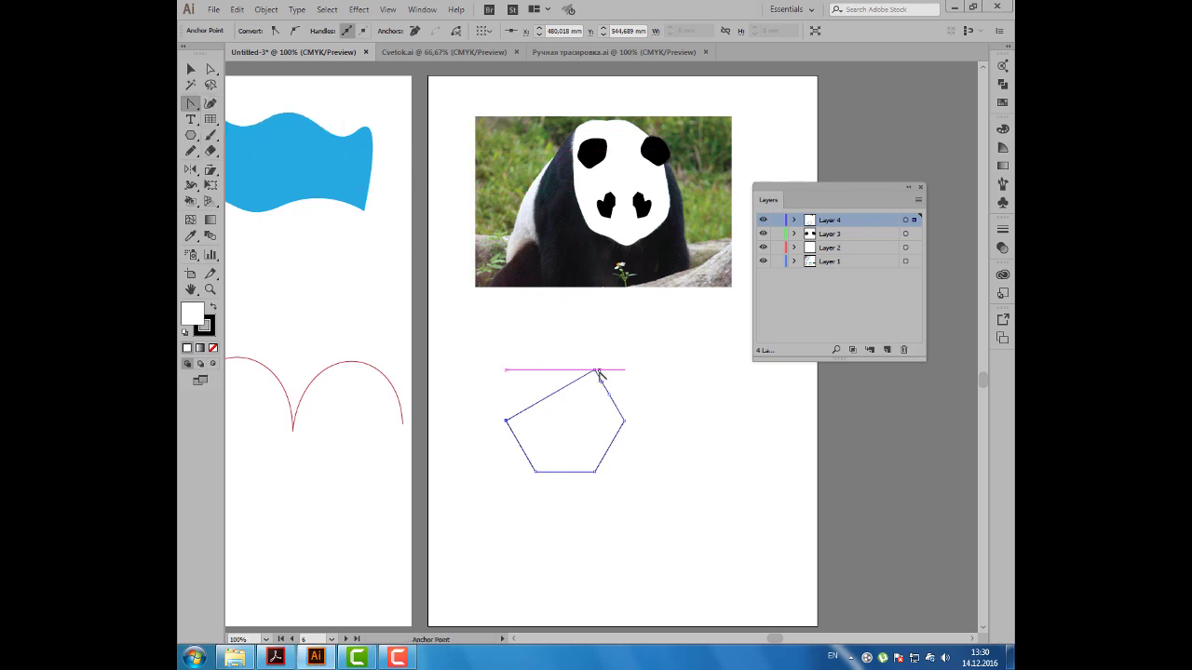
left_click_drag(596, 372, 578, 360)
left_click_drag(594, 370, 549, 337)
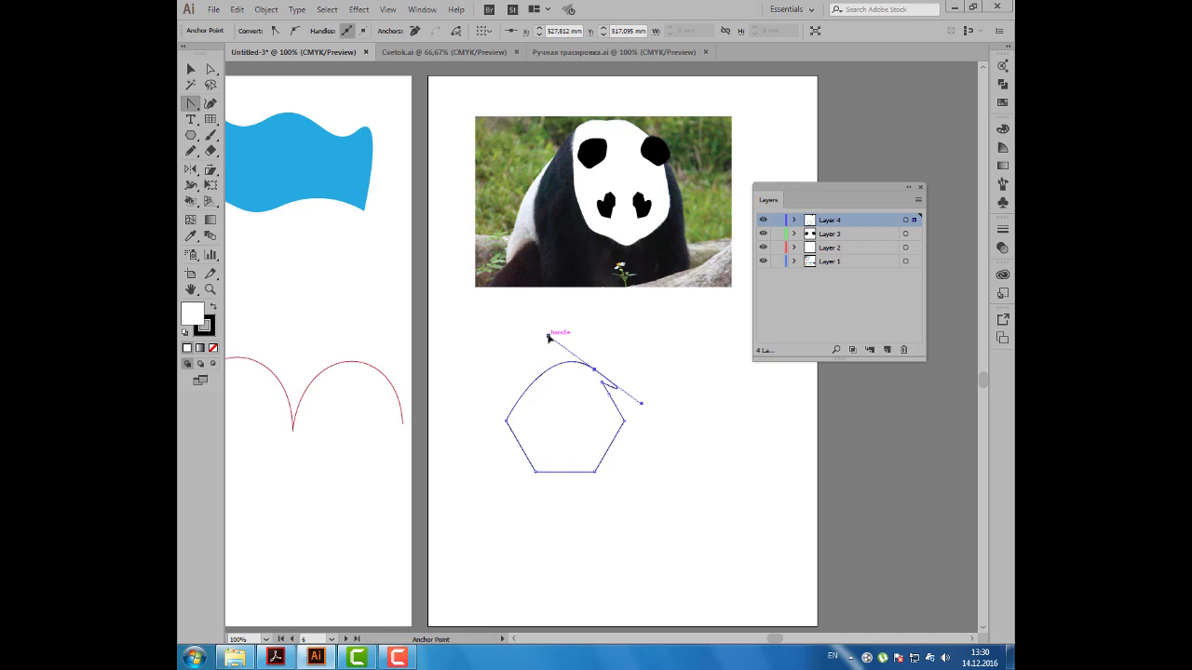
left_click(211, 70)
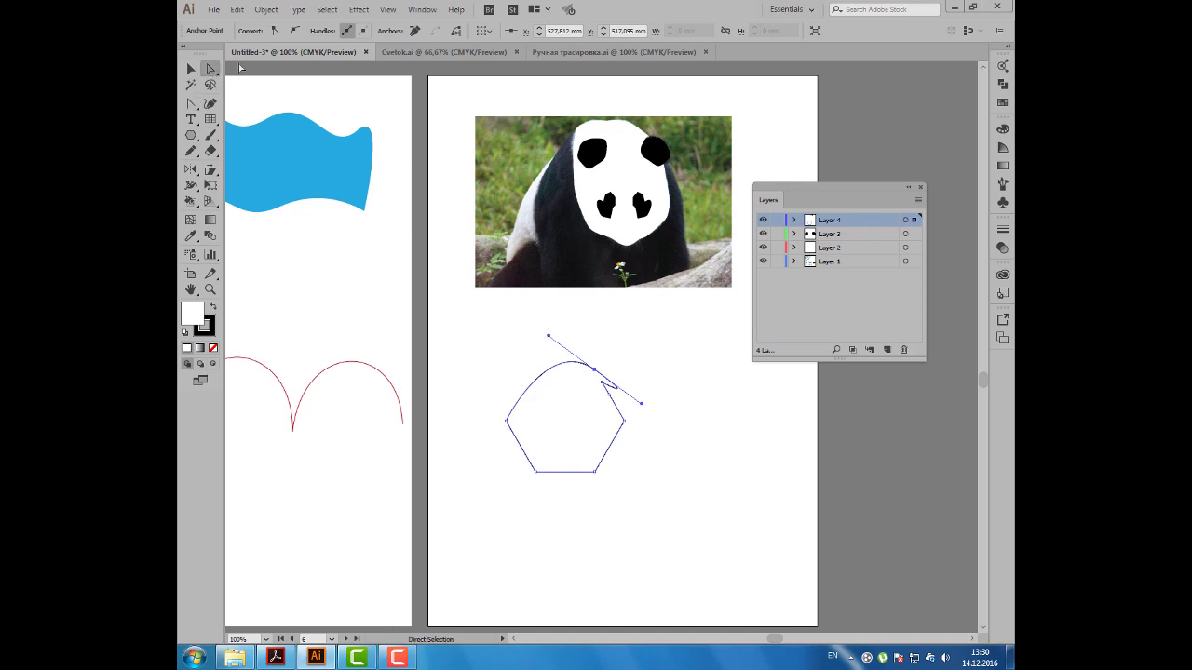
left_click(276, 30)
left_click(294, 31)
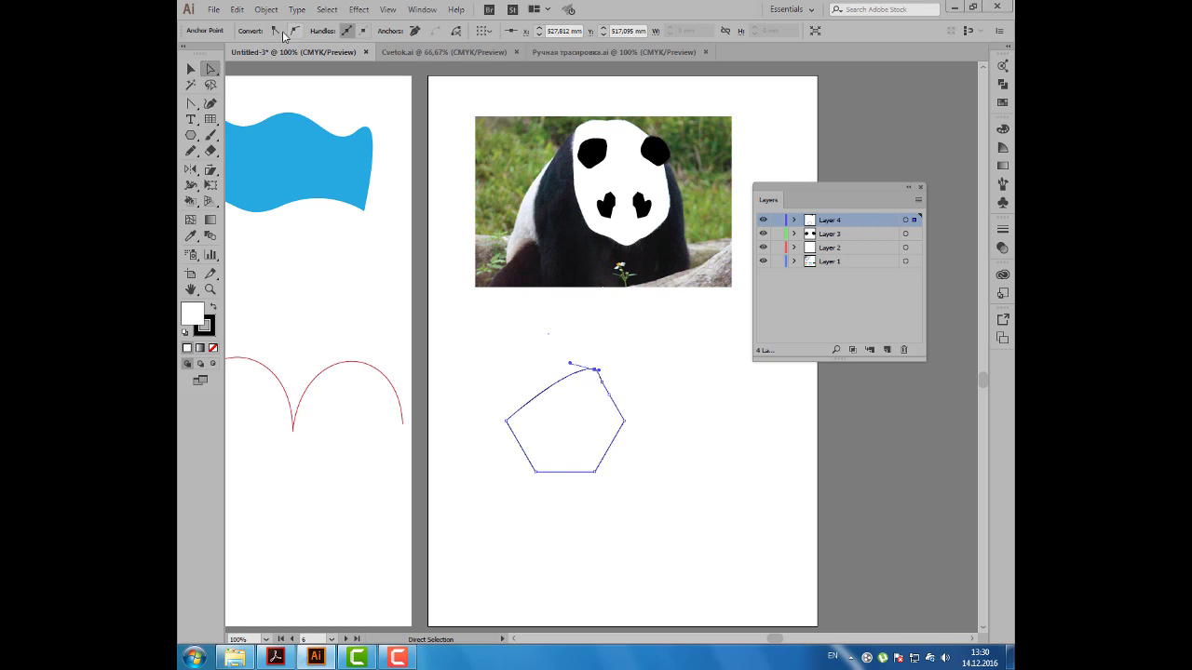
left_click(191, 70)
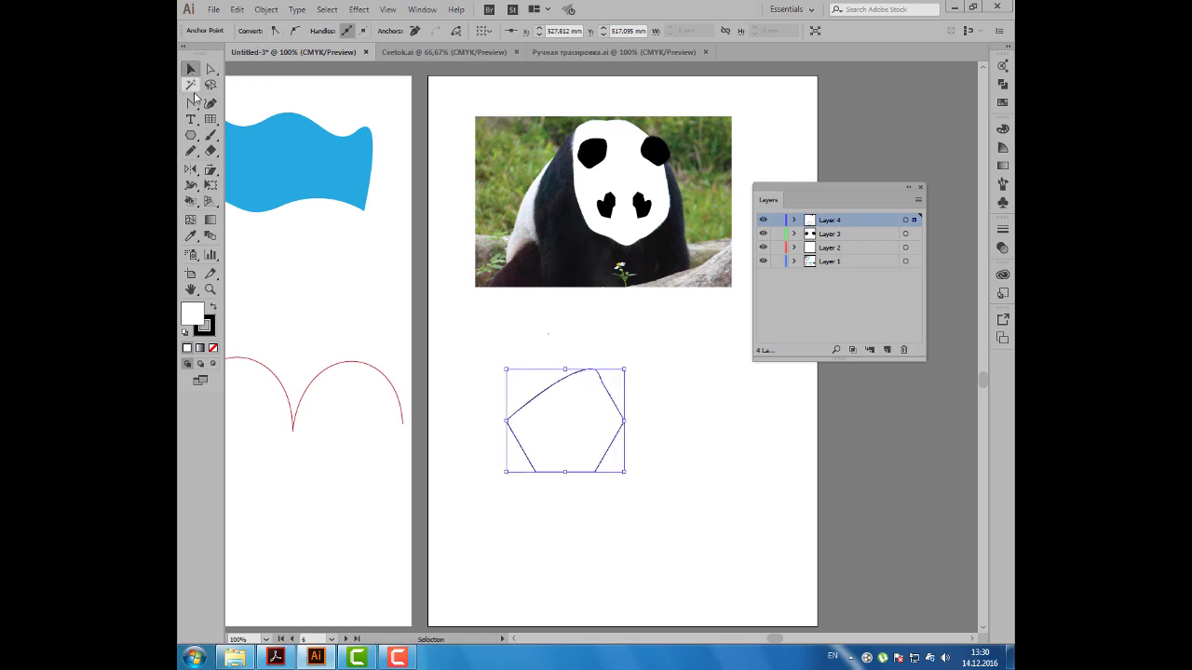
left_click(192, 103)
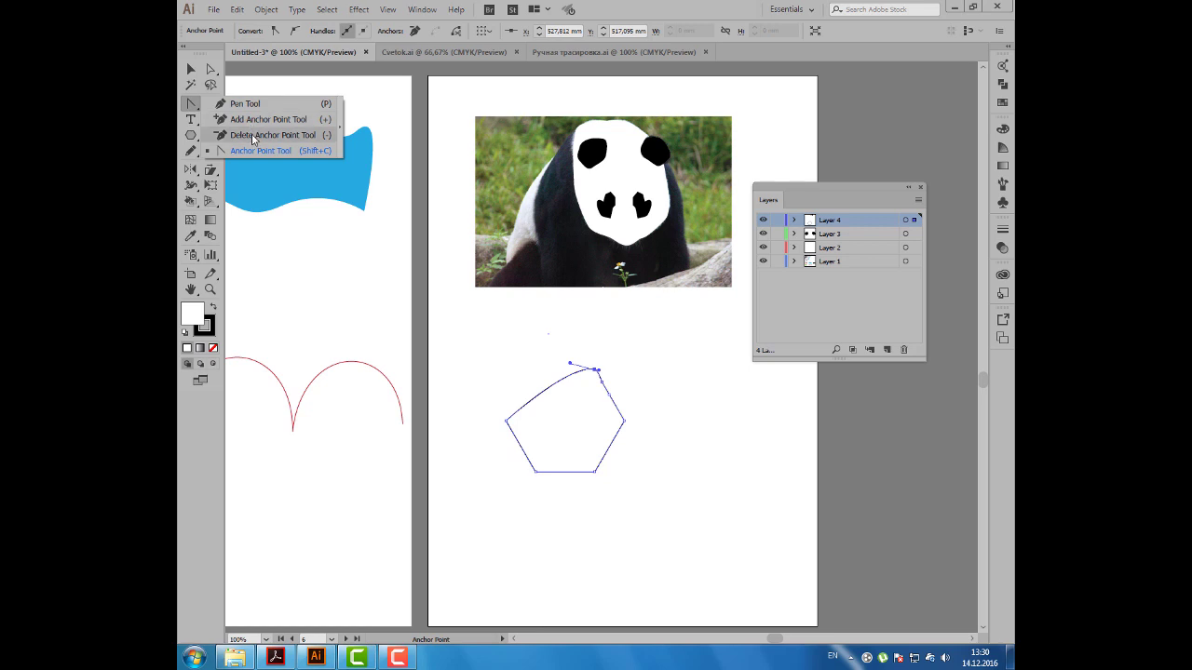
left_click(189, 71)
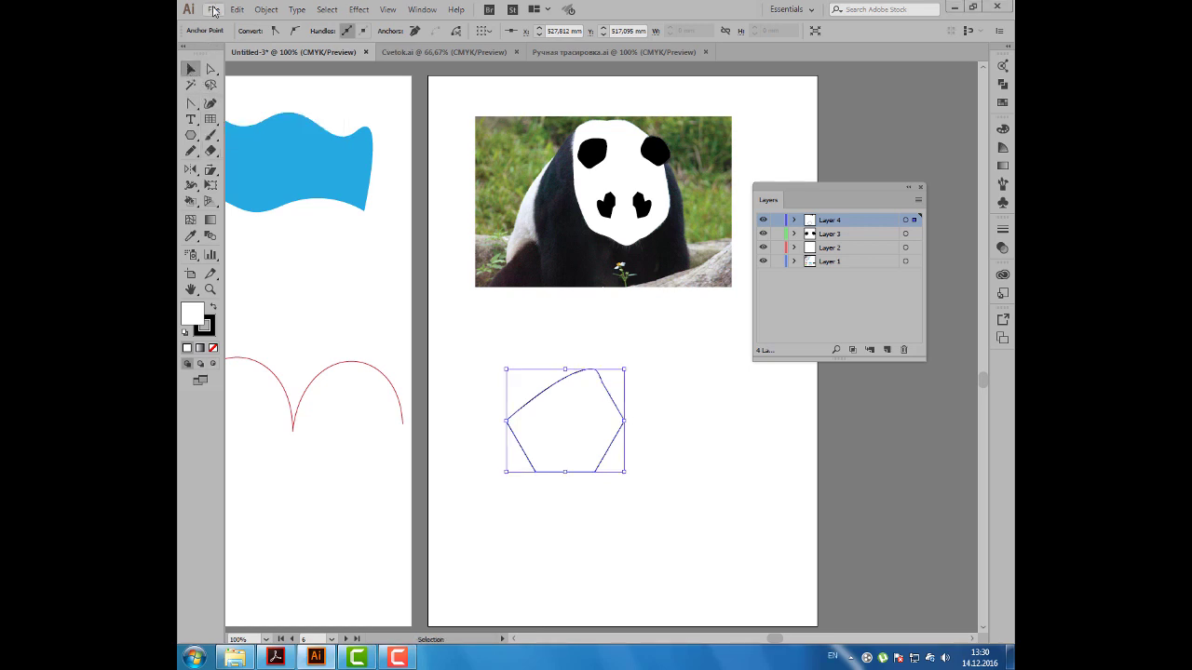
Open the File > Open dialog showing the Ручная трасировка images and .ai files
left_click(213, 11)
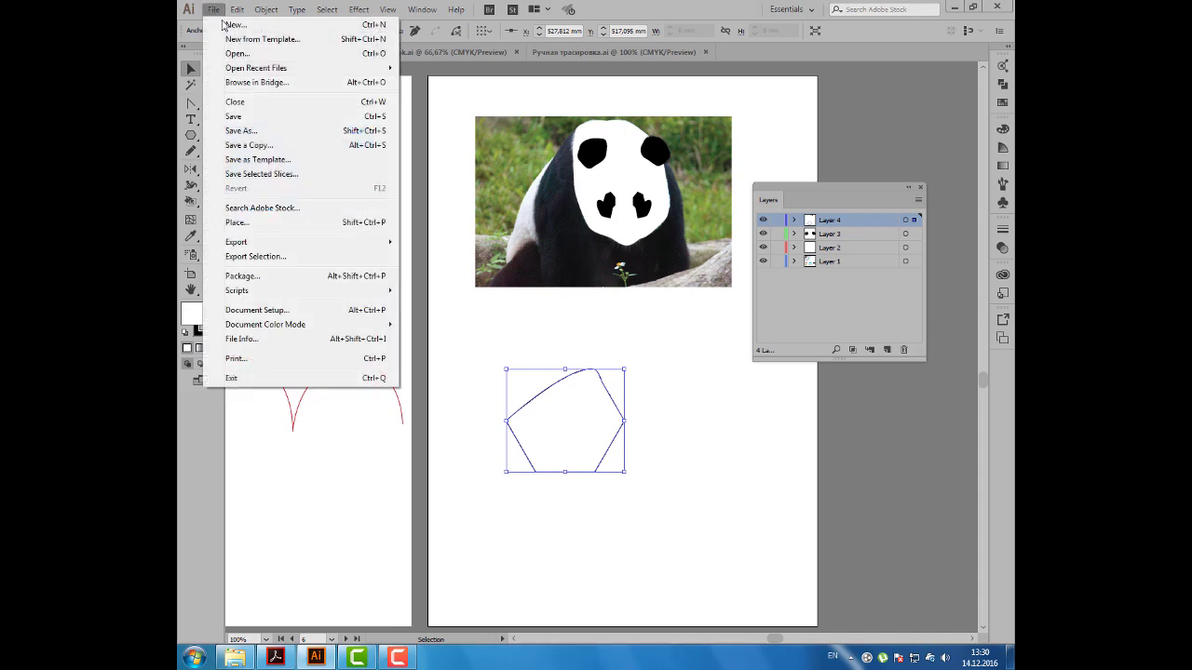
left_click(235, 54)
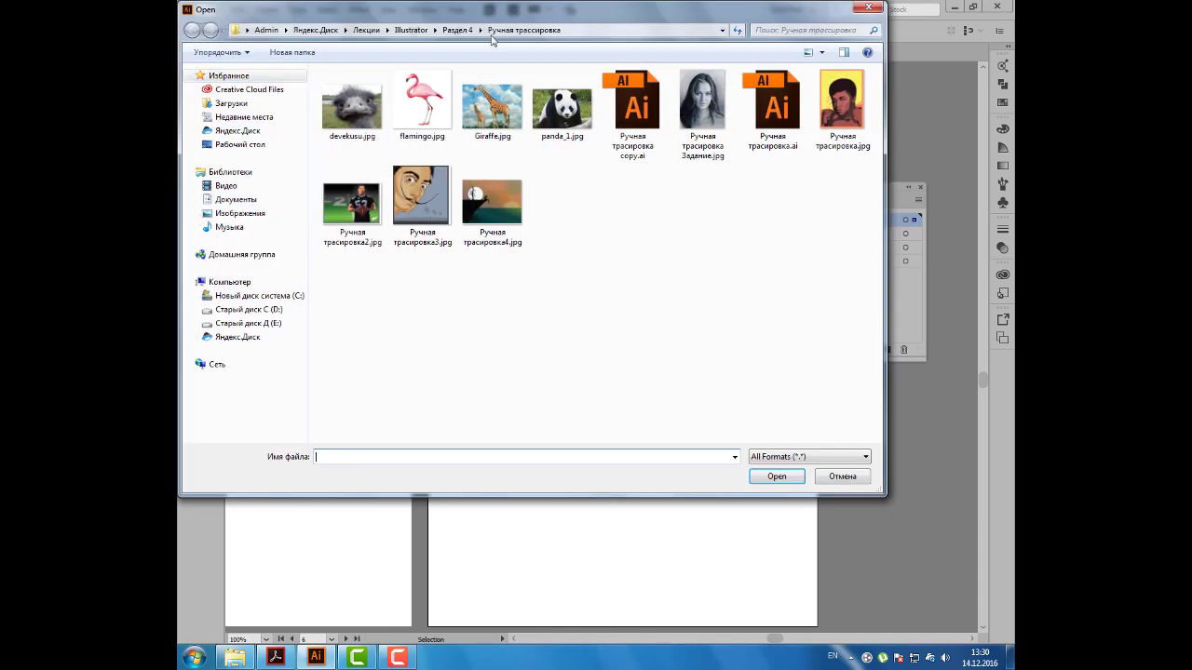